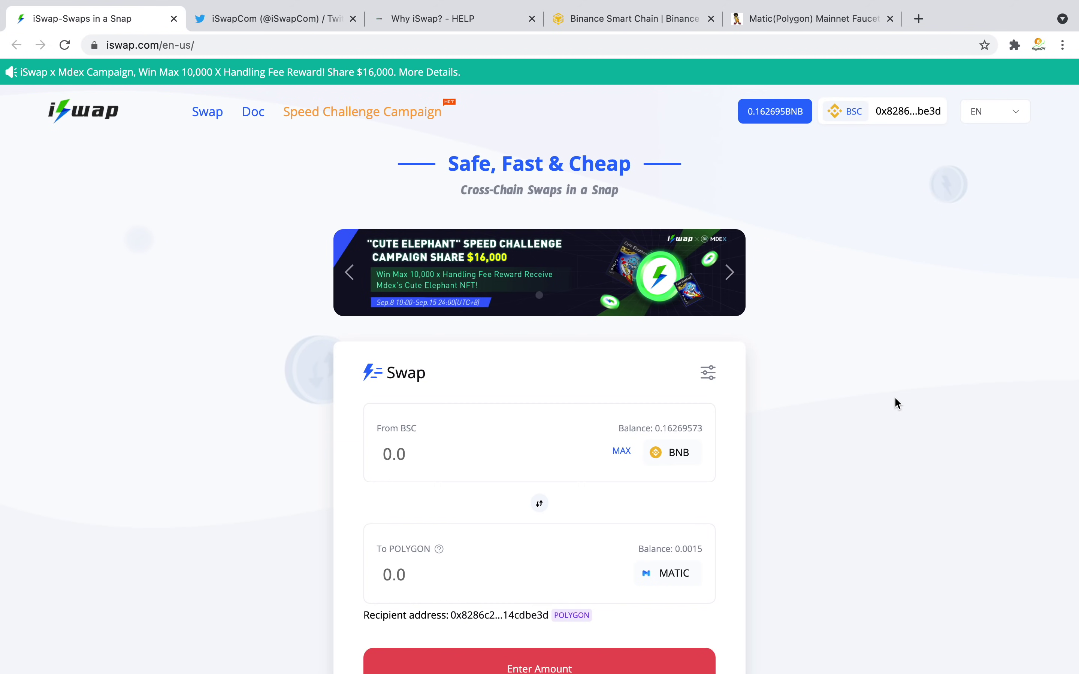
# Check the BSC source token list and review the contract audit and partner sections of the iSwap swap page
pyautogui.click(687, 455)
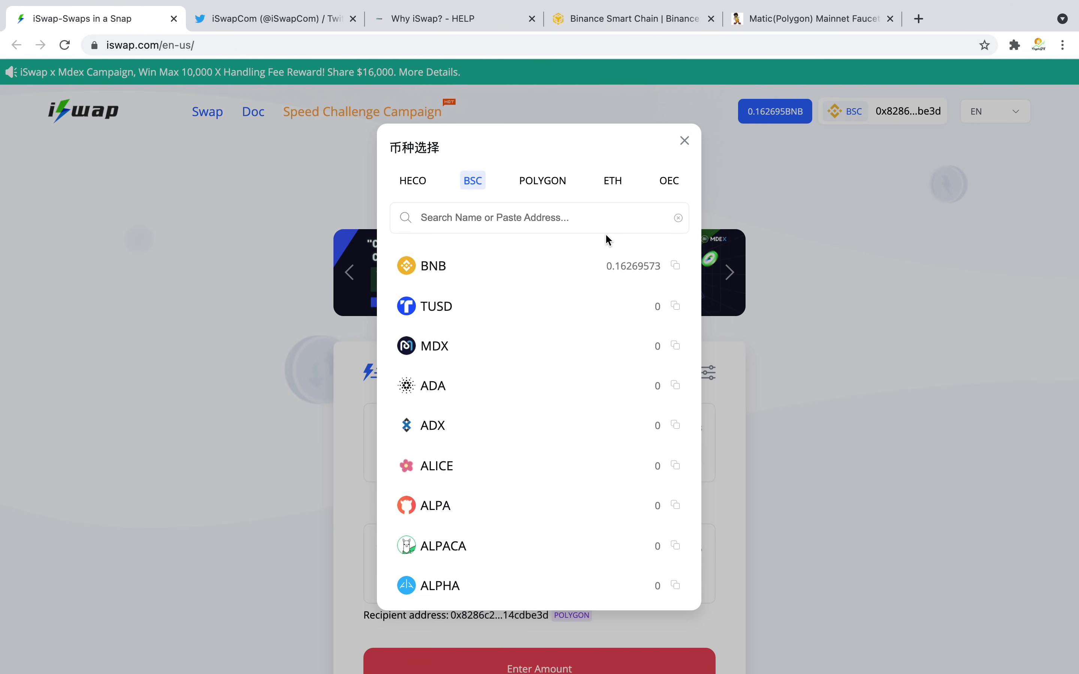
pyautogui.click(269, 190)
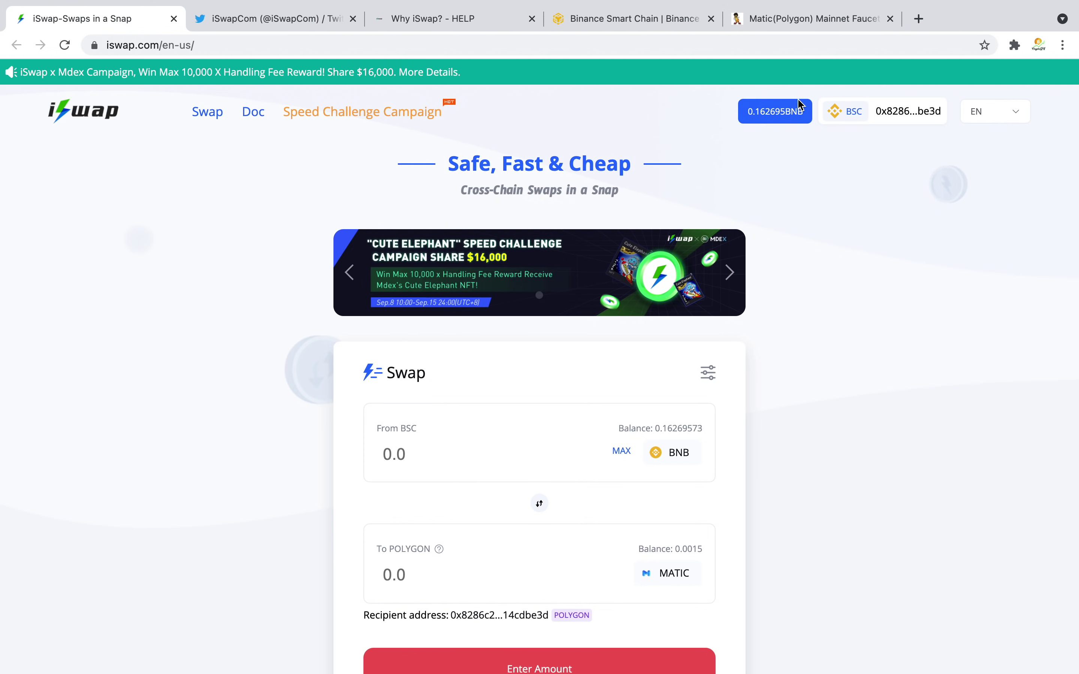
pyautogui.scroll(-10, 800, 103)
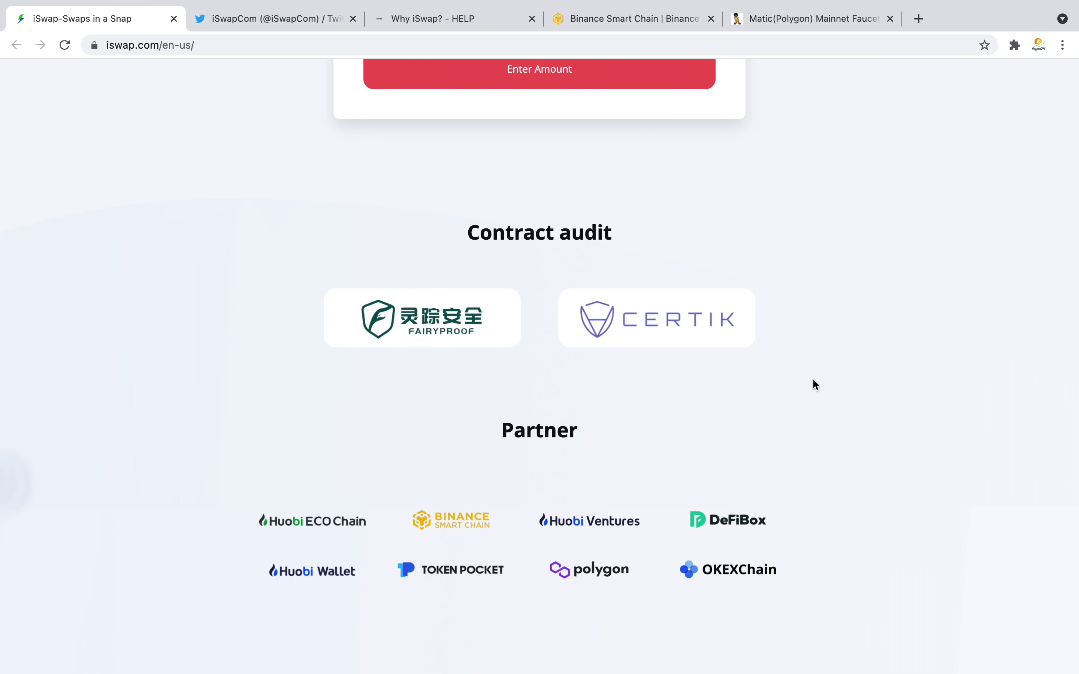
pyautogui.scroll(-2, 813, 379)
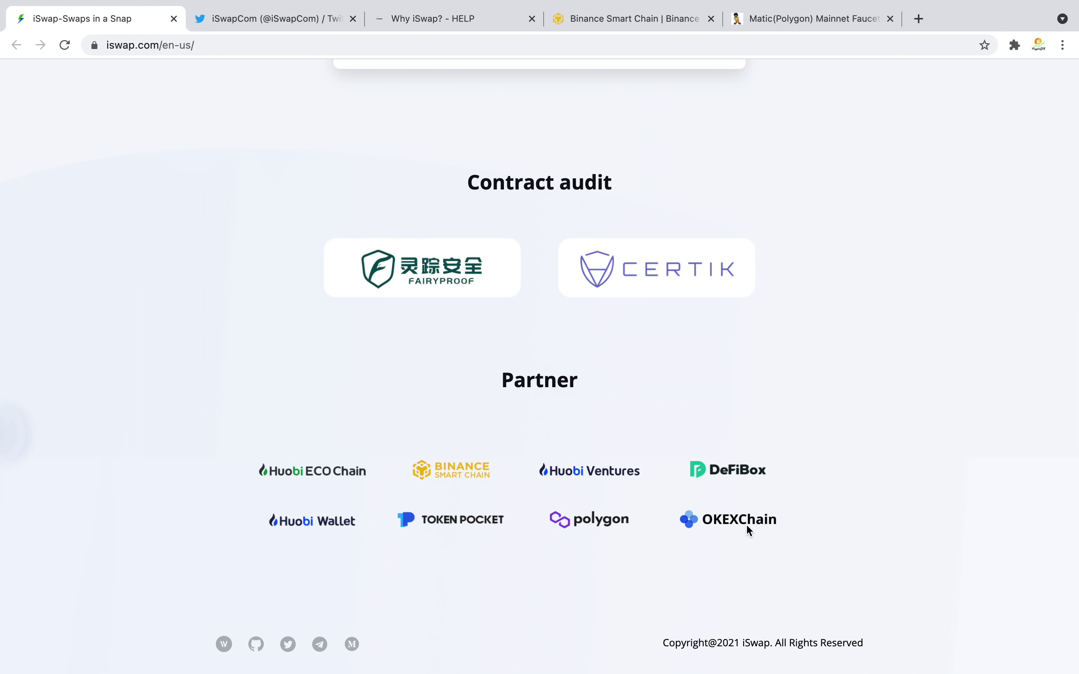
pyautogui.scroll(15, 747, 526)
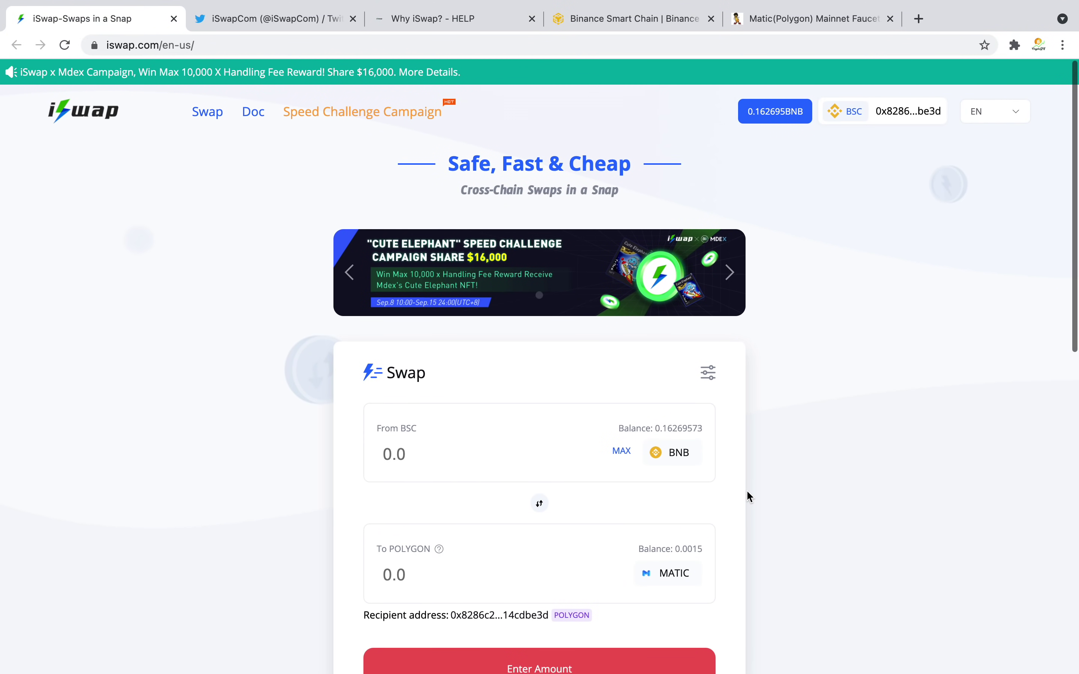
pyautogui.scroll(-1, 747, 490)
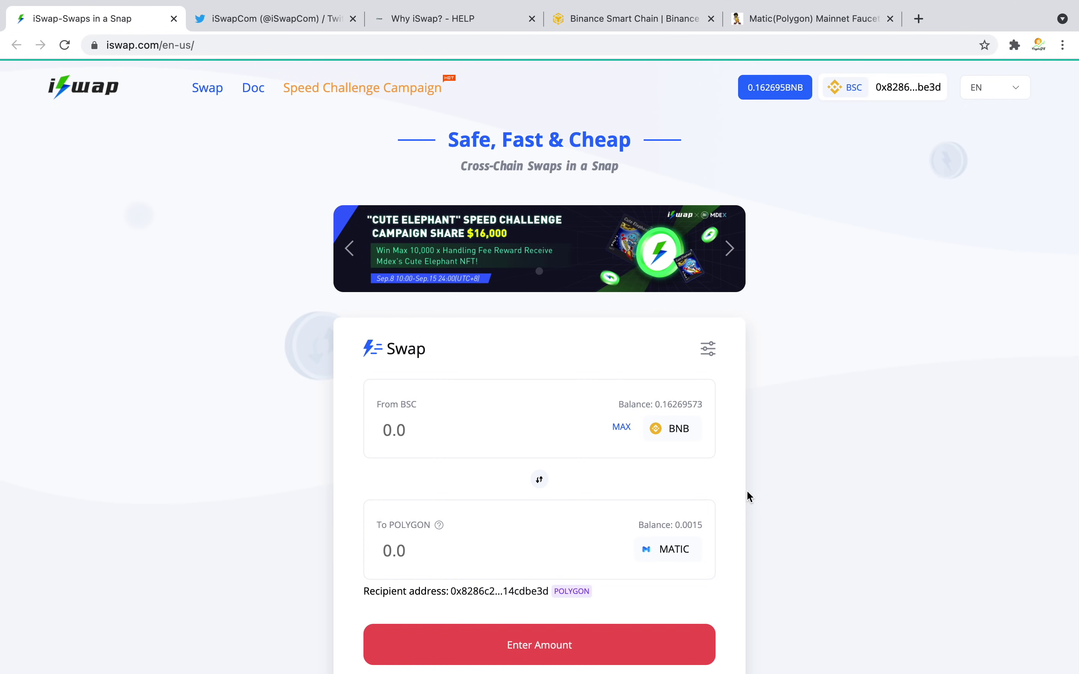
pyautogui.scroll(2, 832, 421)
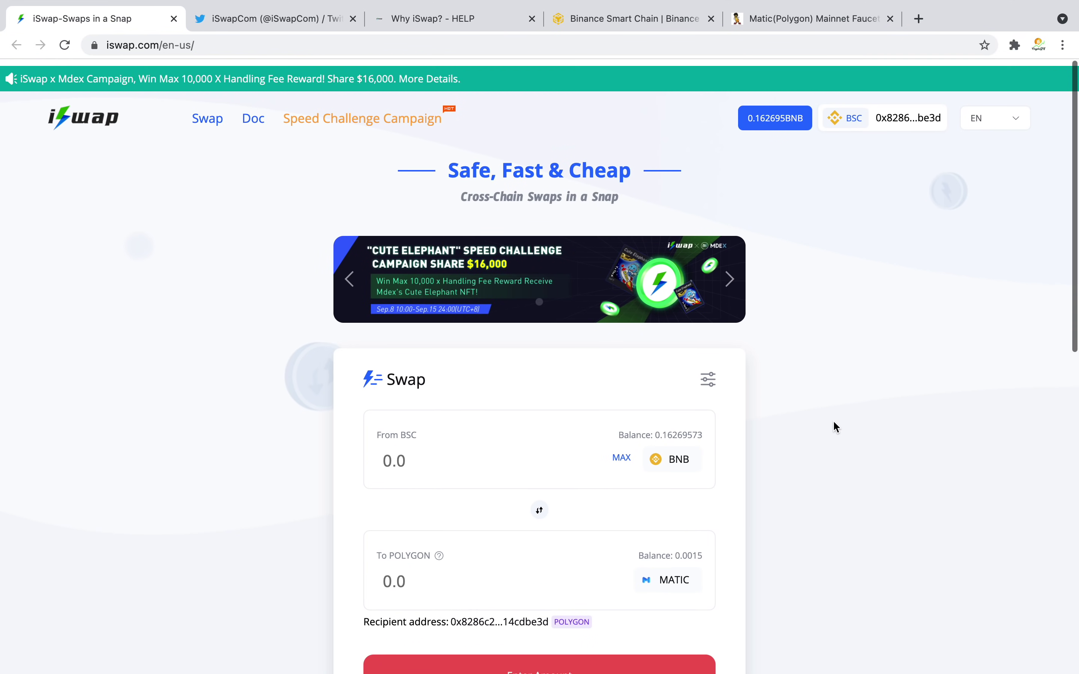
# Read the "Why iSwap?" help page, highlighting the sentence about cross-chain transaction speed
pyautogui.click(445, 22)
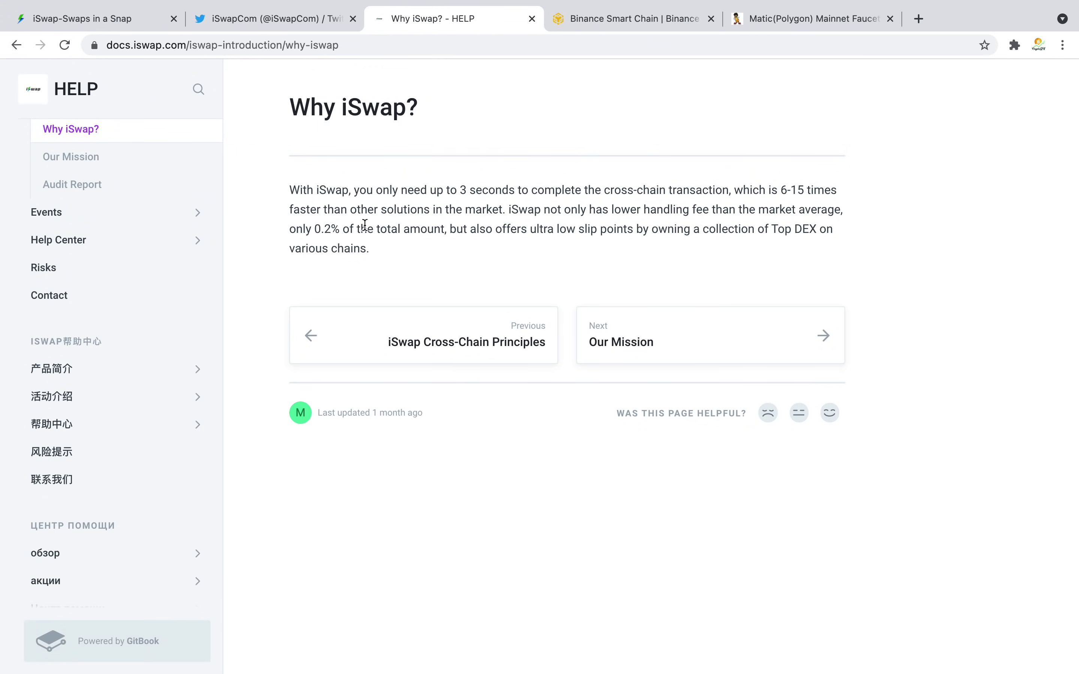
pyautogui.moveTo(288, 190); pyautogui.dragTo(328, 210)
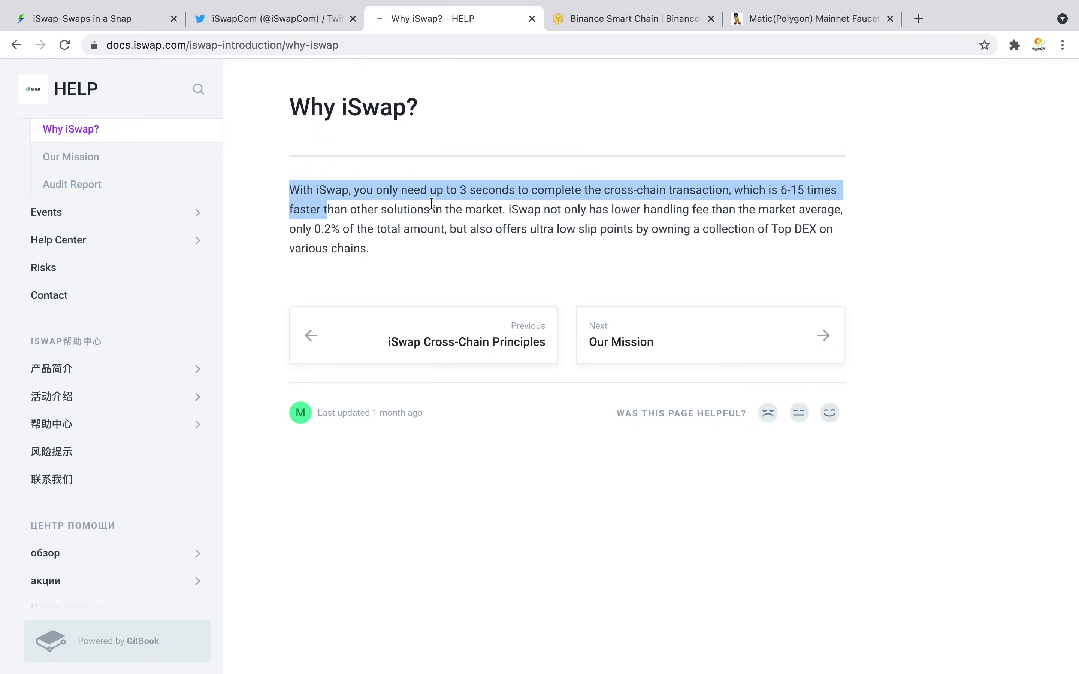
pyautogui.click(445, 210)
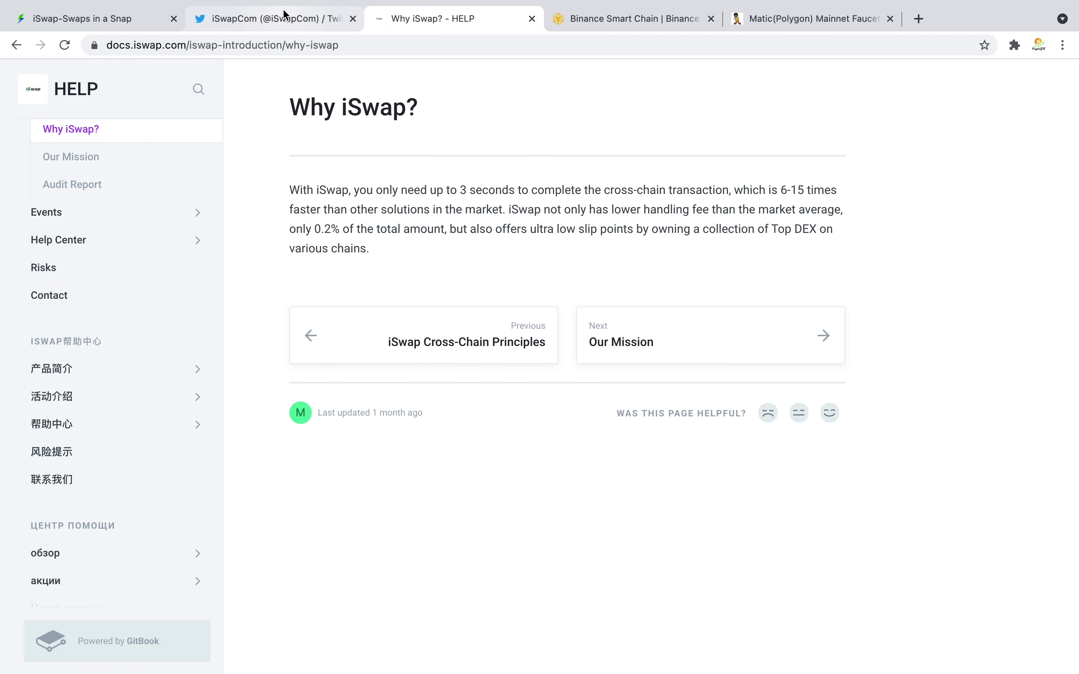
pyautogui.scroll(-2, 147, 279)
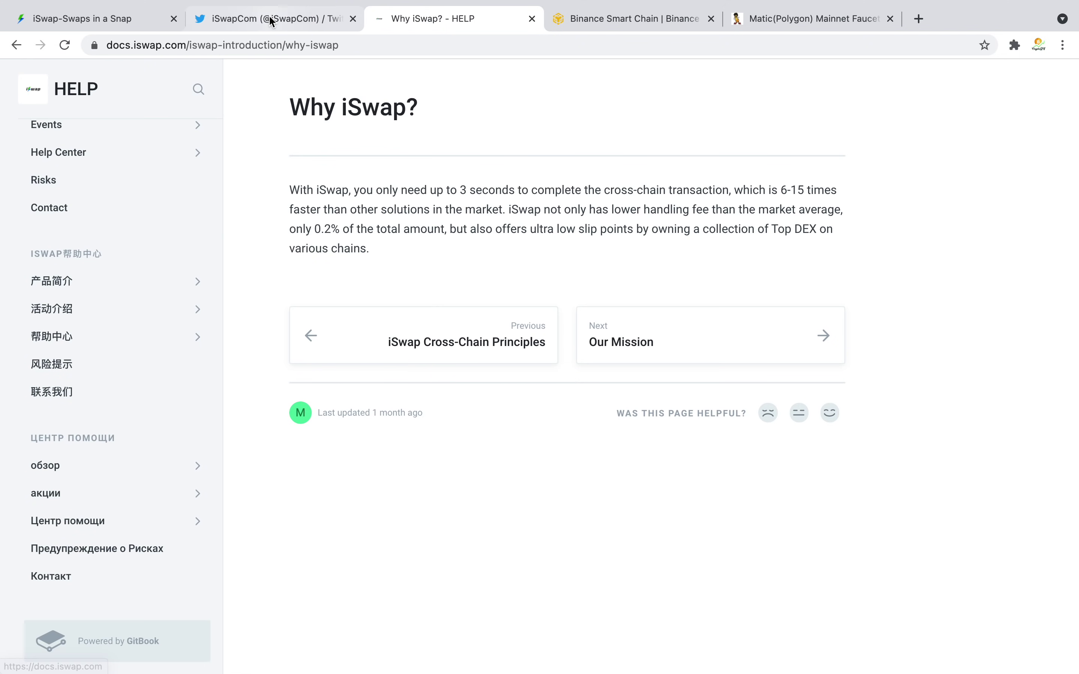
# Browse iSwapCom's Twitter feed for the Cute Elephant Speed Challenge and Polygon launch tweets
pyautogui.click(298, 22)
pyautogui.scroll(-8, 581, 393)
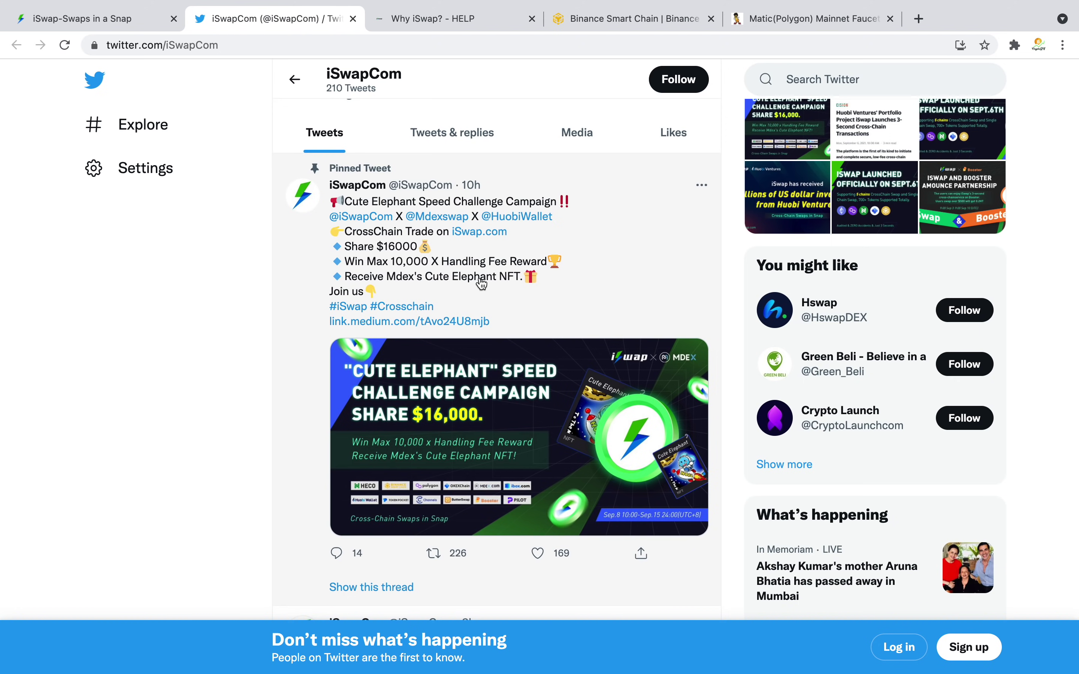
pyautogui.scroll(-8, 466, 277)
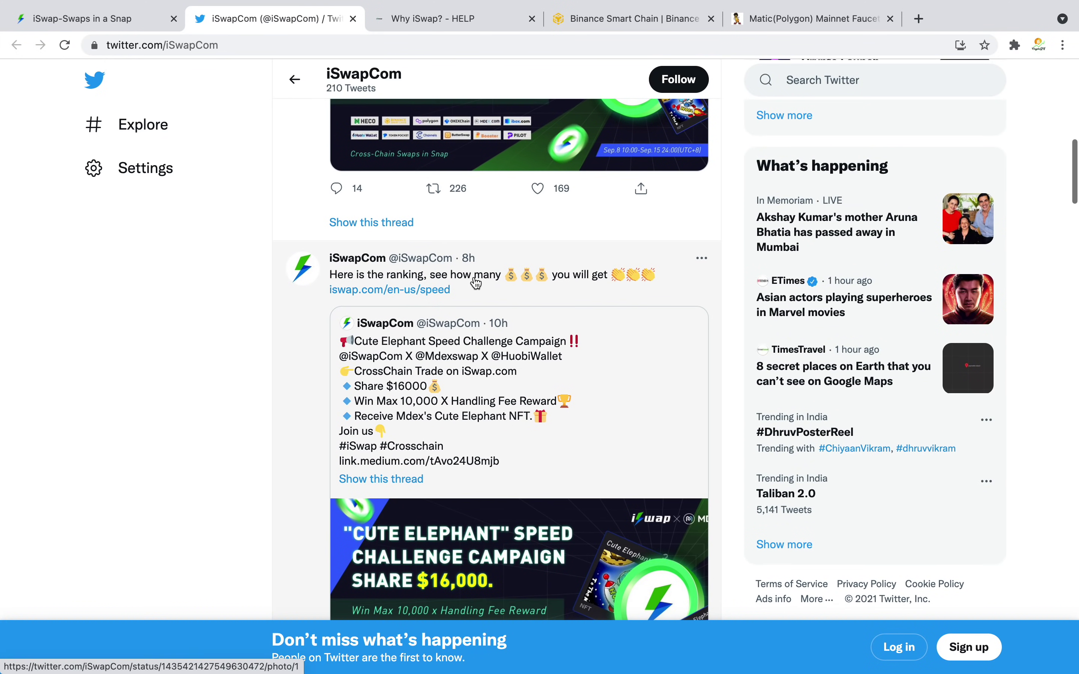
pyautogui.scroll(-18, 476, 281)
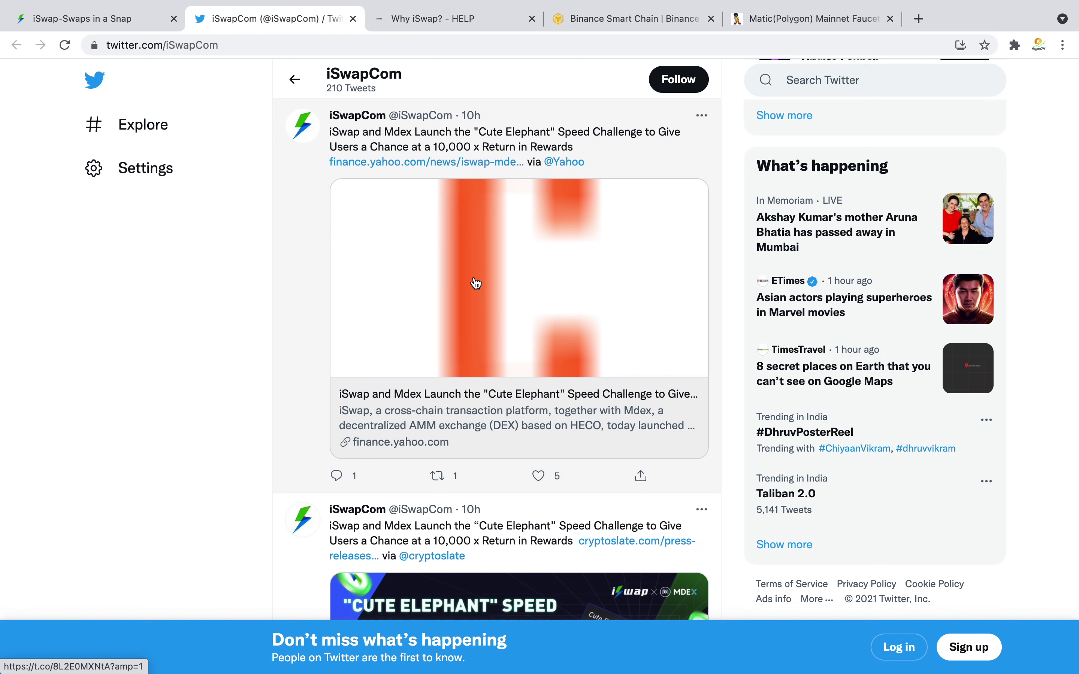
pyautogui.scroll(-20, 476, 283)
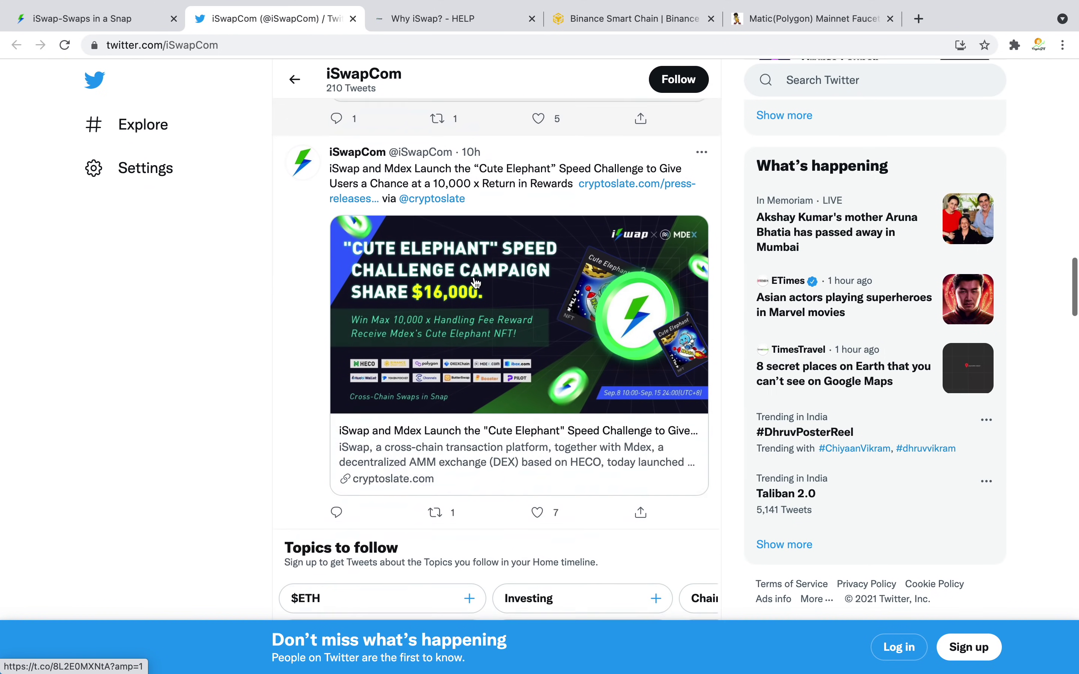
pyautogui.scroll(-7, 476, 283)
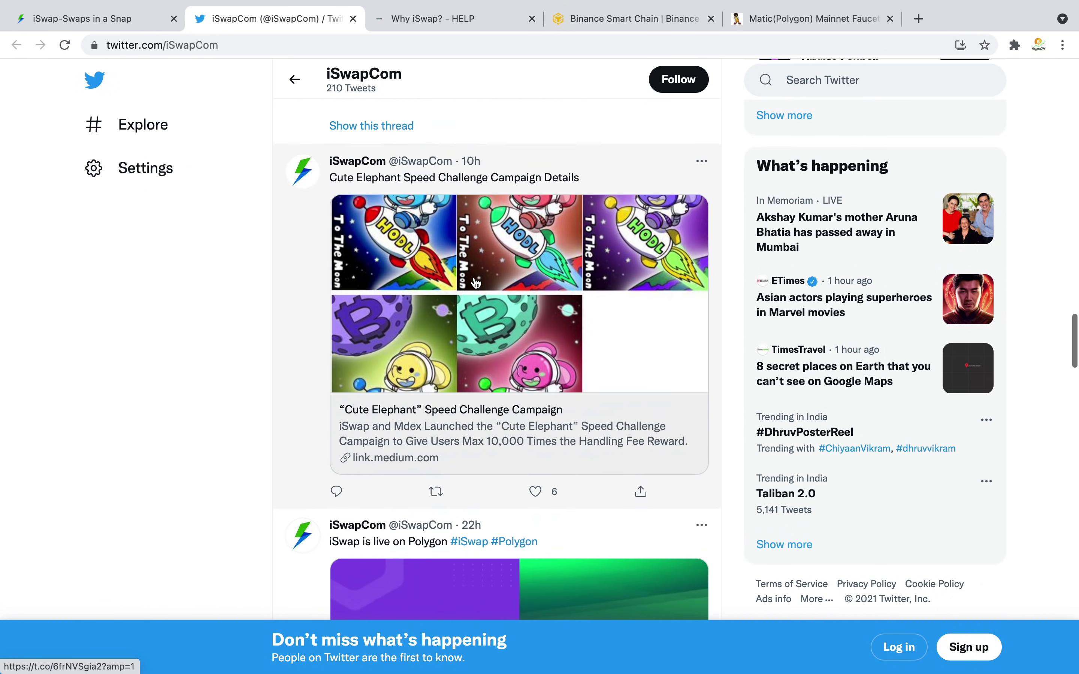
# Return to the iSwap swap page and decline the binance.org connection request in the MetaMask wallet
pyautogui.moveTo(242, 30)
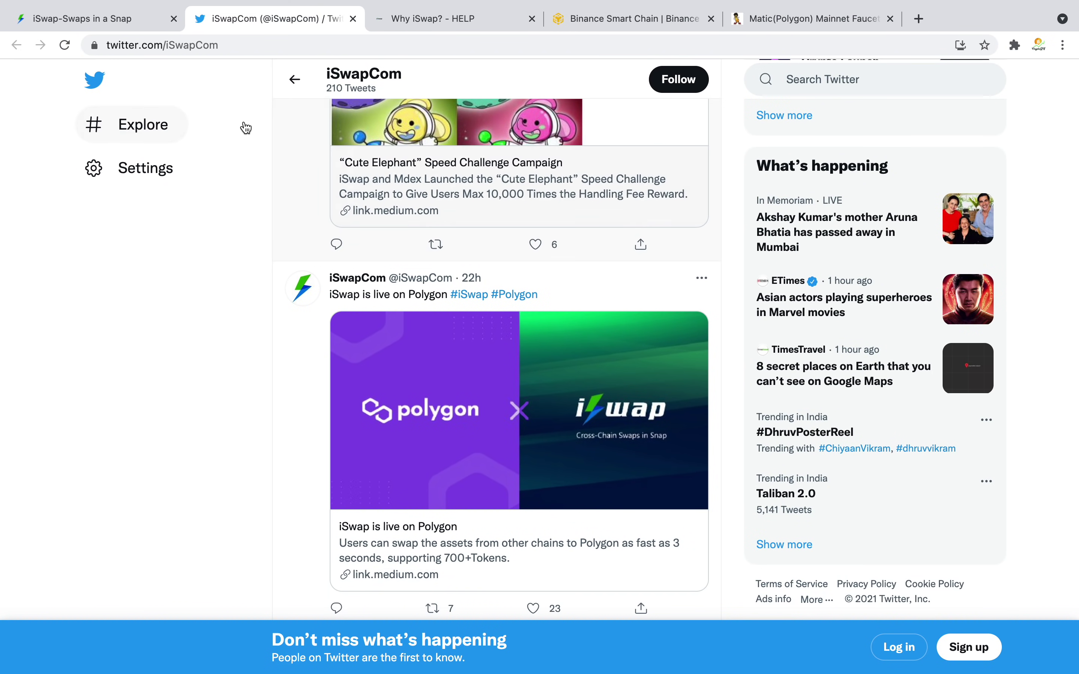
pyautogui.click(105, 27)
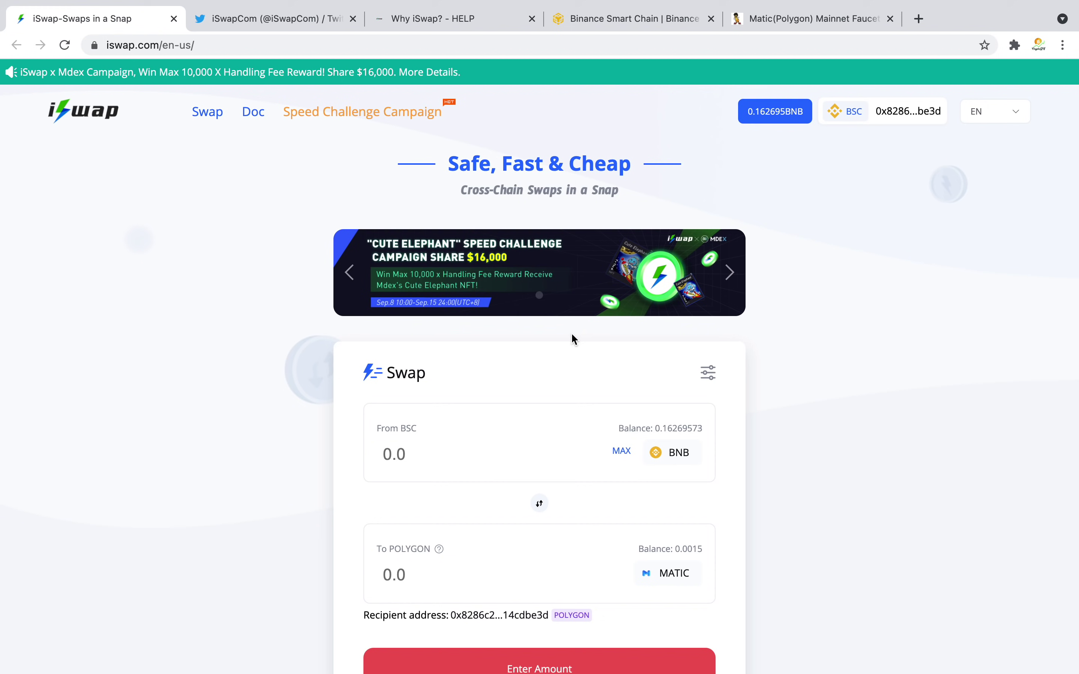
pyautogui.click(1014, 44)
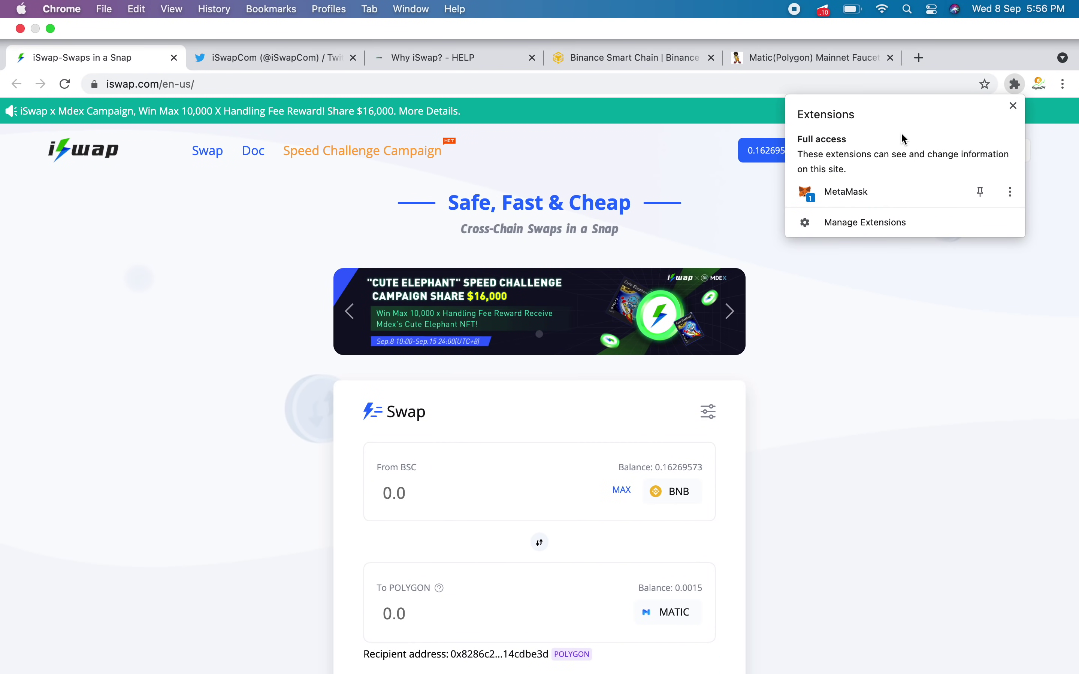
pyautogui.click(892, 197)
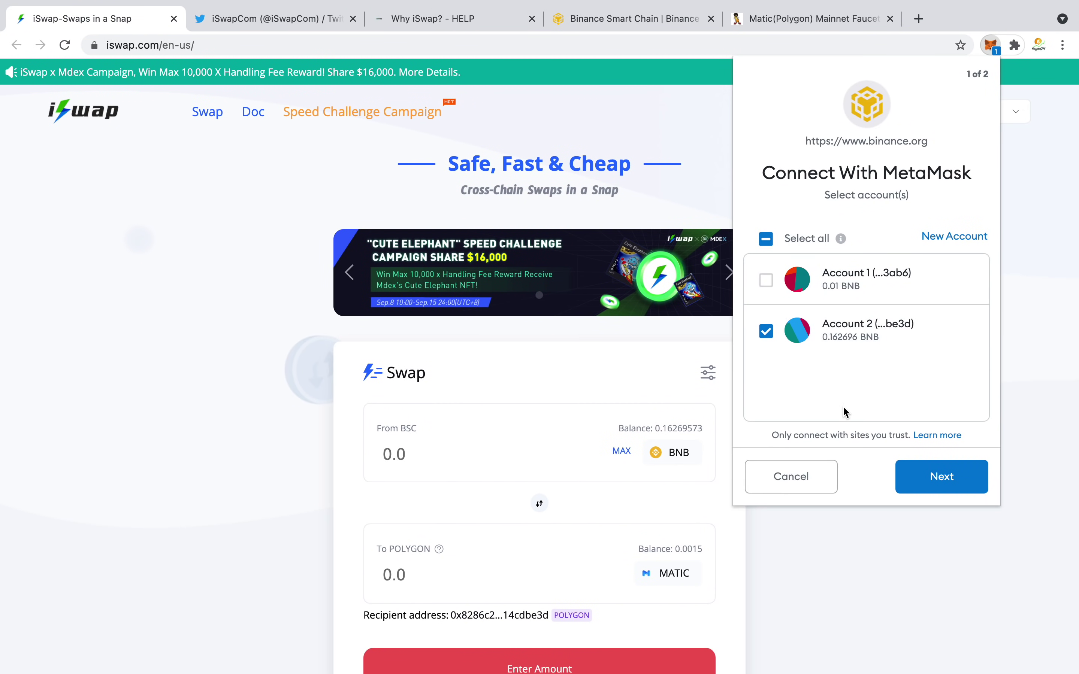
pyautogui.click(803, 479)
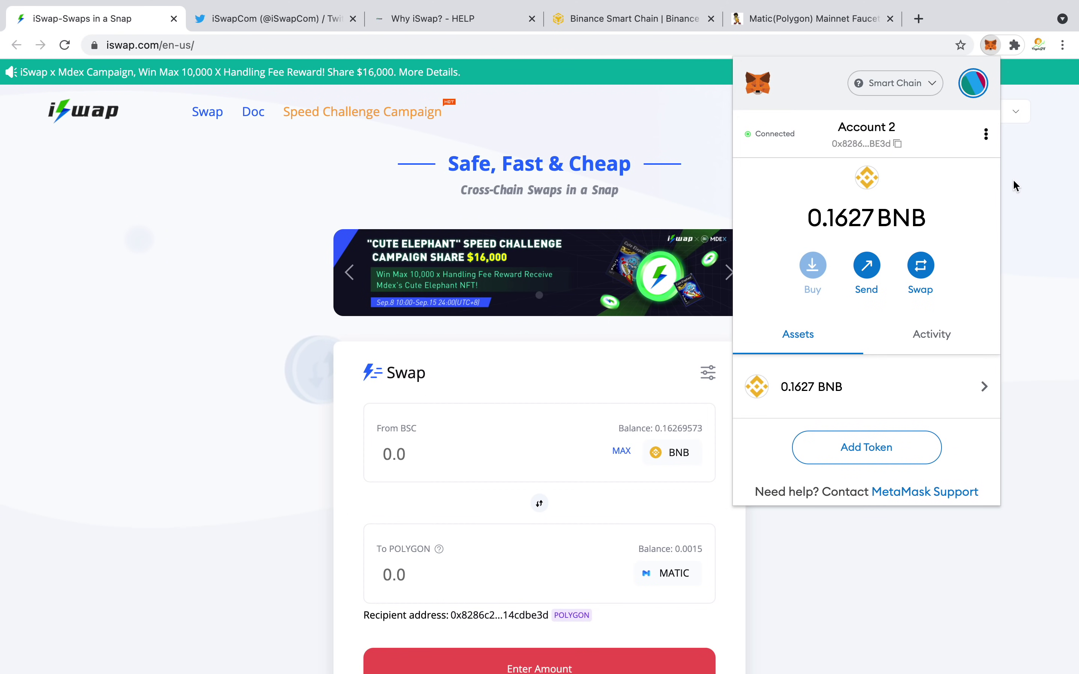
pyautogui.click(1028, 256)
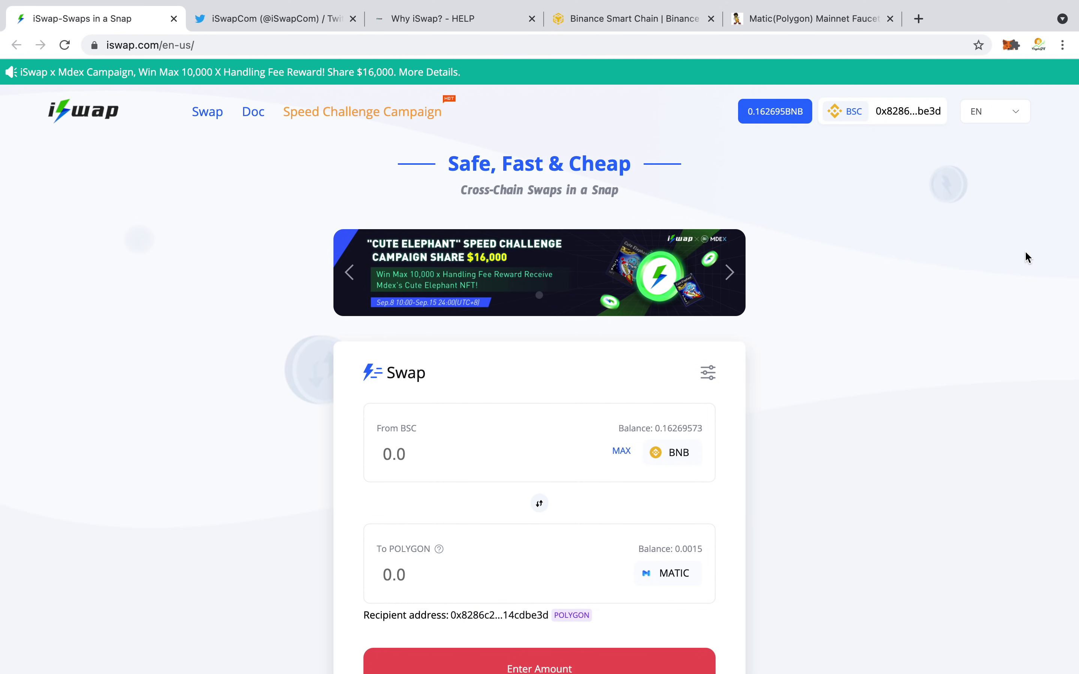
# Look at the networks available in the MetaMask wallet and close it without switching network
pyautogui.click(1016, 45)
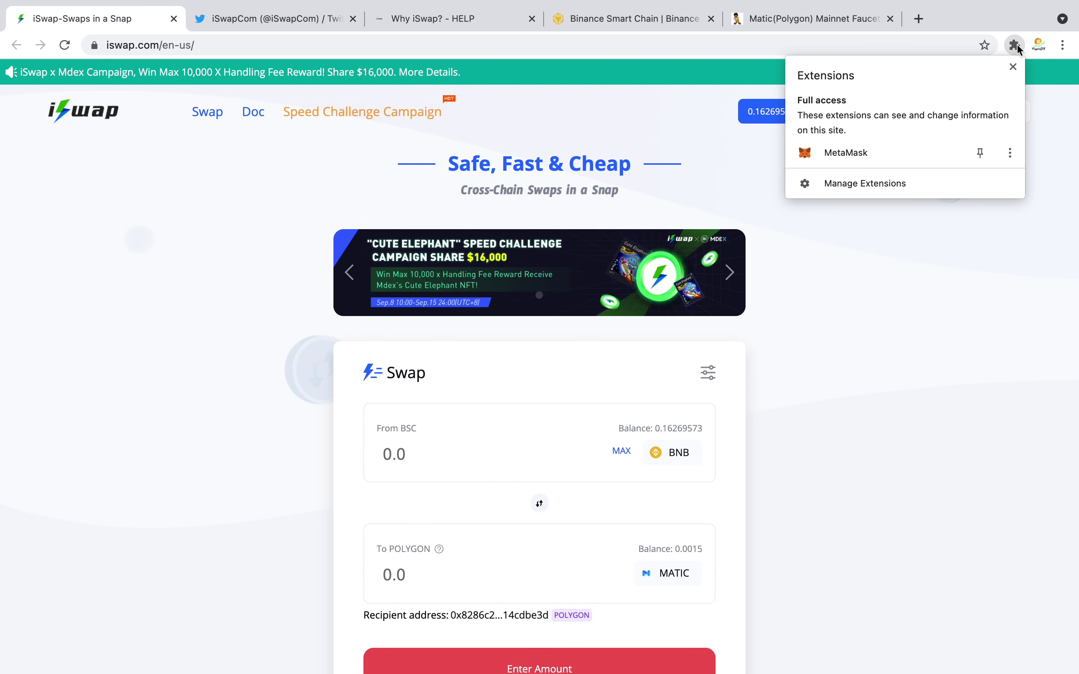
pyautogui.click(858, 157)
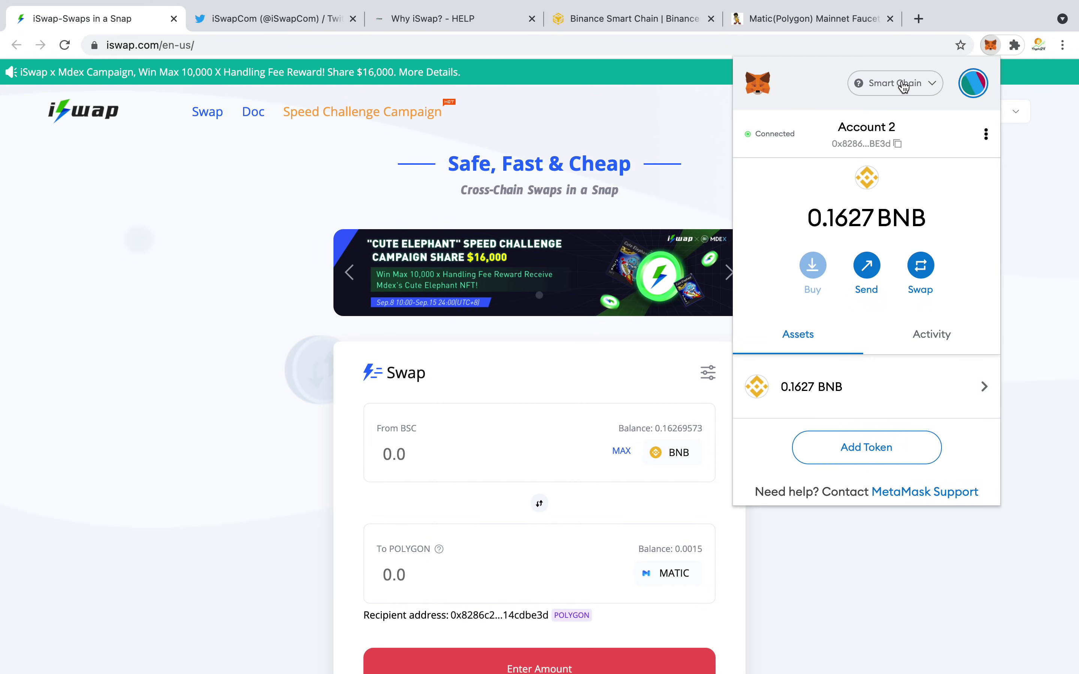
pyautogui.click(901, 85)
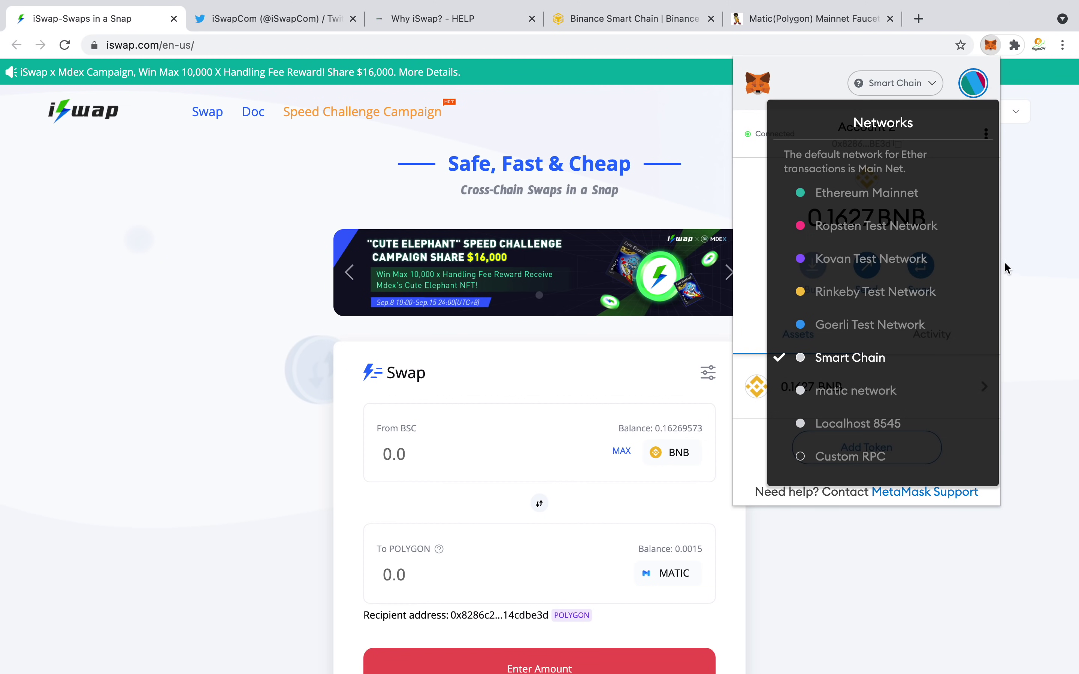
pyautogui.click(1009, 271)
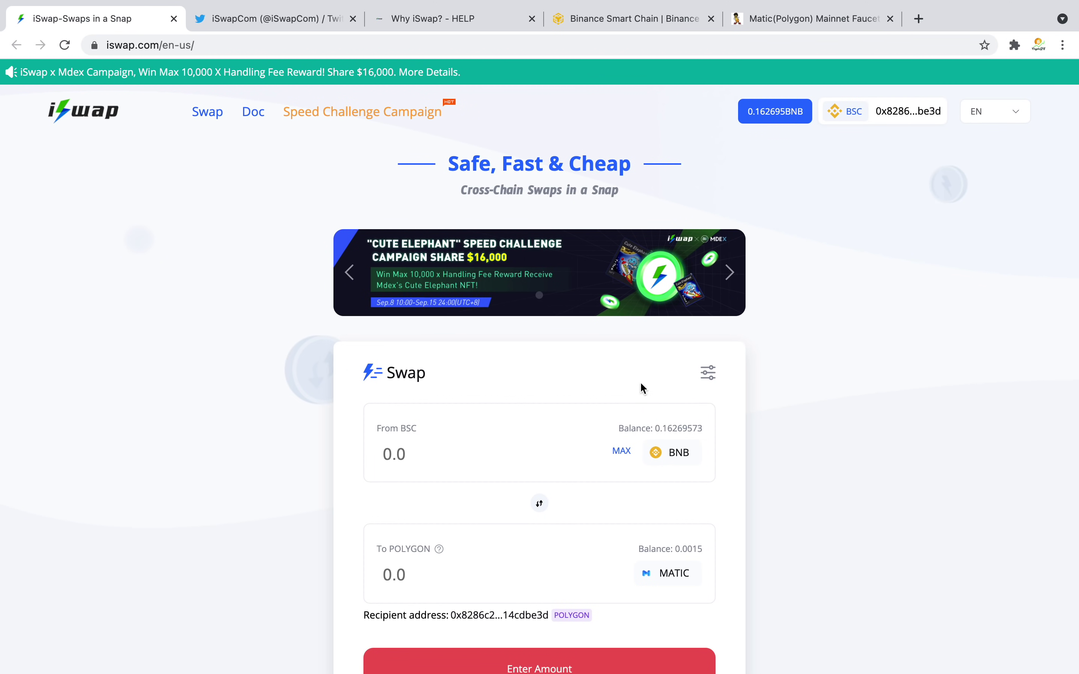
# View the list of accounts in the MetaMask wallet and close it without switching account
pyautogui.click(1011, 52)
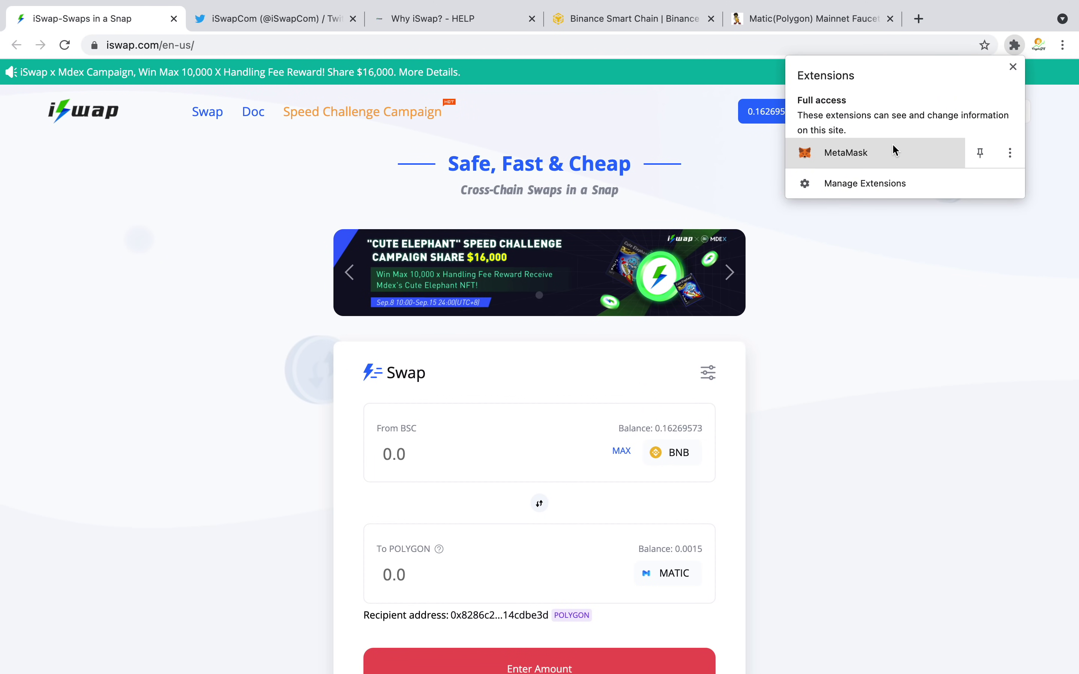
pyautogui.click(886, 151)
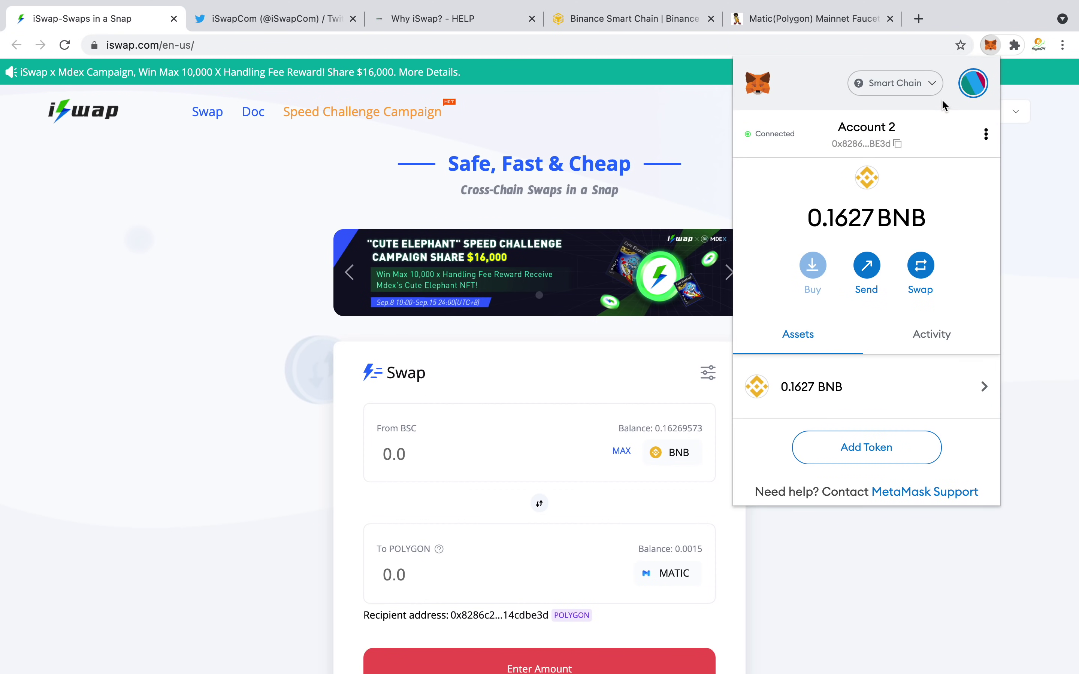
pyautogui.click(973, 86)
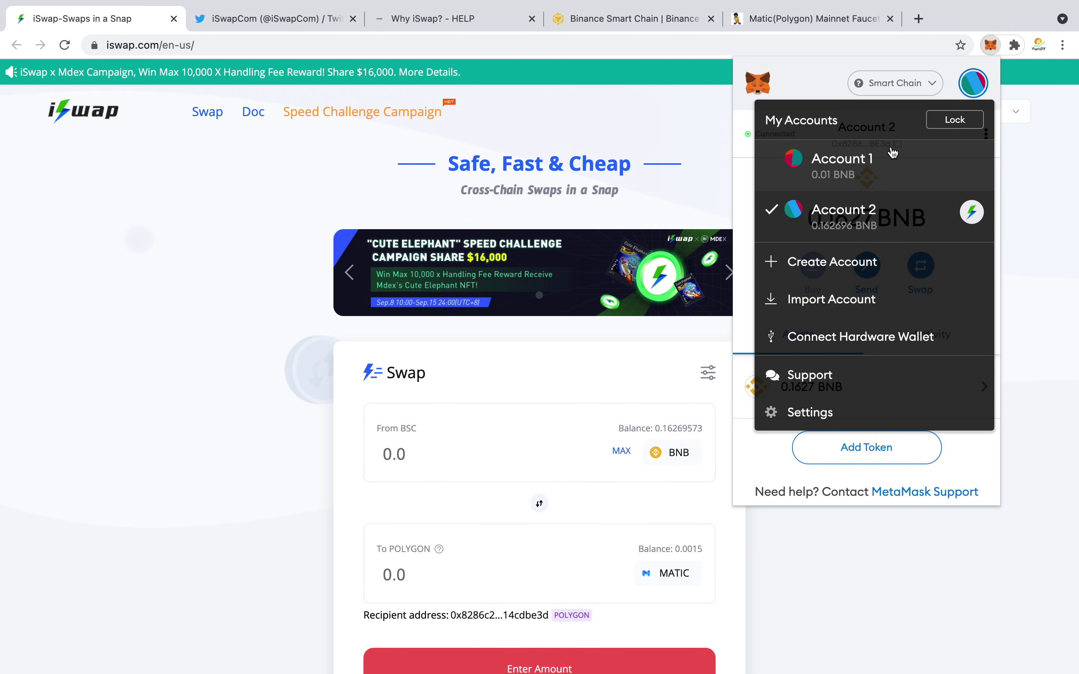
pyautogui.click(1030, 312)
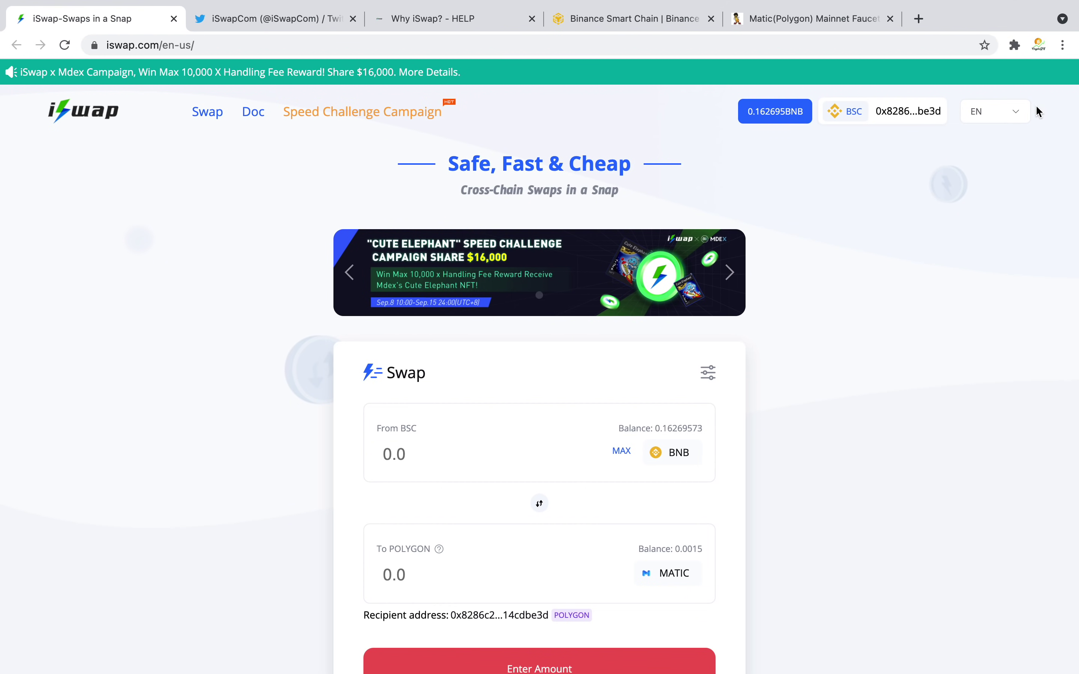
# Examine the fields of MetaMask's custom RPC network form and cancel it without adding a network
pyautogui.click(1013, 46)
pyautogui.click(905, 152)
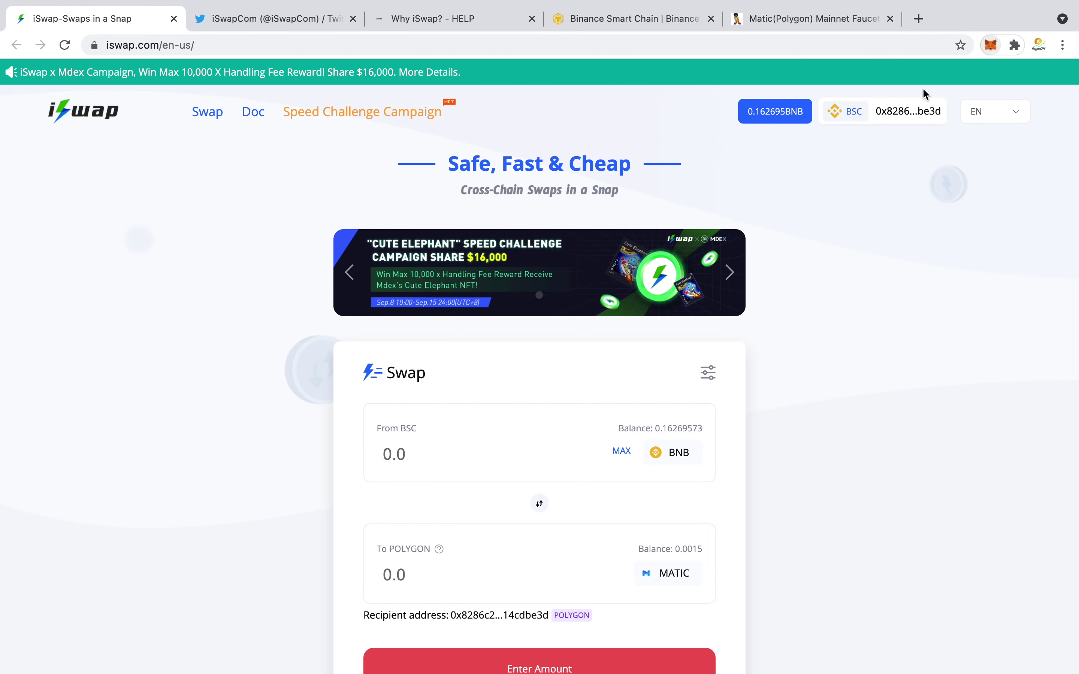
pyautogui.click(897, 82)
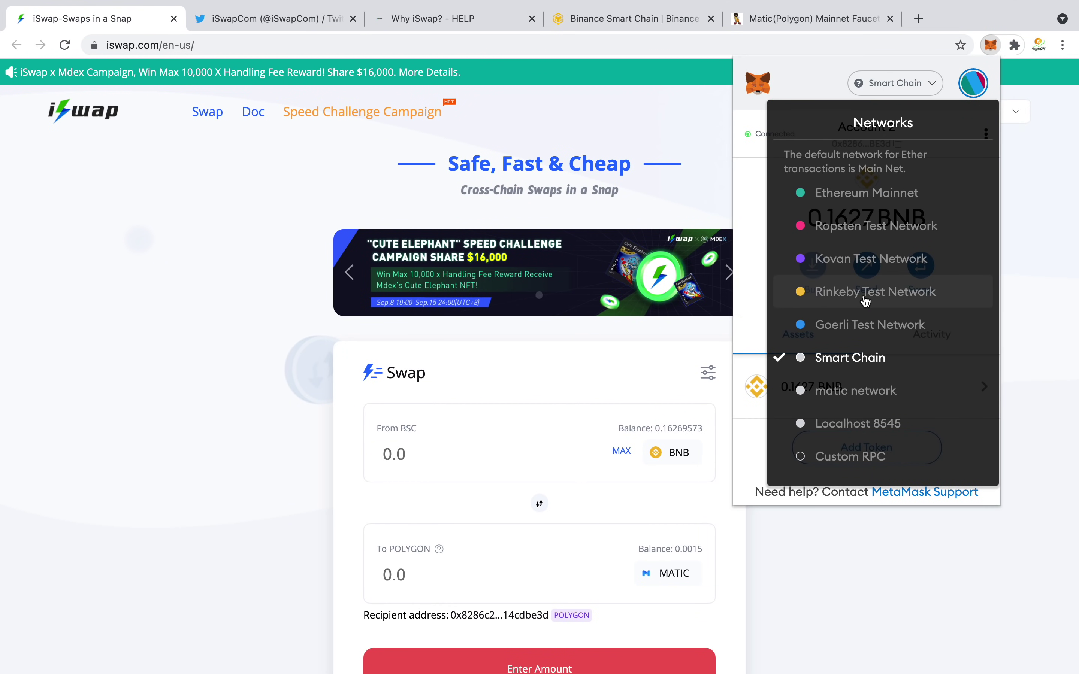
pyautogui.click(897, 460)
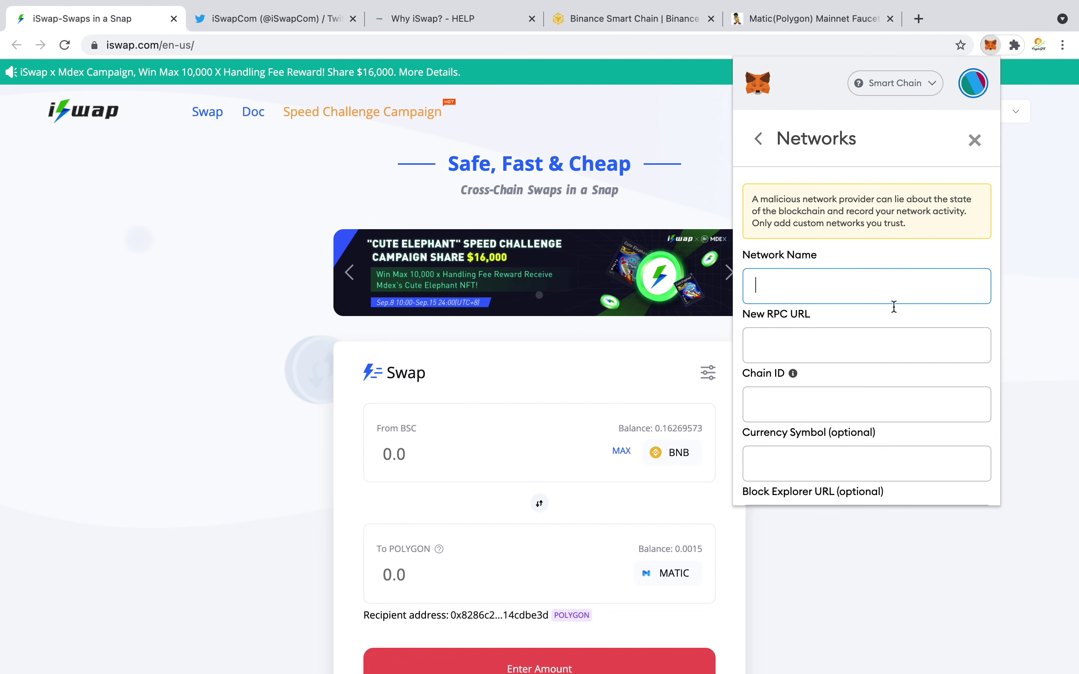
pyautogui.scroll(-3, 886, 248)
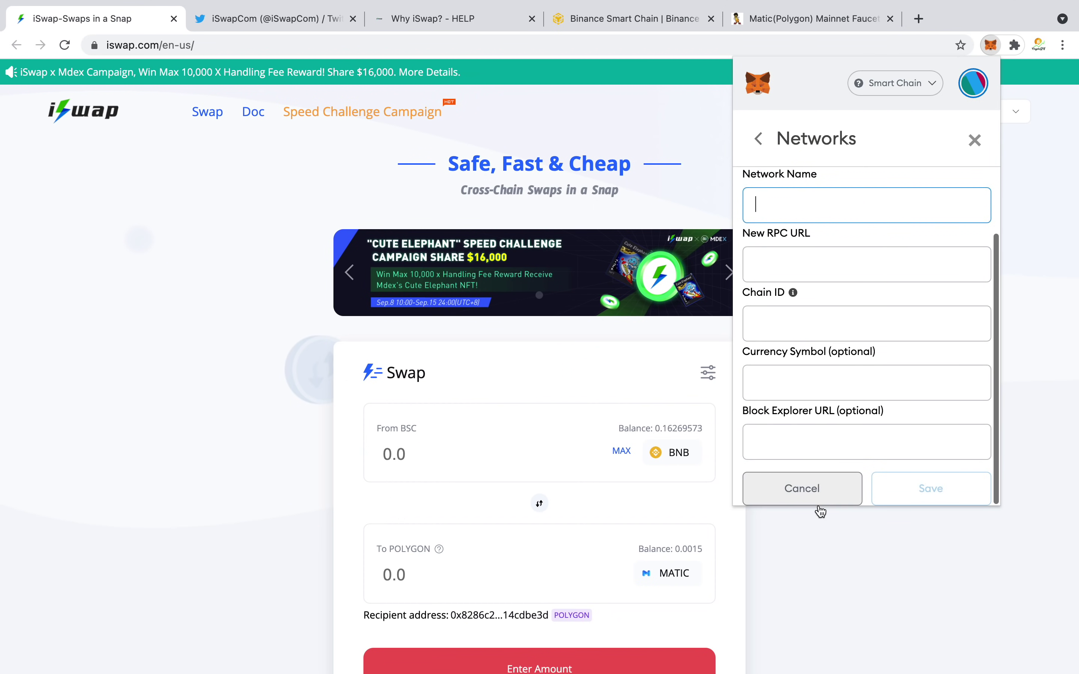
pyautogui.click(825, 501)
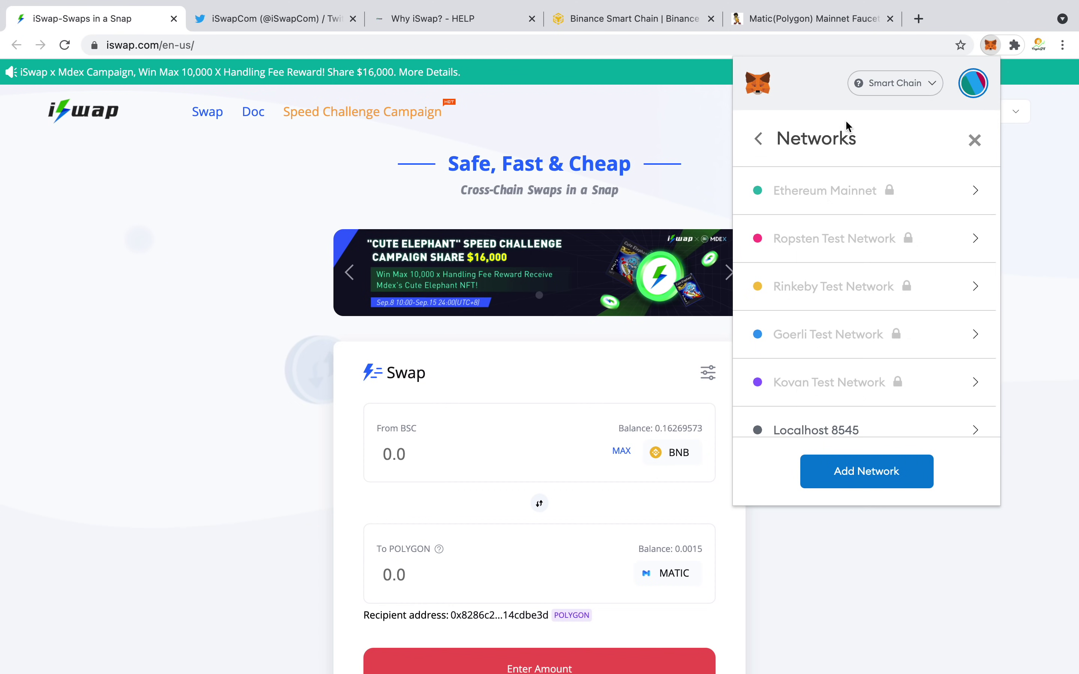
# Leave the MetaMask network settings and close the wallet
pyautogui.rightClick(968, 137)
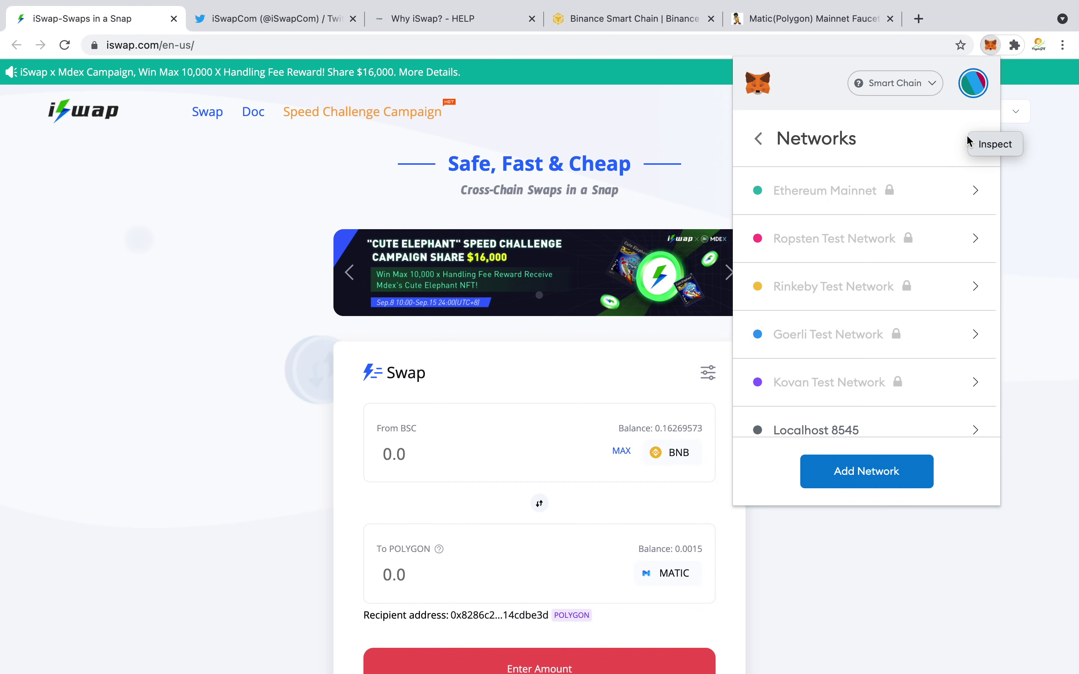
pyautogui.click(1047, 189)
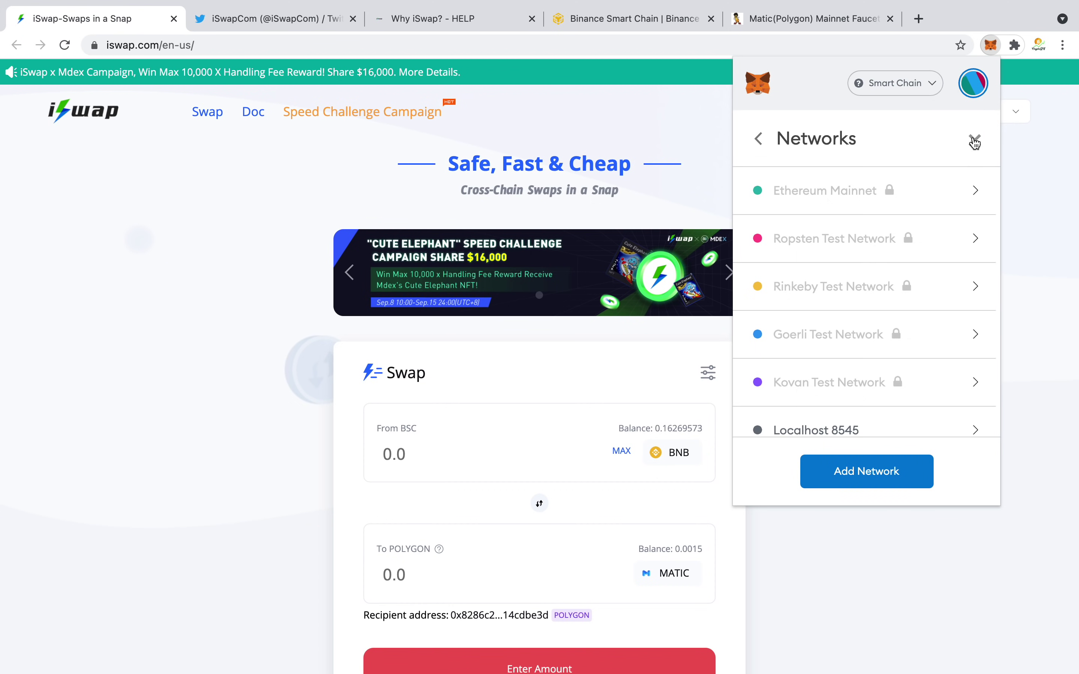
pyautogui.click(975, 143)
pyautogui.click(1065, 266)
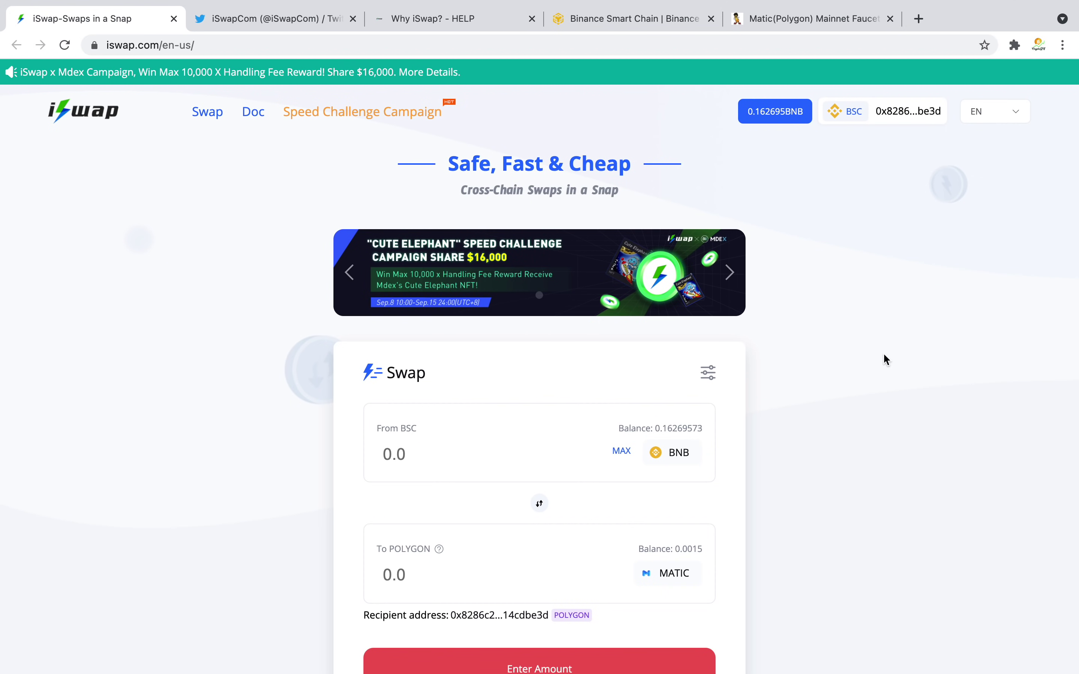
# View the connected account's balance in the MetaMask wallet and close the wallet
pyautogui.scroll(-1, 835, 216)
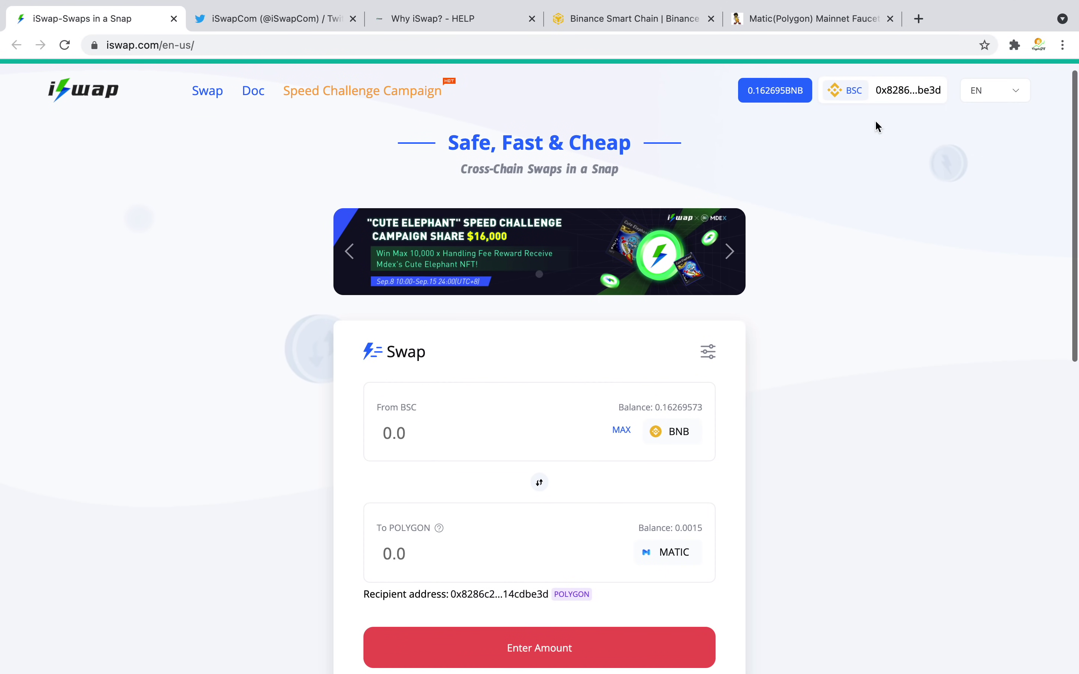
pyautogui.click(1015, 44)
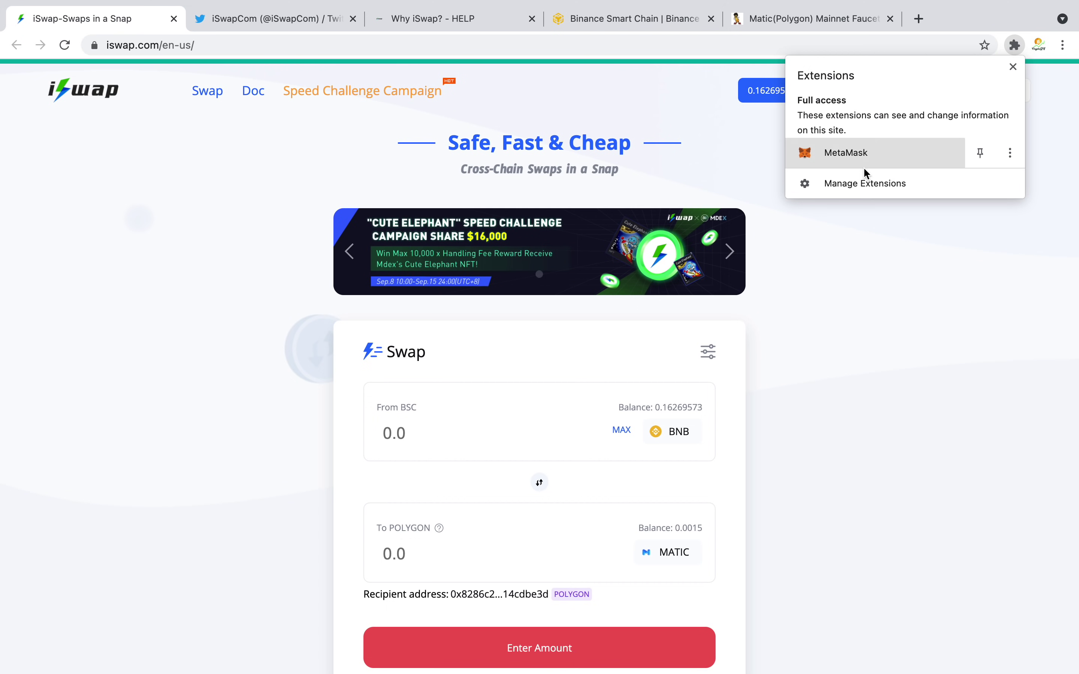
pyautogui.click(880, 151)
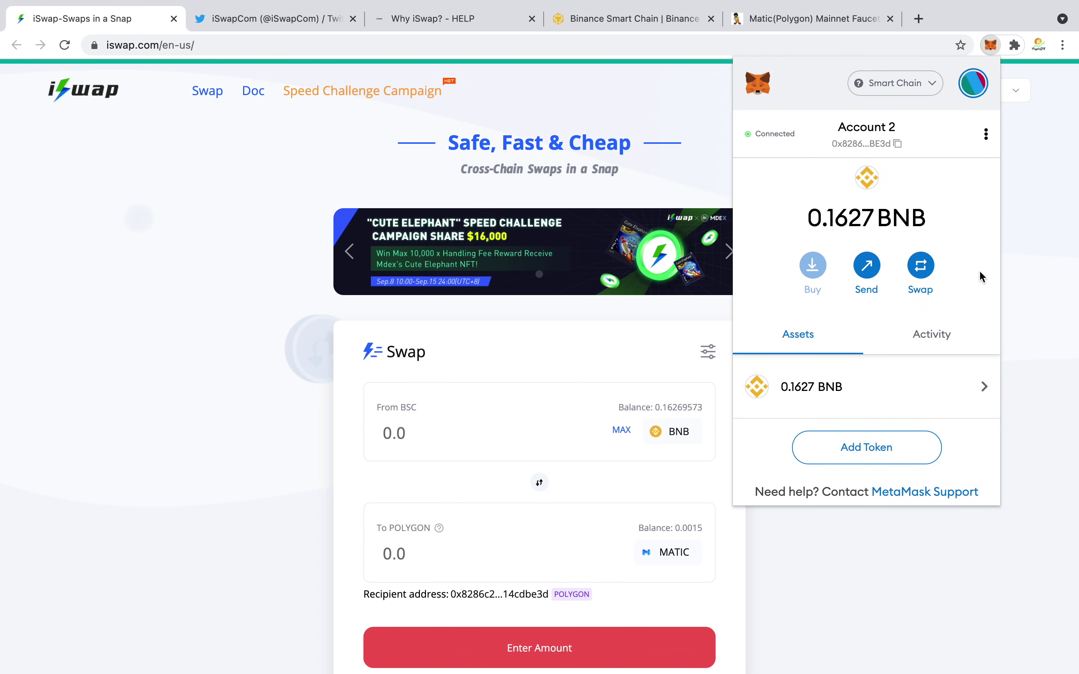
pyautogui.click(959, 517)
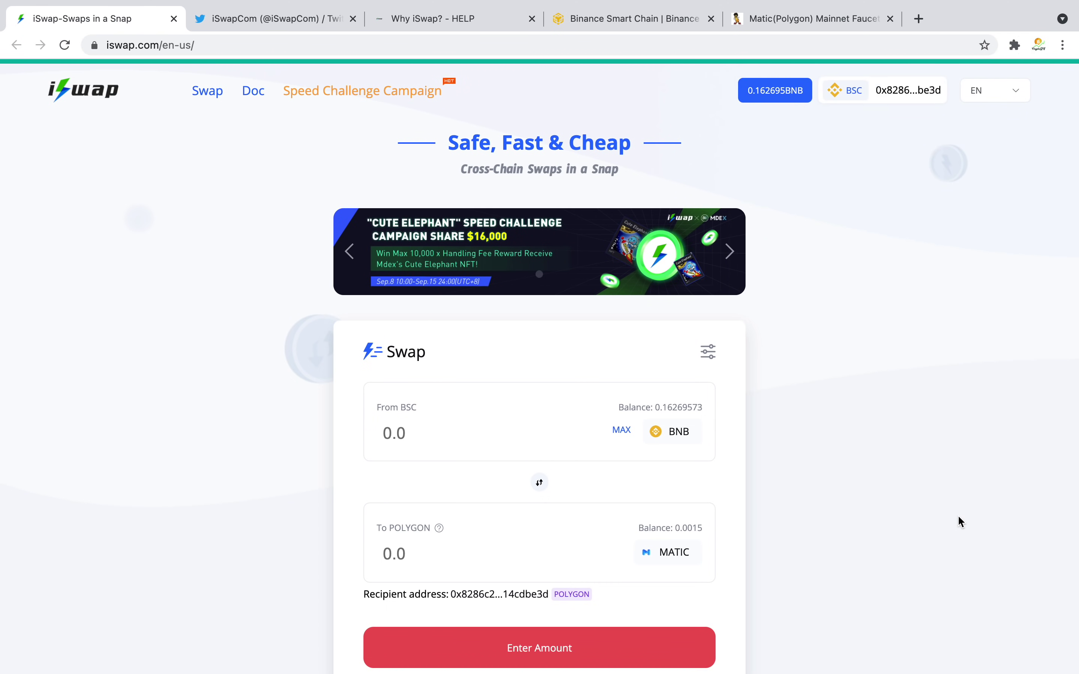
# Browse the destination tokens offered on the HECO, BSC and POLYGON chains
pyautogui.scroll(-1, 932, 477)
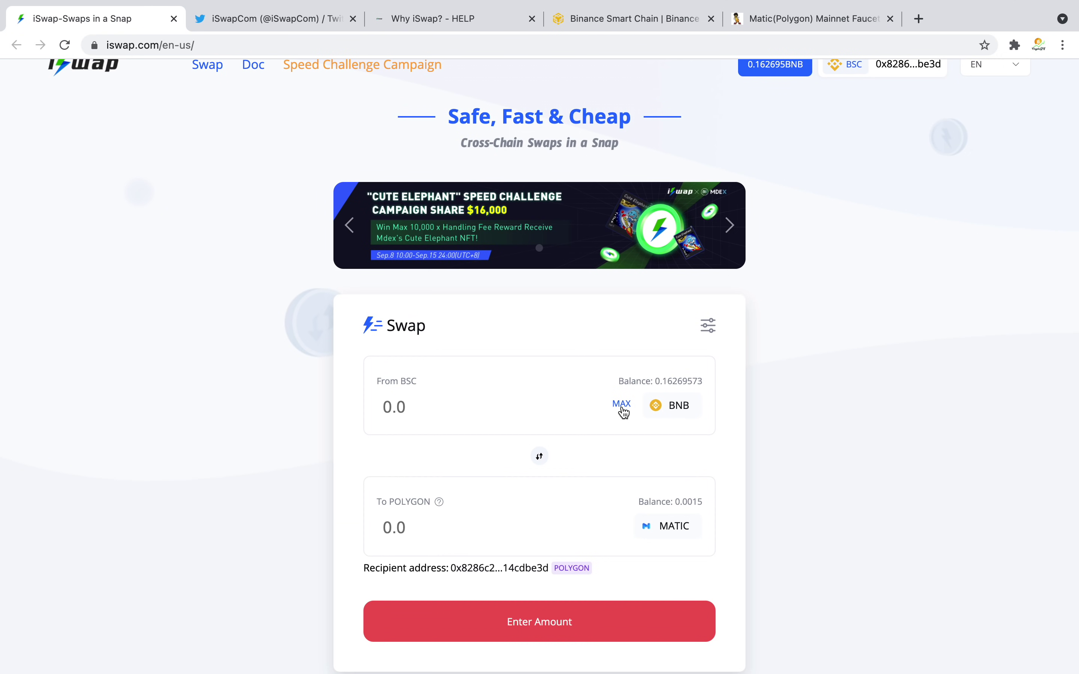
pyautogui.click(680, 543)
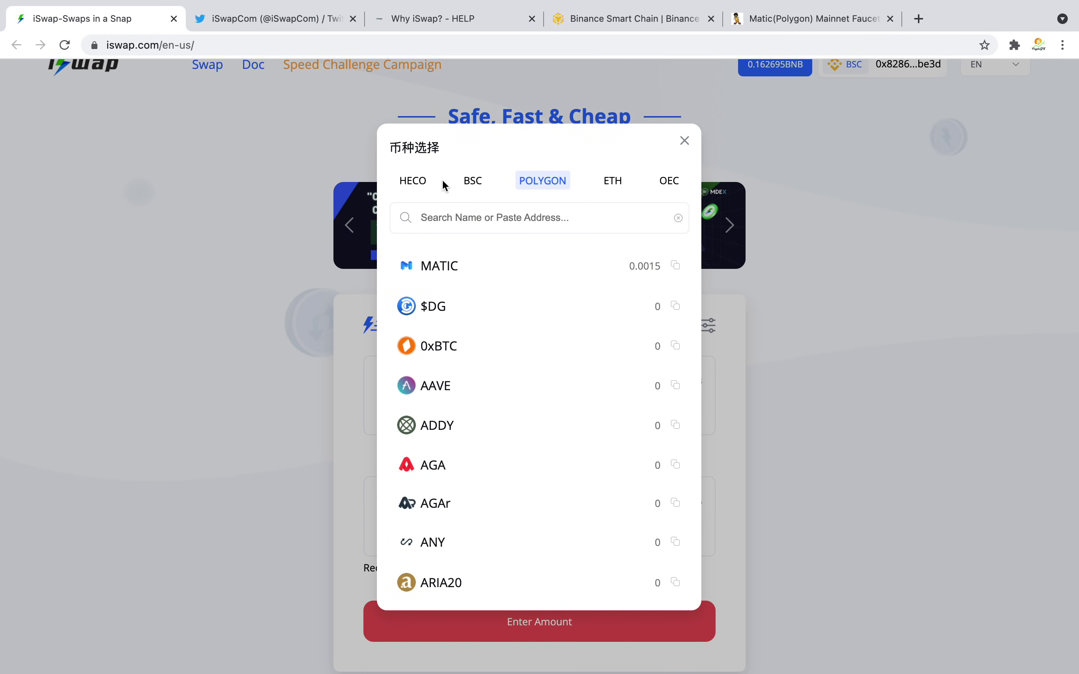
pyautogui.click(403, 187)
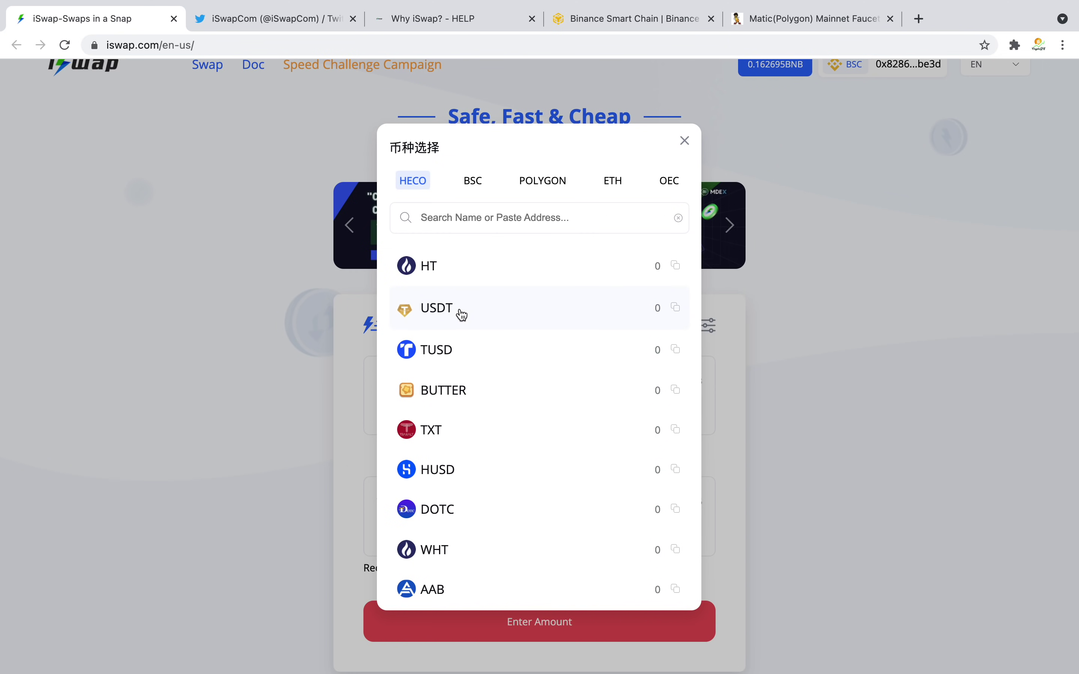
pyautogui.scroll(-1, 462, 315)
pyautogui.click(473, 180)
pyautogui.click(566, 184)
pyautogui.scroll(-10, 511, 338)
pyautogui.scroll(-20, 511, 338)
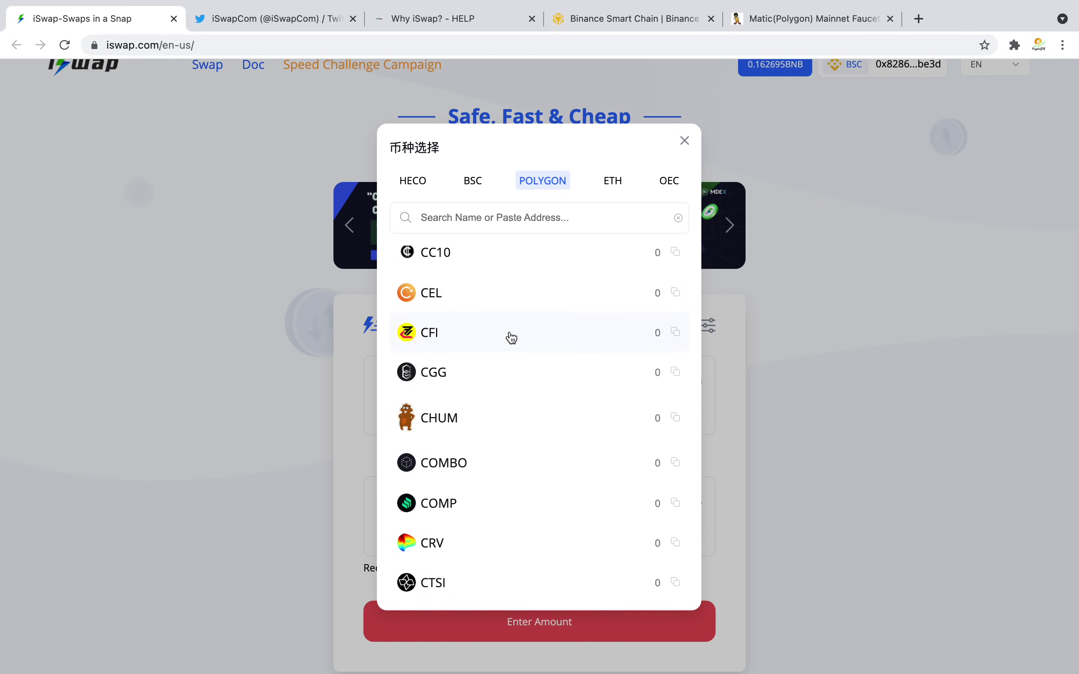
pyautogui.scroll(20, 511, 338)
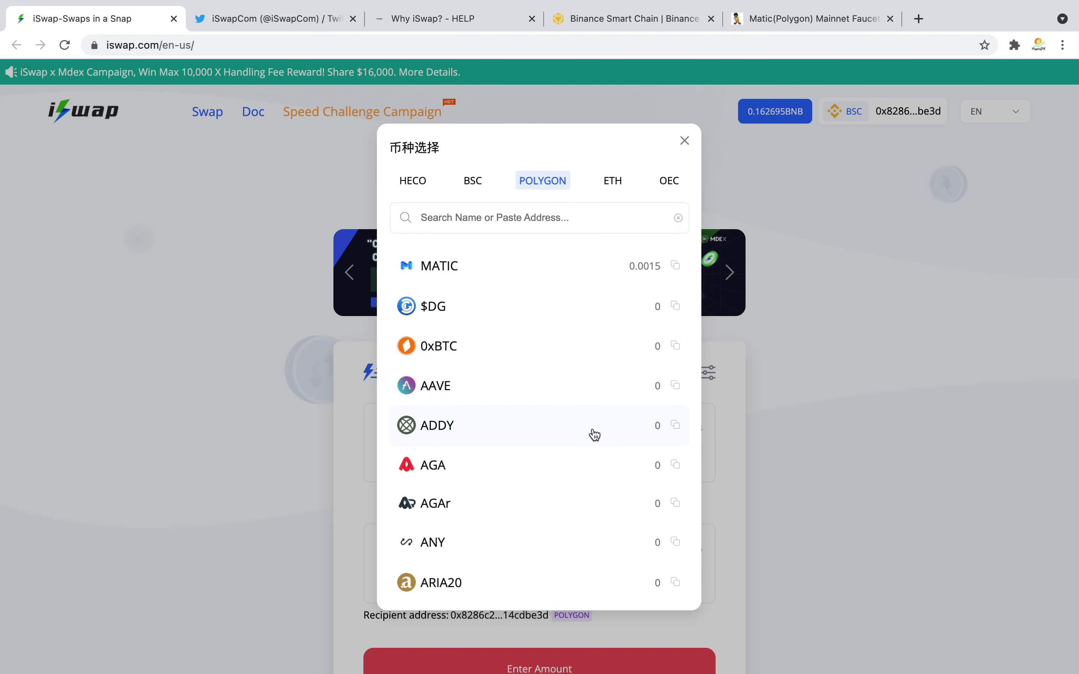
# Browse the destination tokens offered on the ETH and OEC chains and close the token list without choosing one
pyautogui.click(610, 179)
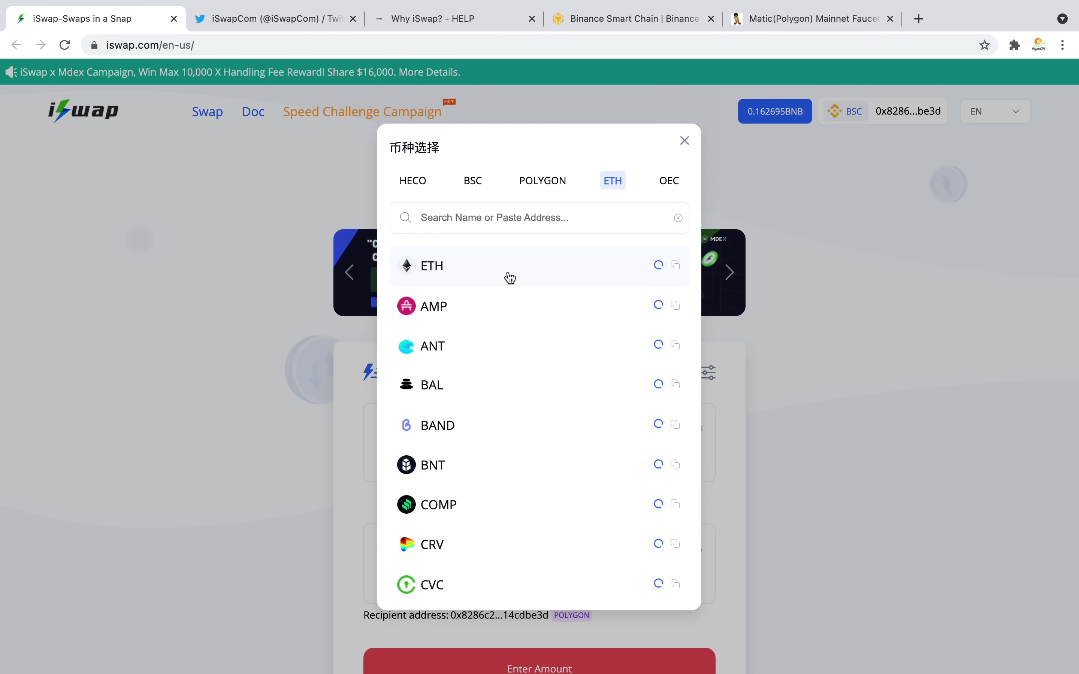
pyautogui.scroll(-3, 510, 406)
pyautogui.scroll(-15, 512, 405)
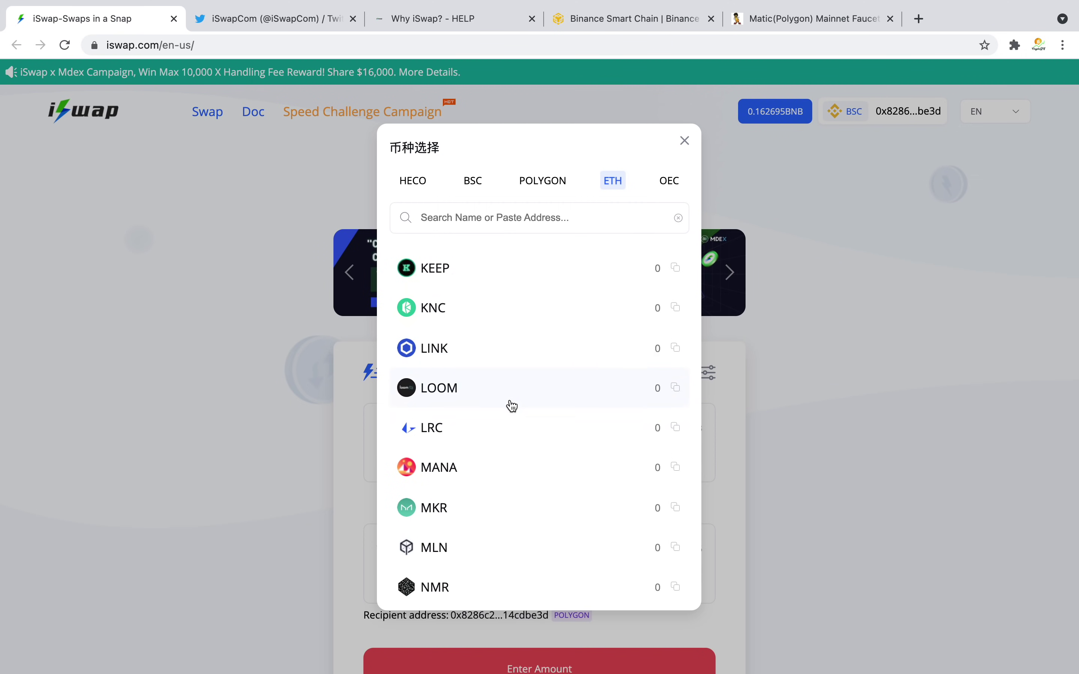
pyautogui.click(667, 180)
pyautogui.scroll(-1, 516, 340)
pyautogui.scroll(1, 513, 339)
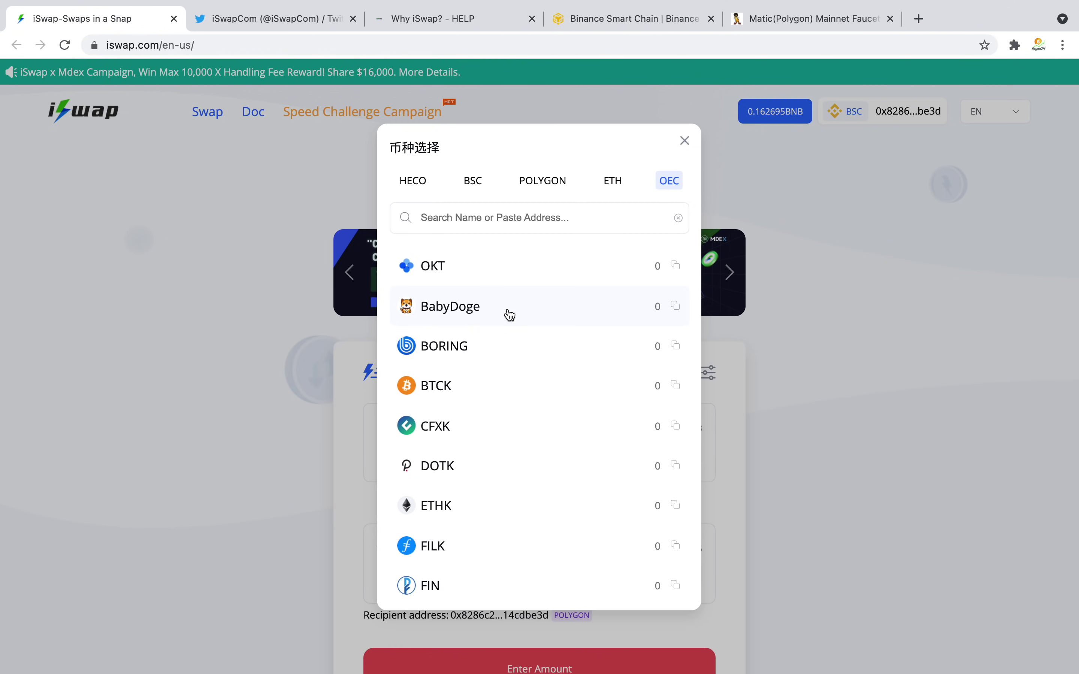
pyautogui.scroll(-2, 507, 314)
pyautogui.scroll(-10, 509, 315)
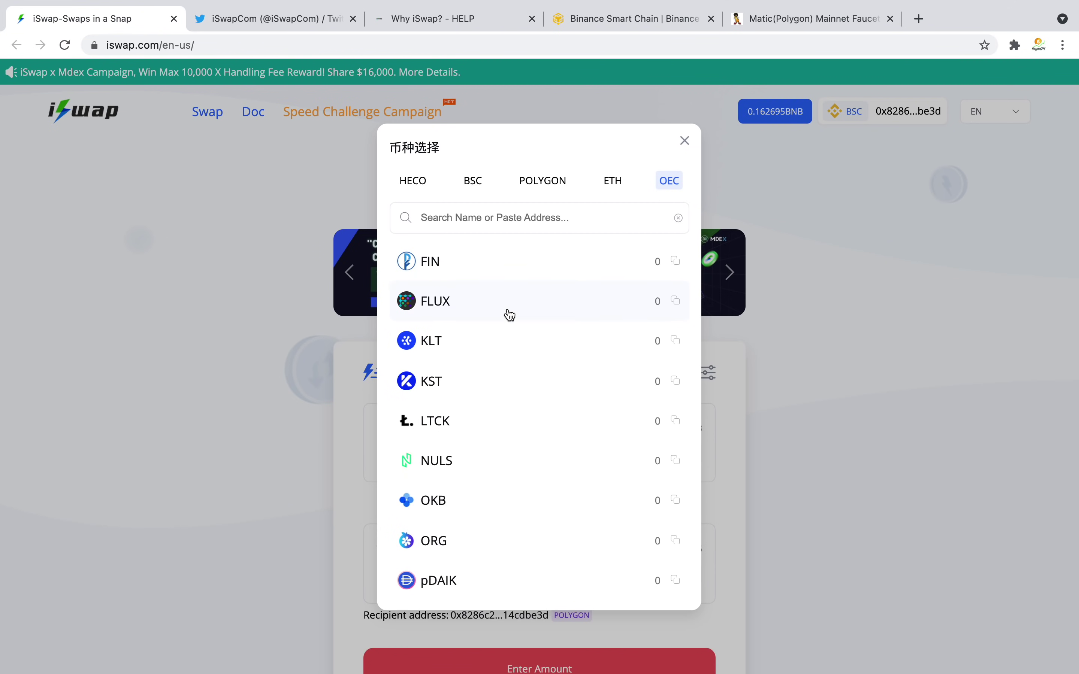
pyautogui.scroll(-6, 507, 313)
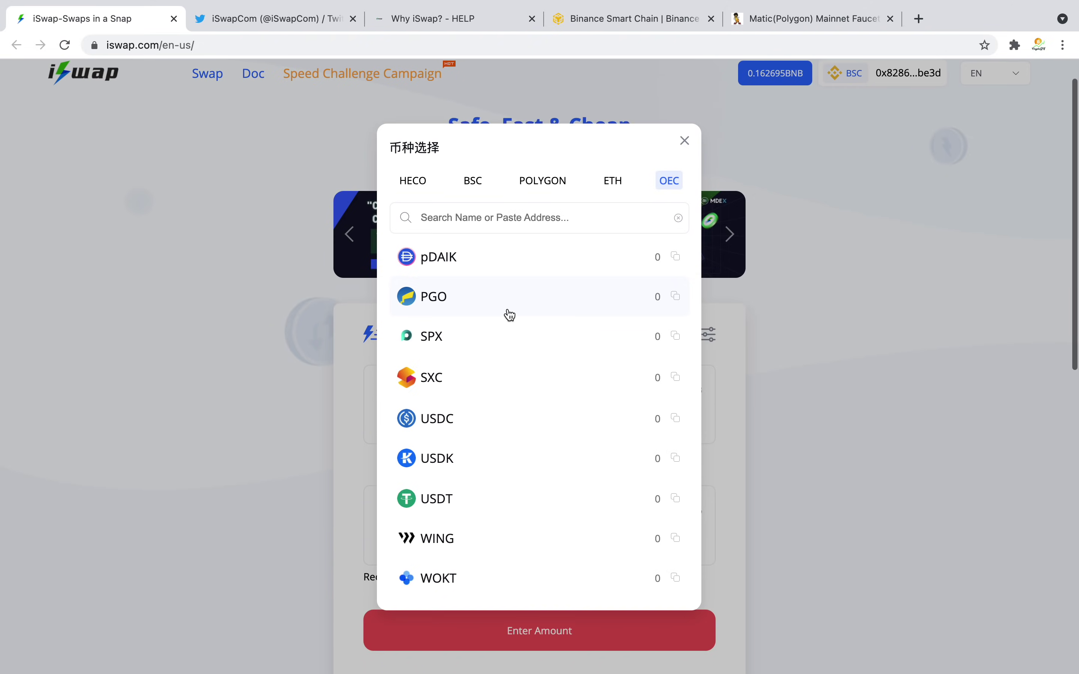
pyautogui.scroll(7, 517, 348)
pyautogui.scroll(3, 523, 380)
pyautogui.scroll(-7, 524, 380)
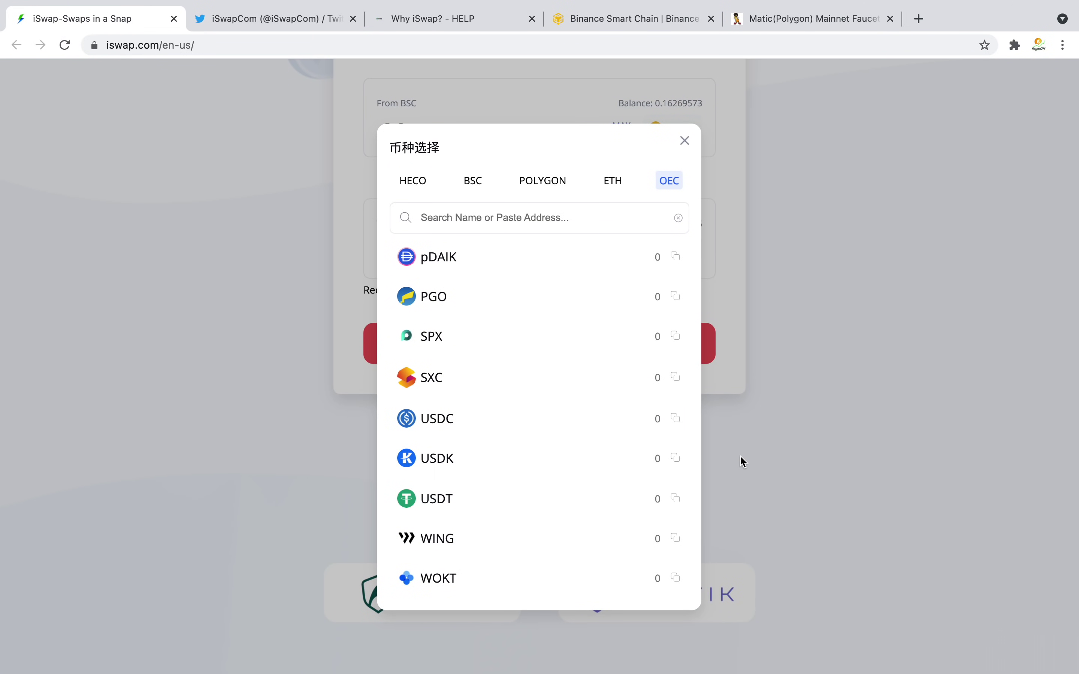
pyautogui.click(803, 447)
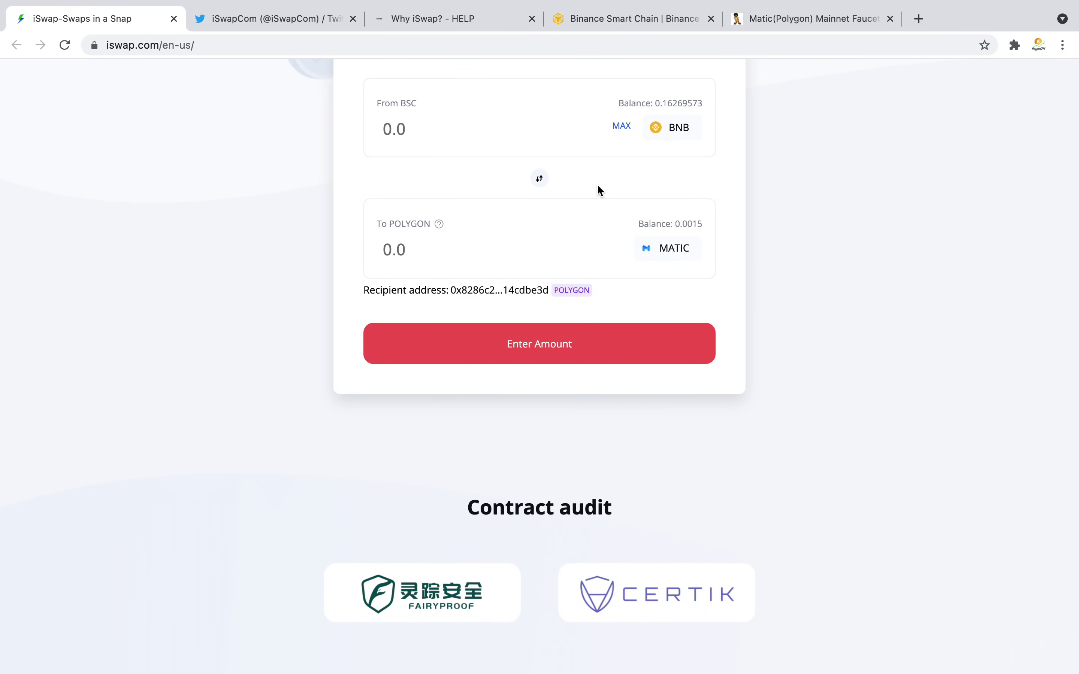
# Set the amount to swap from BSC to 0.1 BNB, replacing the maximum balance
pyautogui.scroll(2, 829, 214)
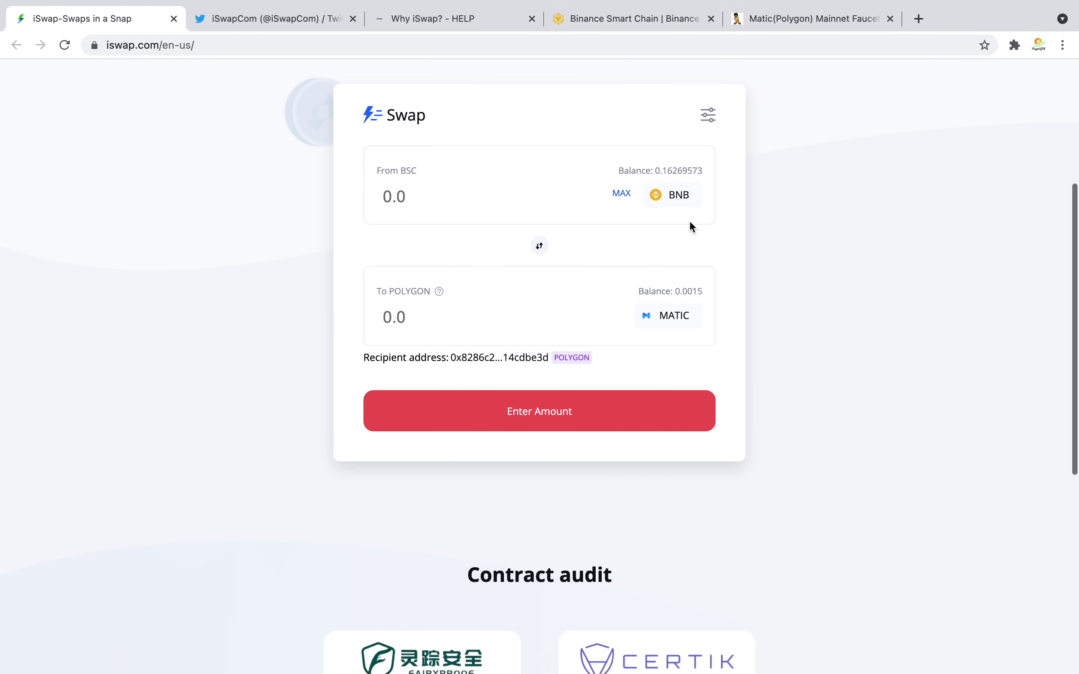
pyautogui.click(621, 194)
pyautogui.doubleClick(486, 192)
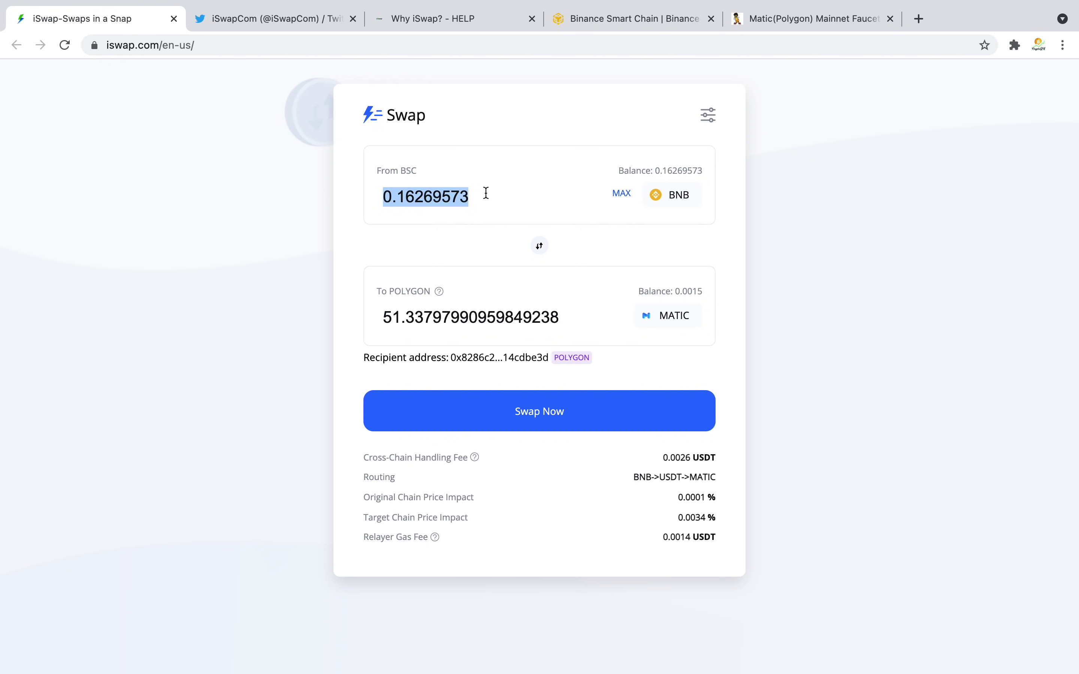
pyautogui.press('BackSpace')
pyautogui.write('0.1')
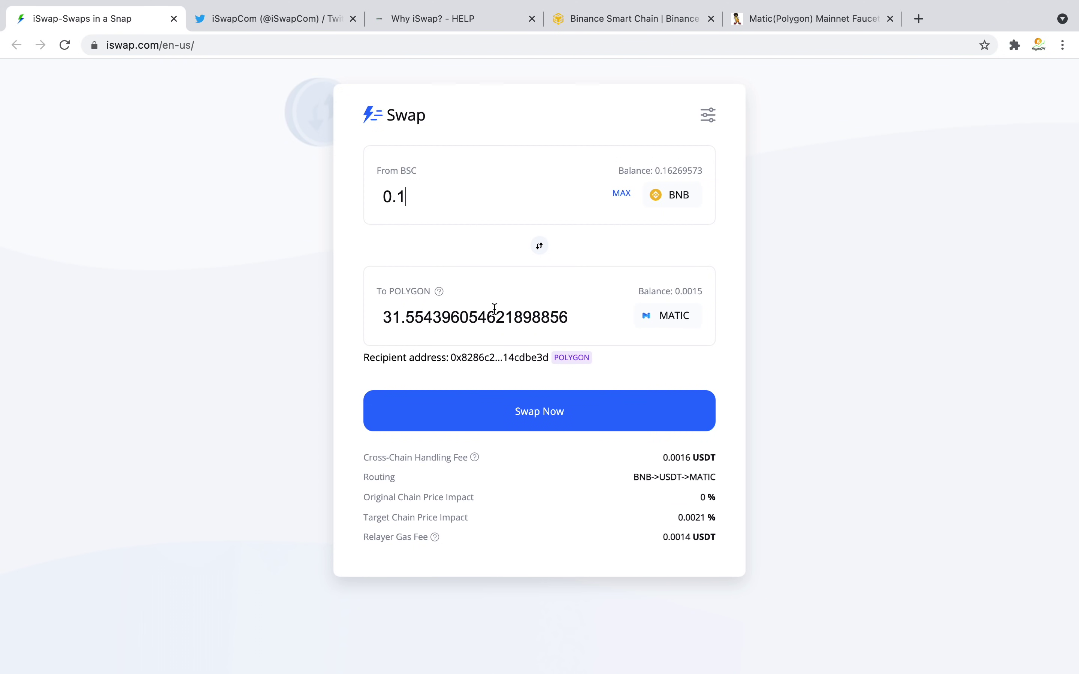
# Check the estimated MATIC amount and compare the recipient address with the account in the MetaMask wallet
pyautogui.doubleClick(385, 315)
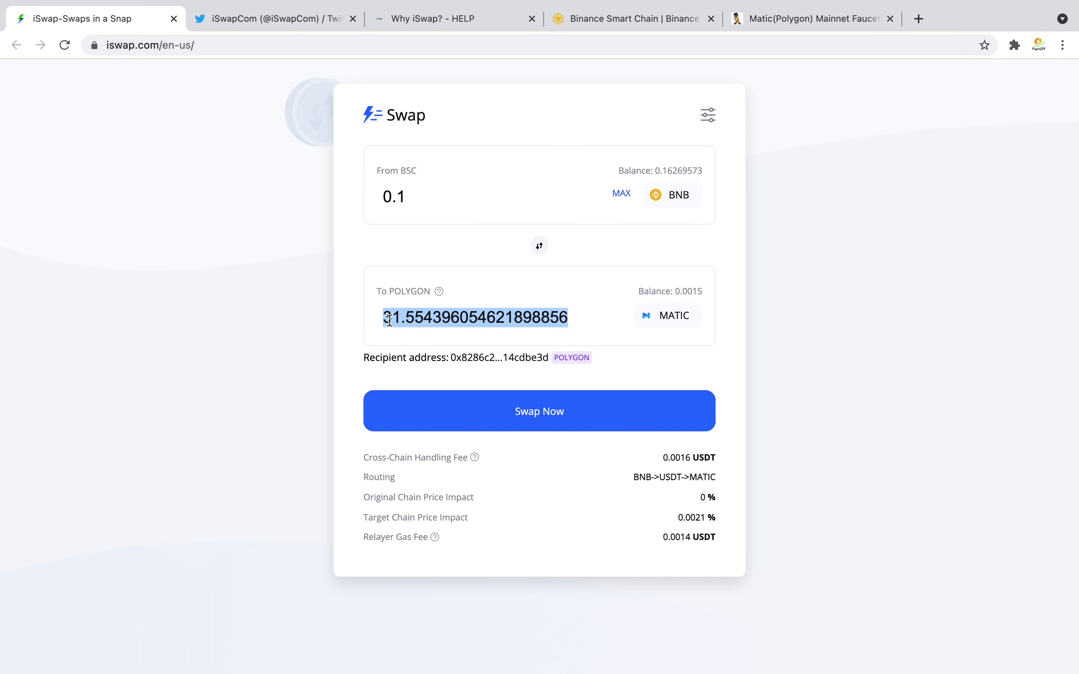
pyautogui.click(451, 319)
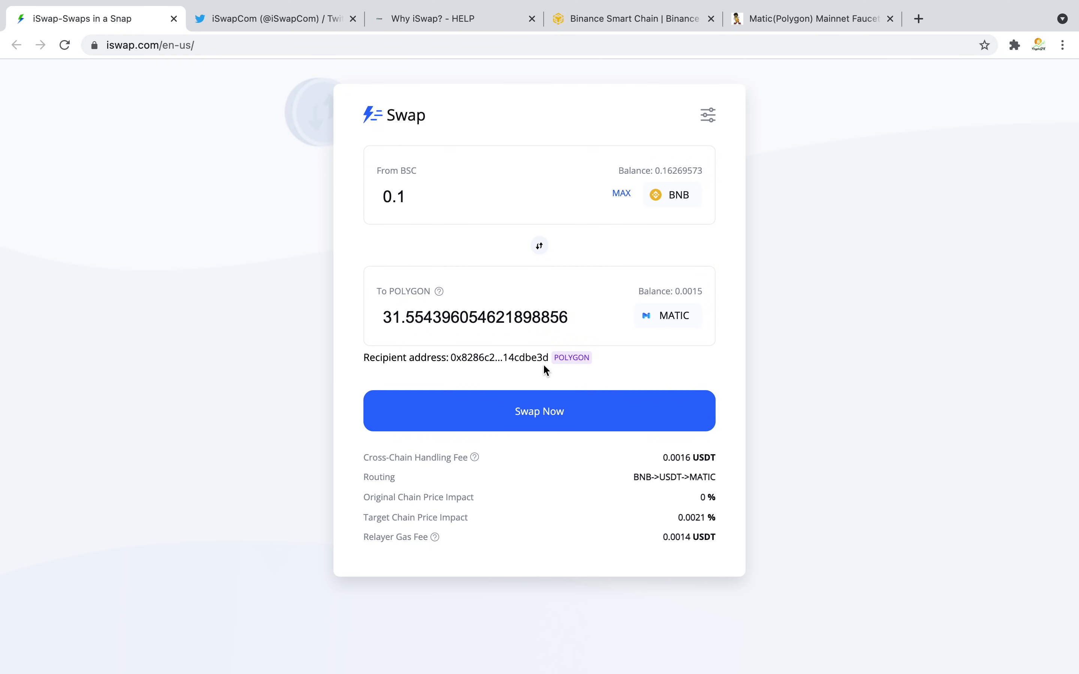
pyautogui.click(1015, 46)
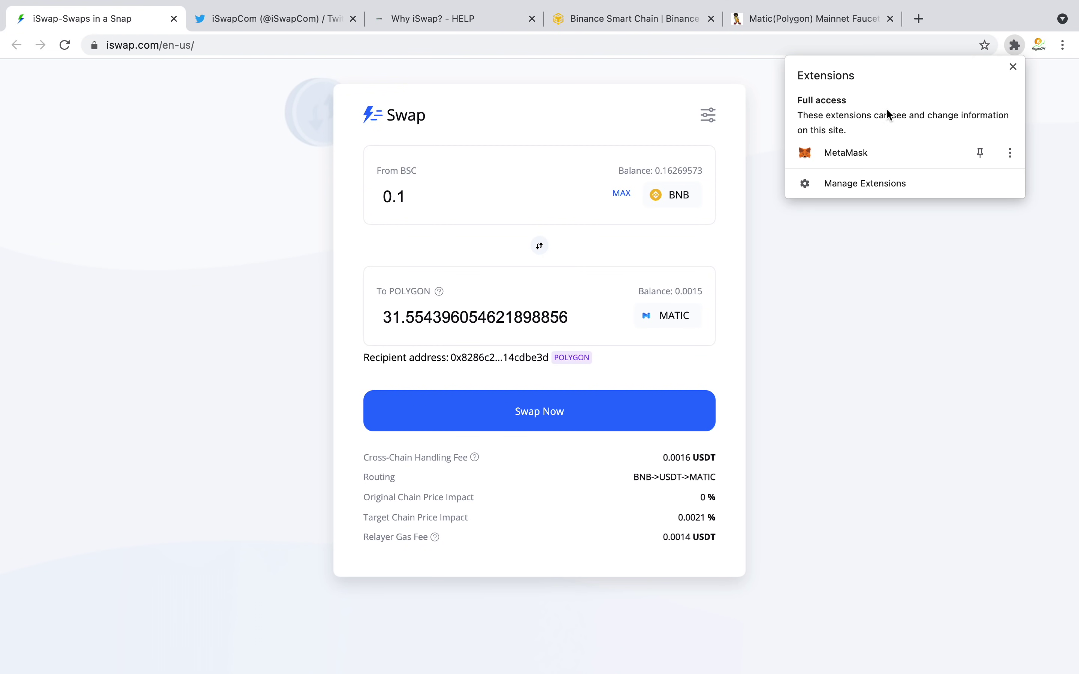
pyautogui.click(924, 162)
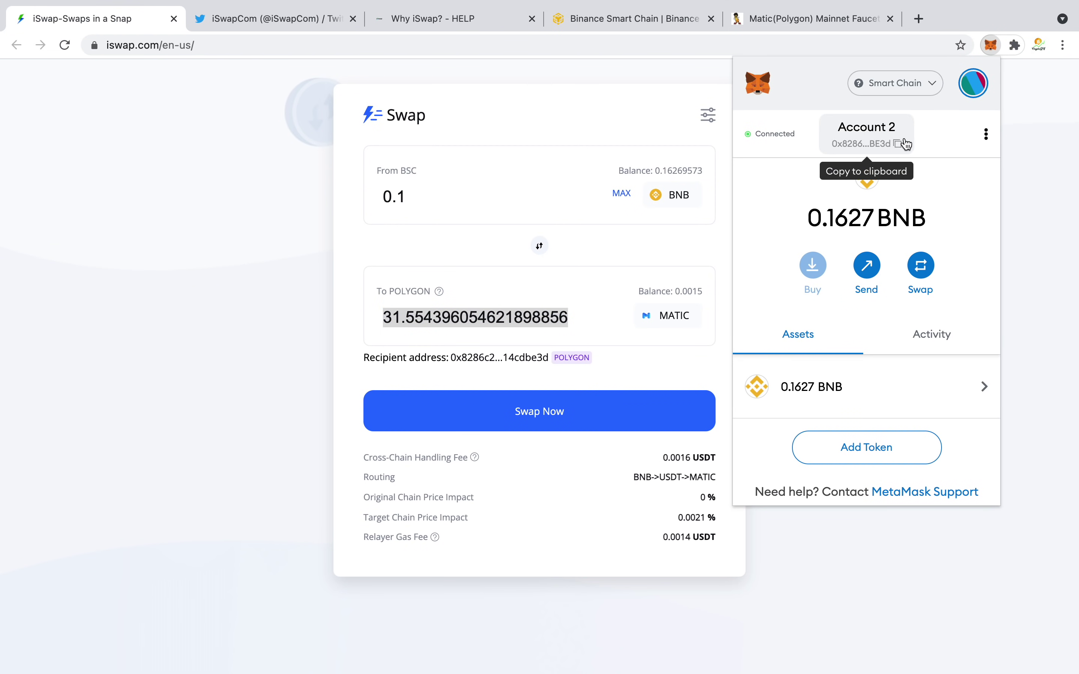
pyautogui.click(624, 367)
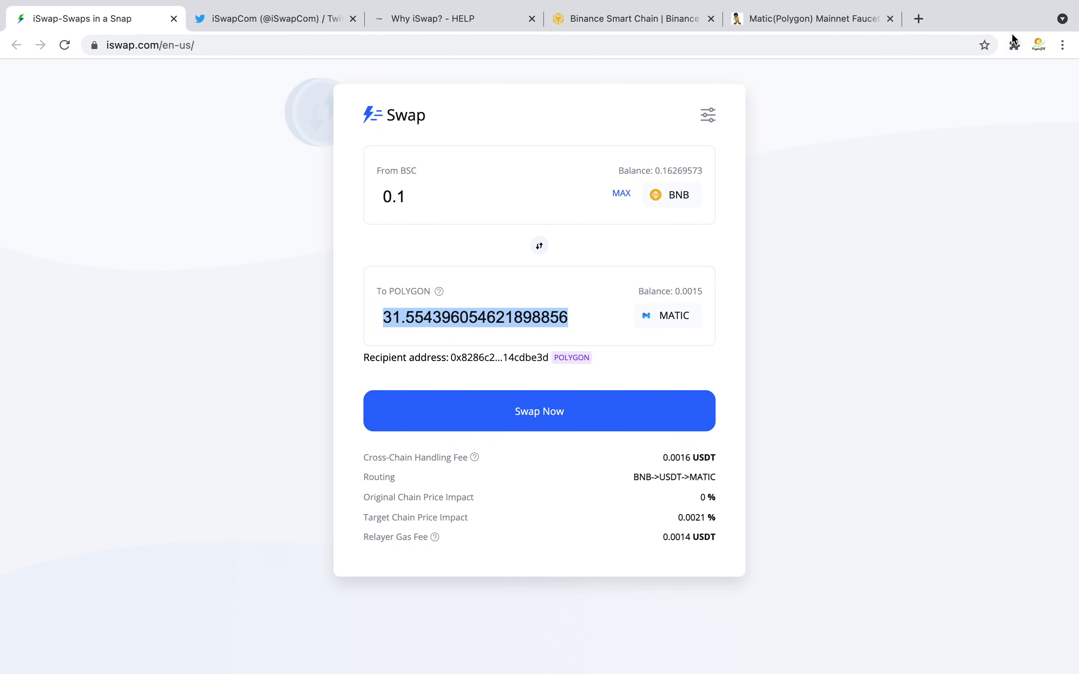
pyautogui.click(748, 332)
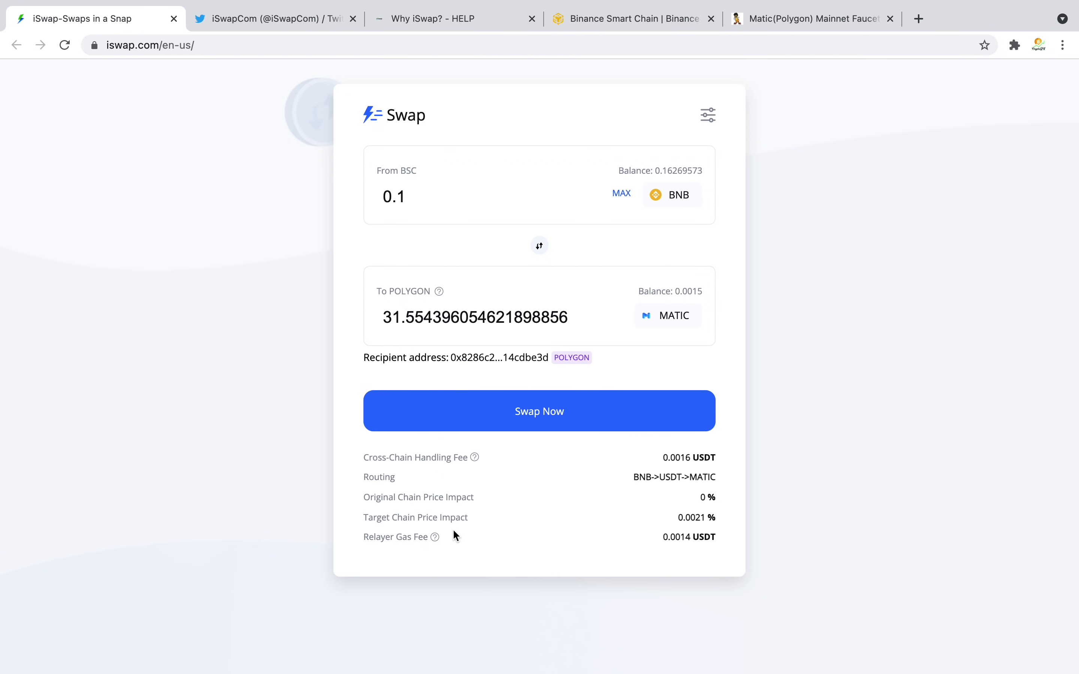
# Submit the swap of 0.1 BNB to MATIC, approve its transaction in MetaMask and close the swap details
pyautogui.click(581, 417)
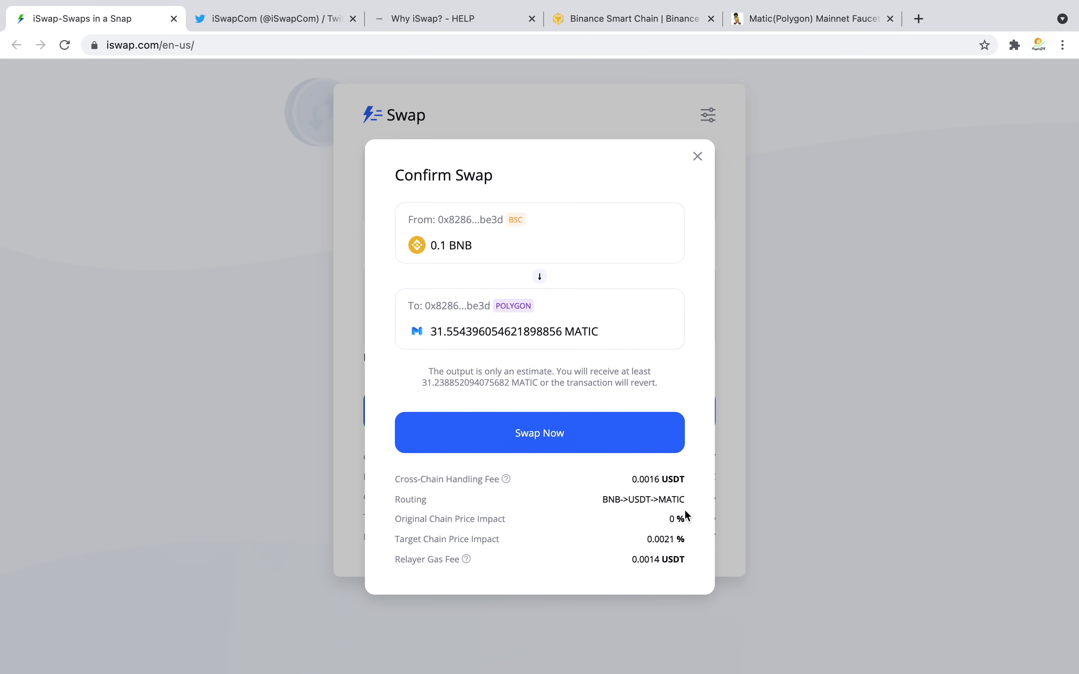
pyautogui.click(615, 443)
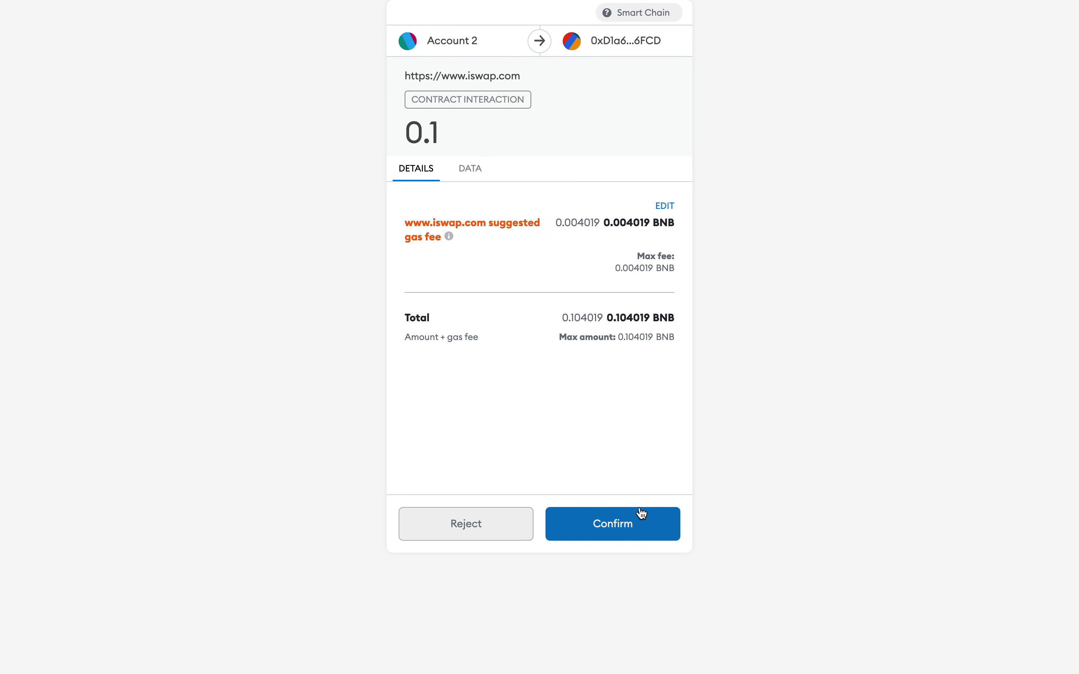
pyautogui.moveTo(609, 267); pyautogui.dragTo(662, 268)
pyautogui.click(677, 278)
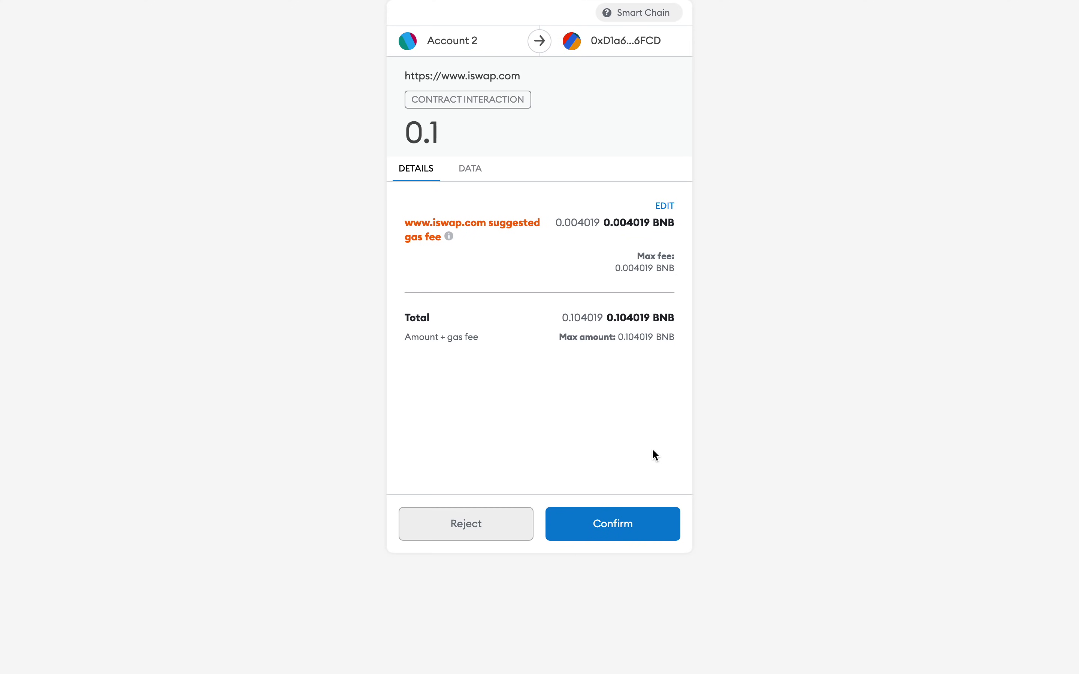
pyautogui.click(642, 531)
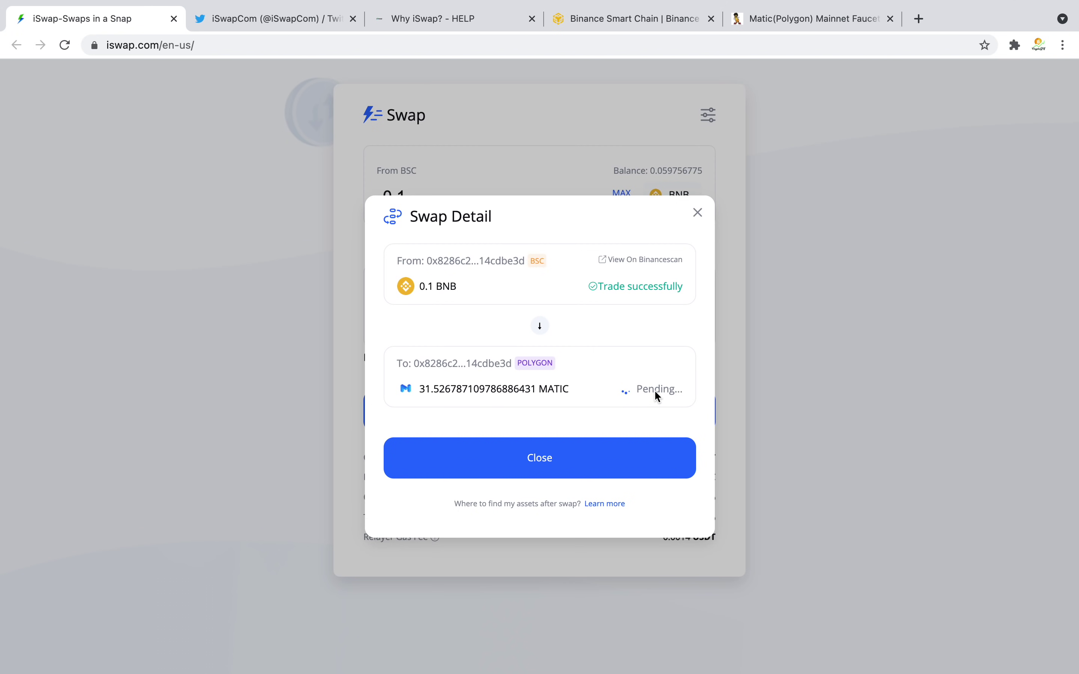
pyautogui.click(627, 459)
# Browse the source tokens offered on the BSC, POLYGON, ETH and OEC chains and close the token list without choosing one
pyautogui.scroll(5, 836, 391)
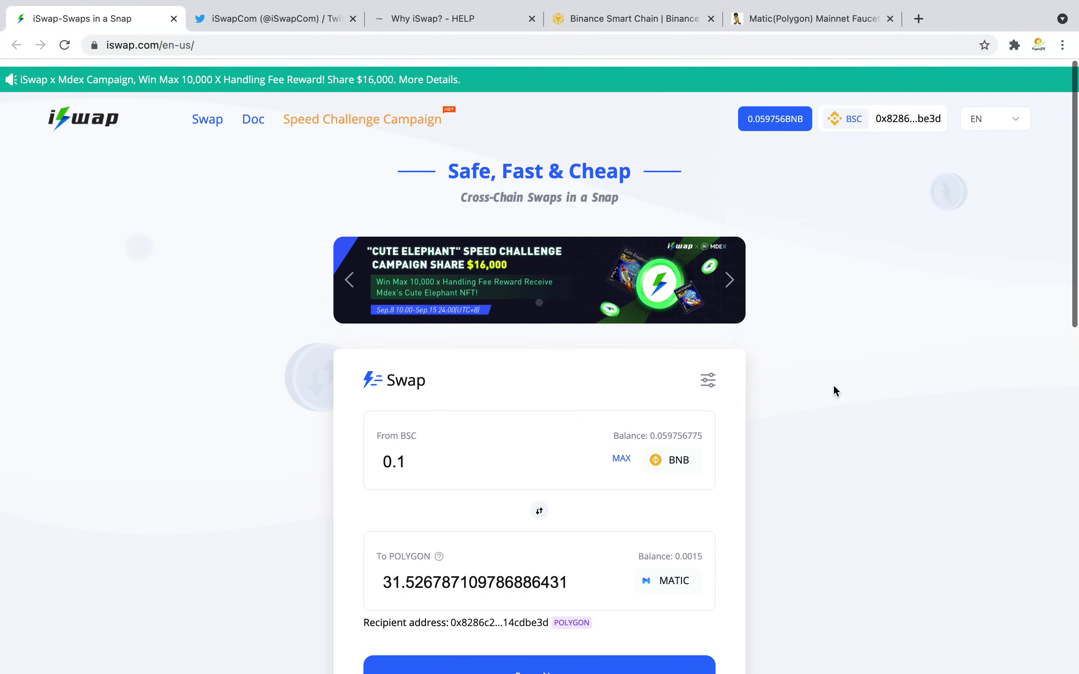
pyautogui.click(694, 451)
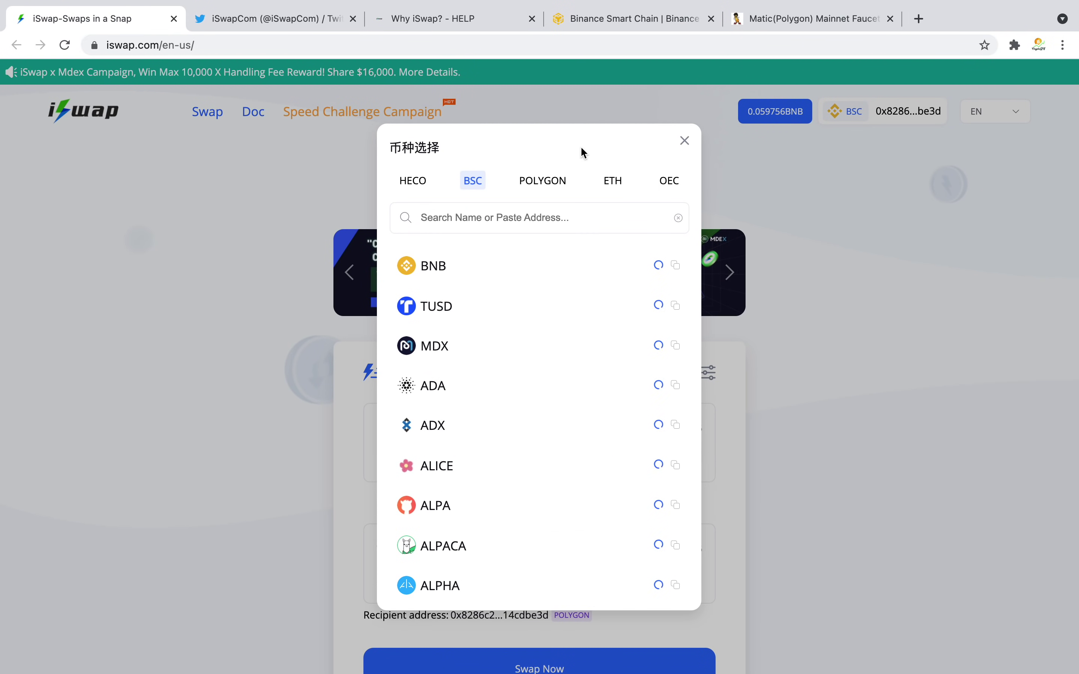
pyautogui.click(529, 183)
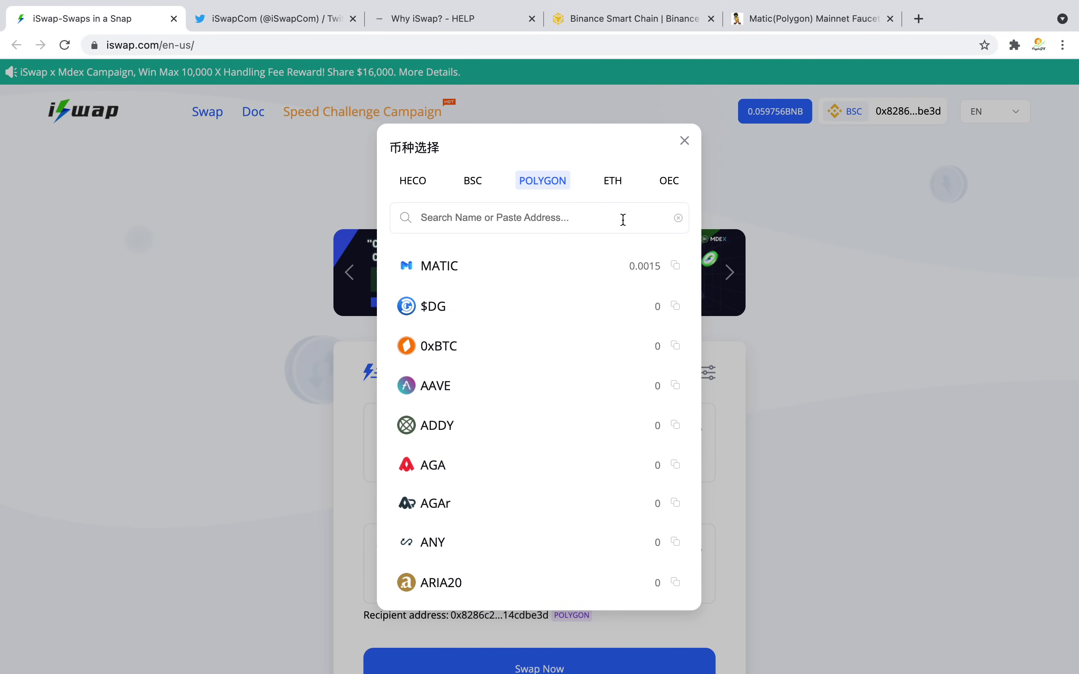
pyautogui.click(611, 186)
pyautogui.click(671, 181)
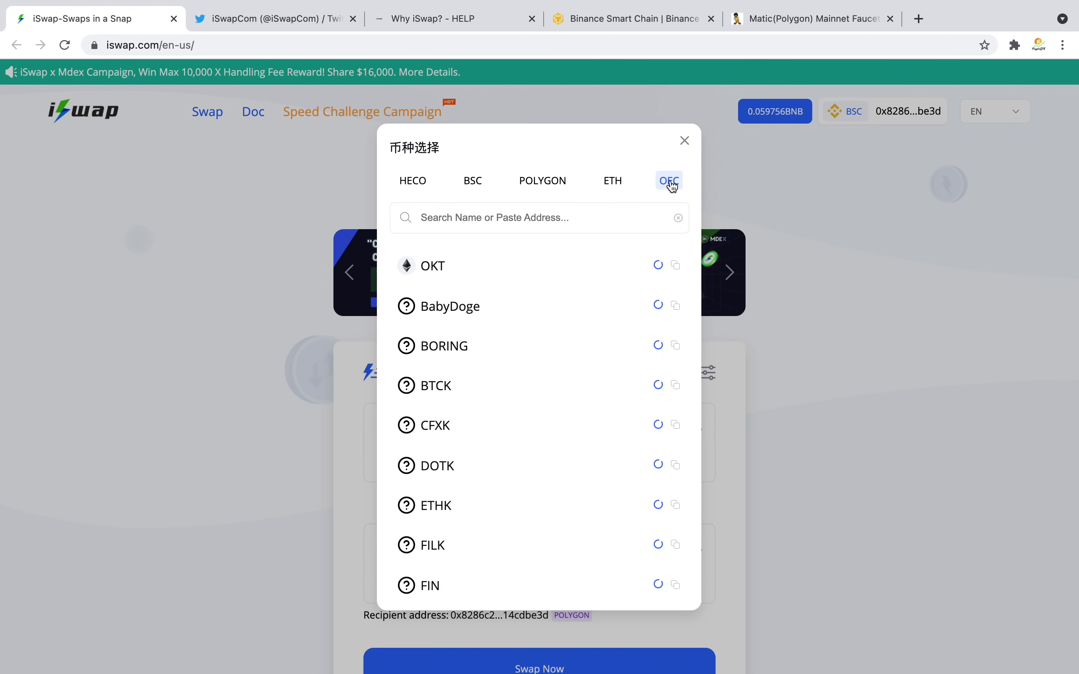
pyautogui.click(859, 348)
pyautogui.scroll(-2, 859, 349)
pyautogui.scroll(-1, 858, 348)
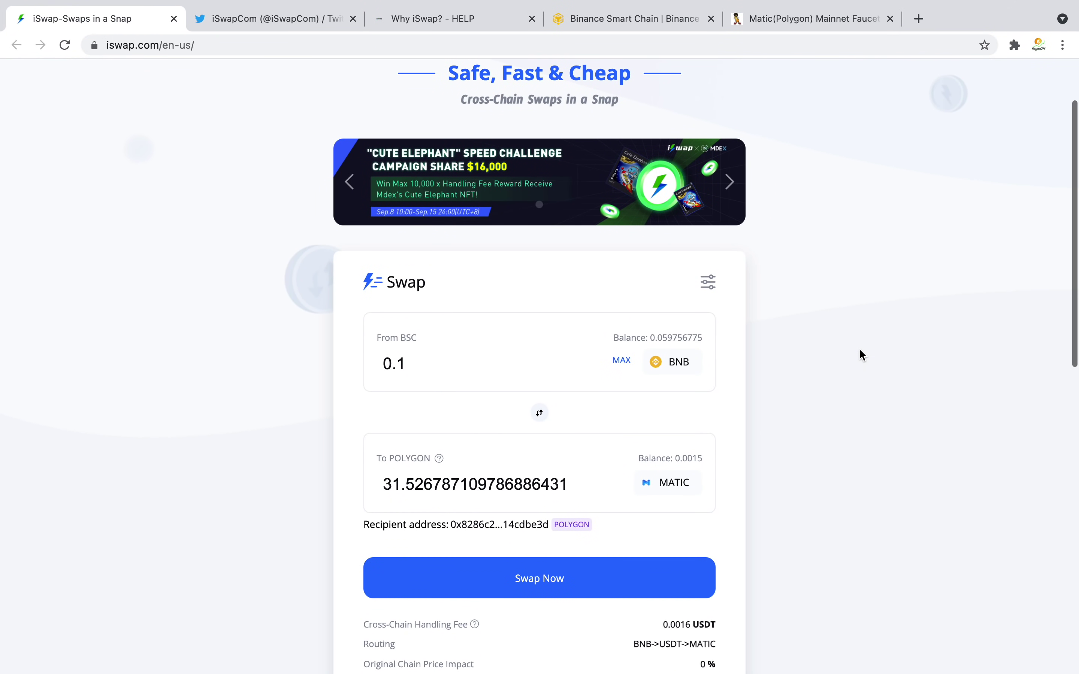
# Reverse the swap direction to go from MATIC on Polygon to BNB on BSC and use the maximum MATIC balance
pyautogui.click(541, 421)
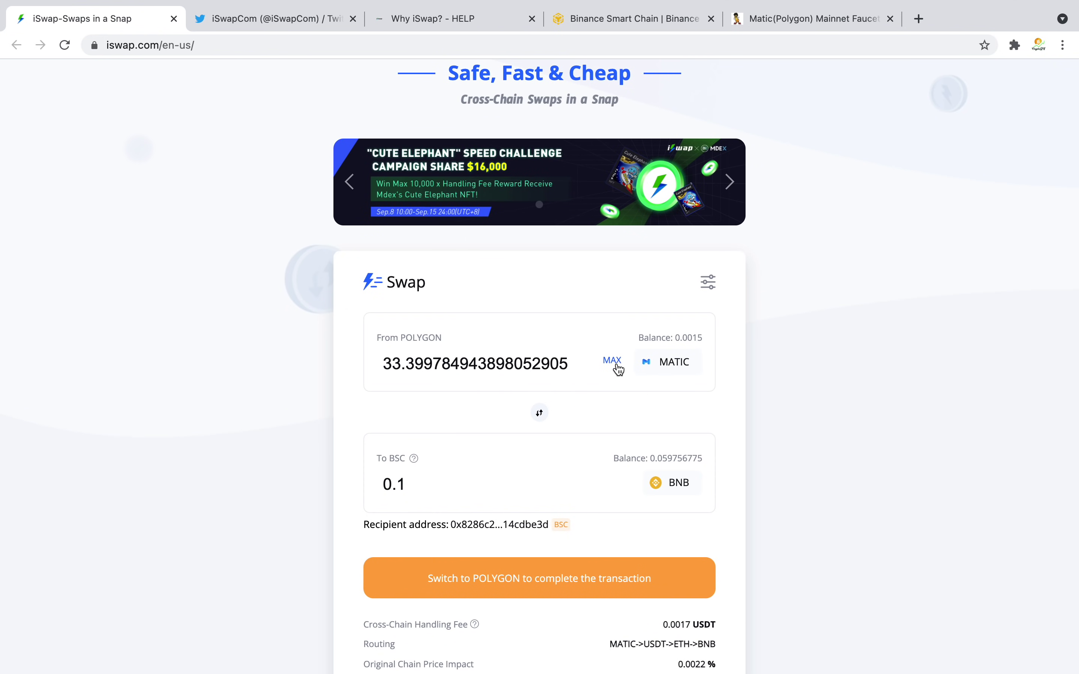
pyautogui.click(613, 362)
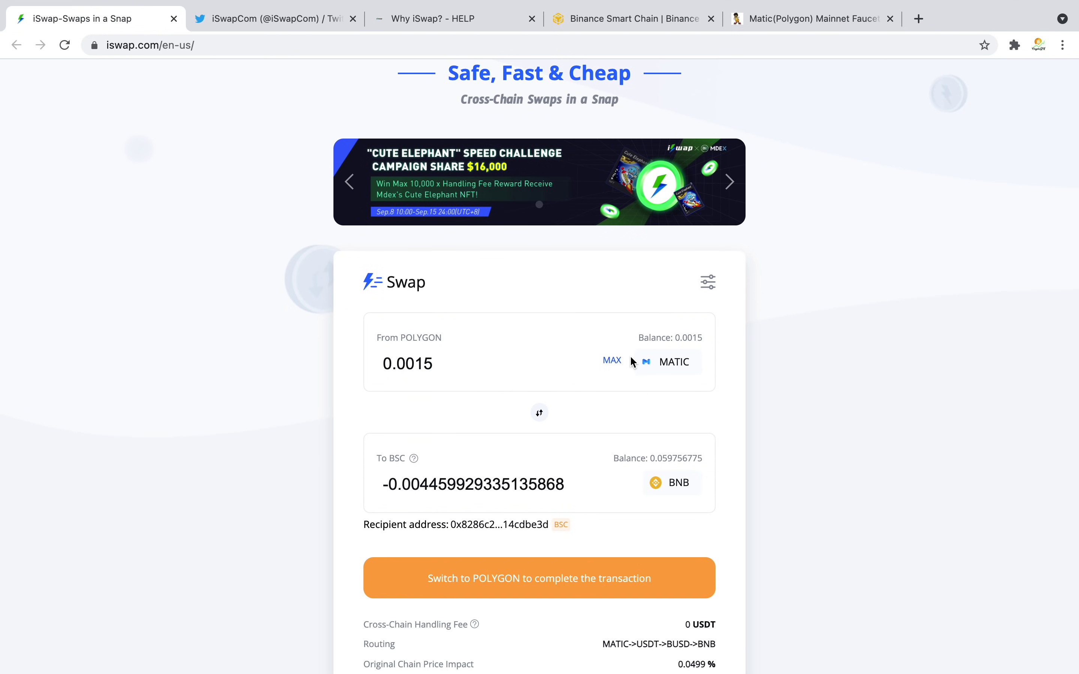
pyautogui.scroll(-1, 729, 436)
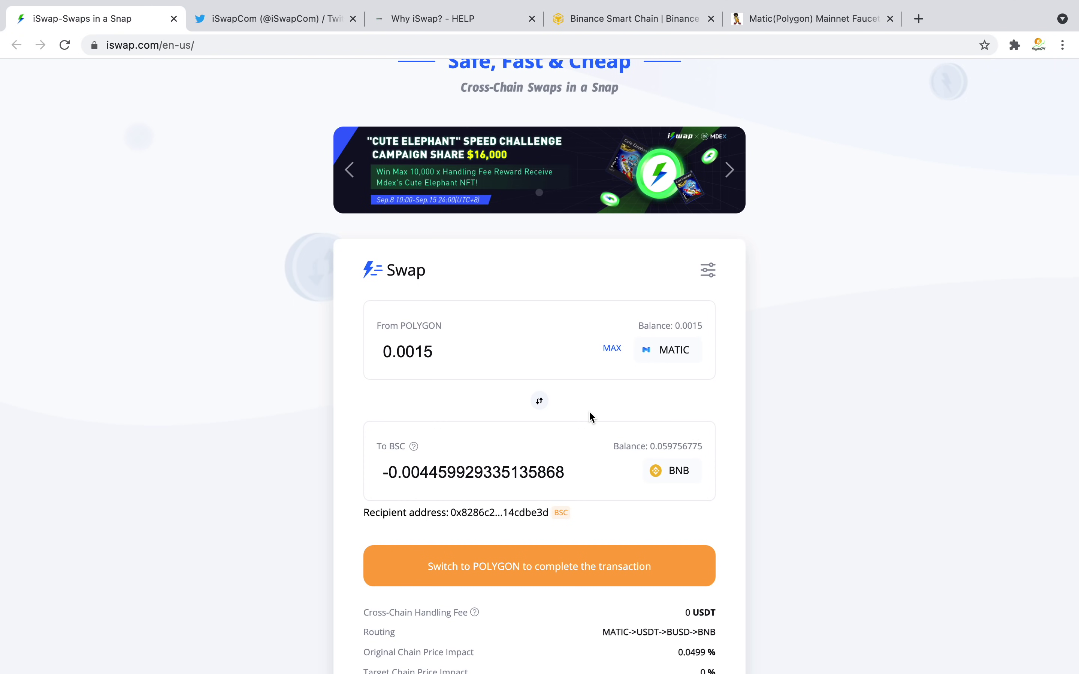
pyautogui.click(609, 353)
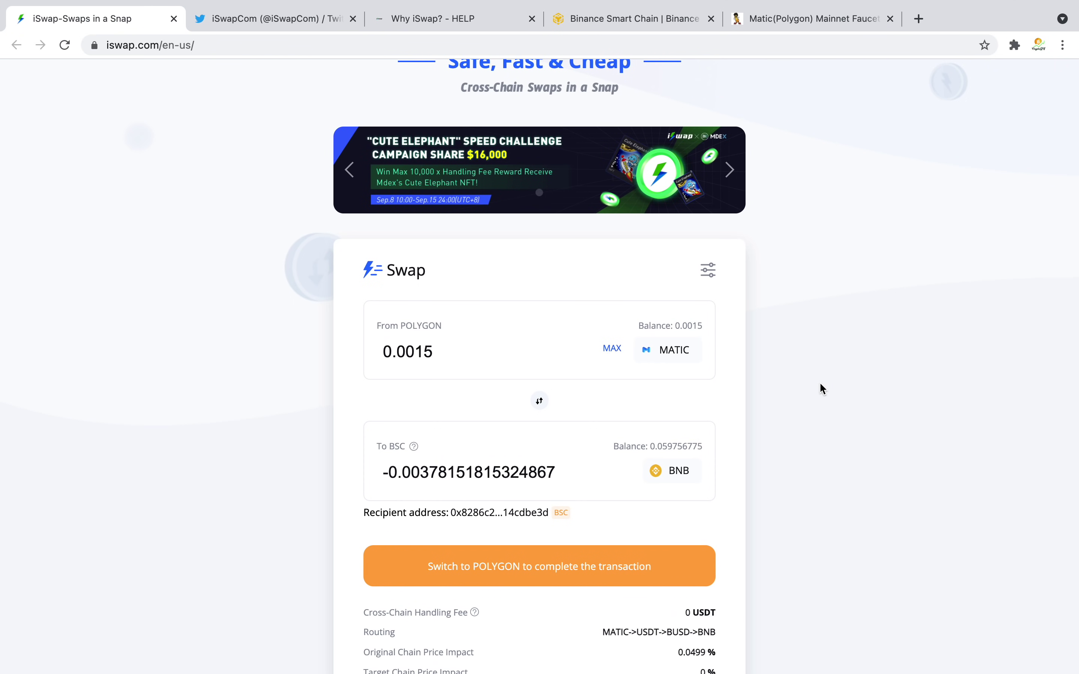
# Switch the MetaMask wallet from Smart Chain to the matic network, look at its assets and activity, and close it
pyautogui.click(1015, 44)
pyautogui.click(928, 154)
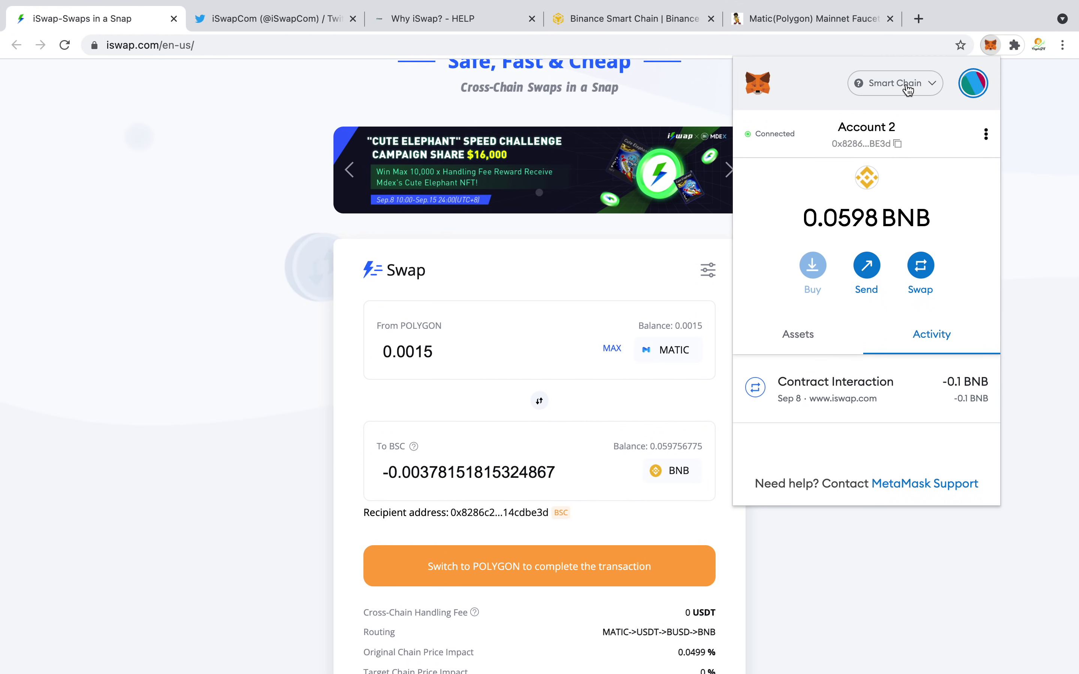
pyautogui.click(907, 89)
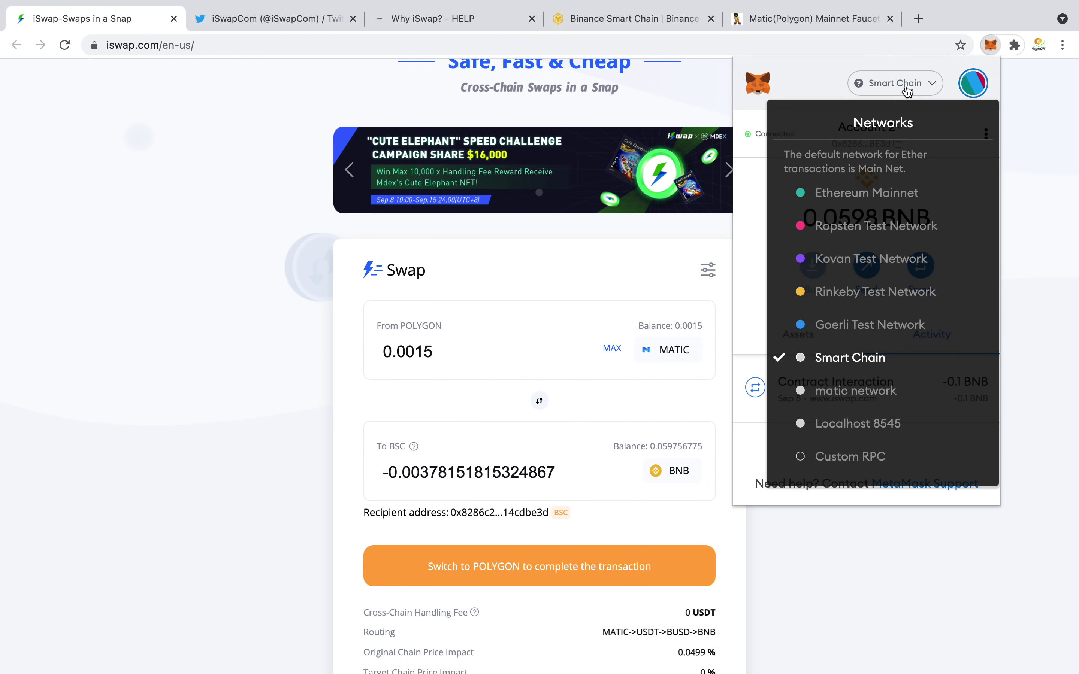
pyautogui.click(887, 396)
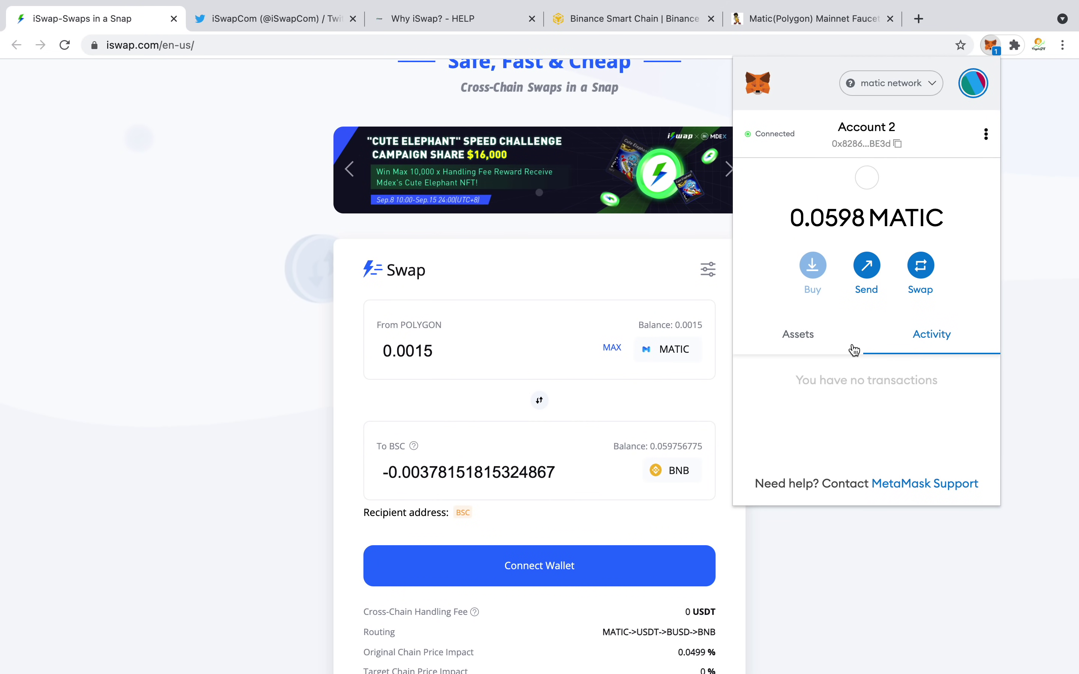
pyautogui.click(784, 338)
pyautogui.click(948, 343)
pyautogui.click(1019, 392)
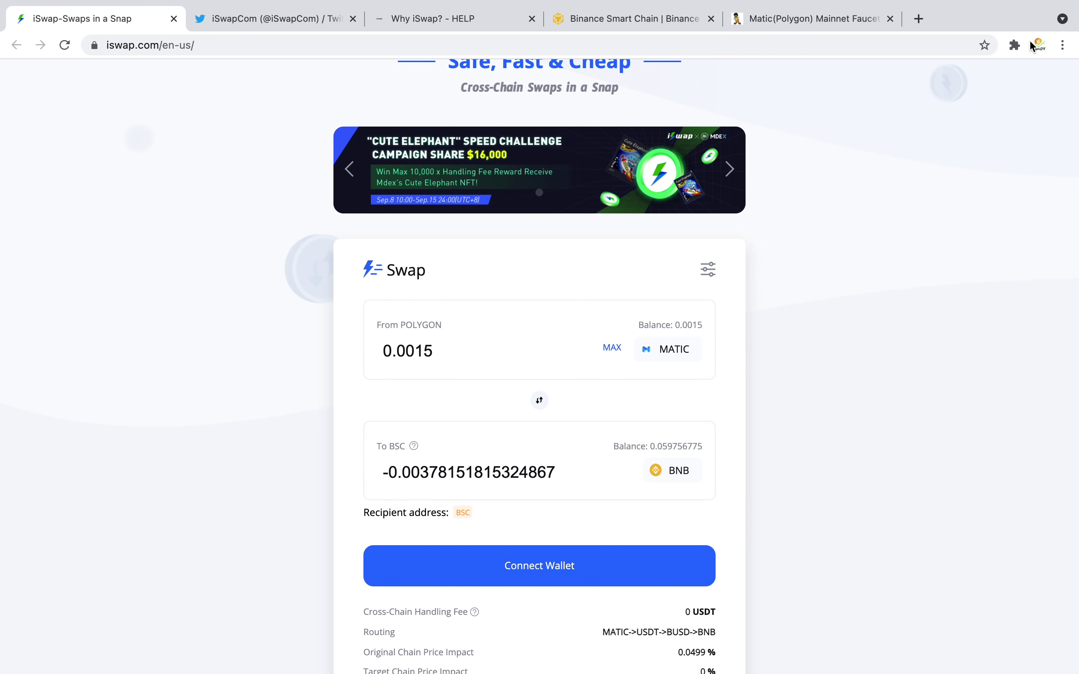
pyautogui.click(1015, 45)
pyautogui.click(927, 150)
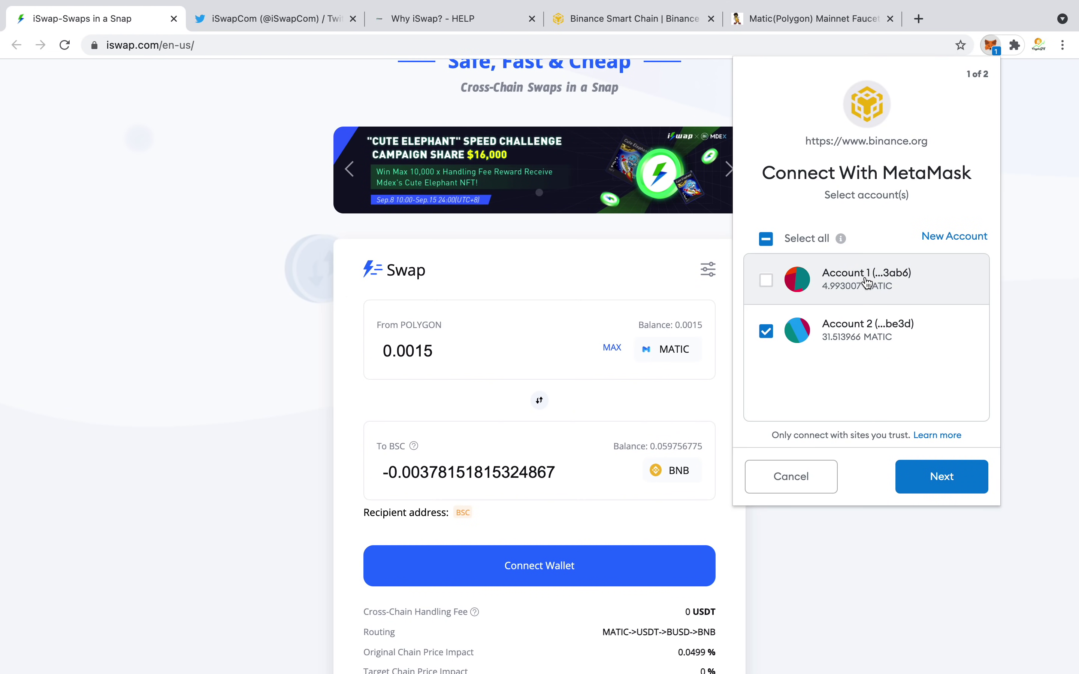
pyautogui.click(929, 489)
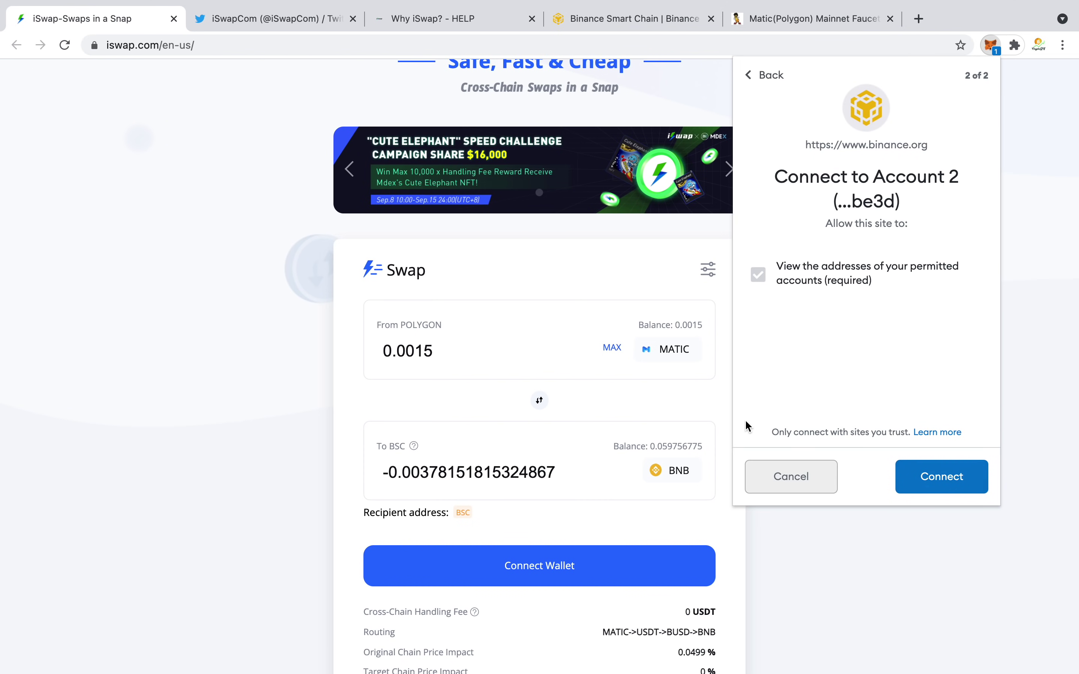
pyautogui.rightClick(948, 487)
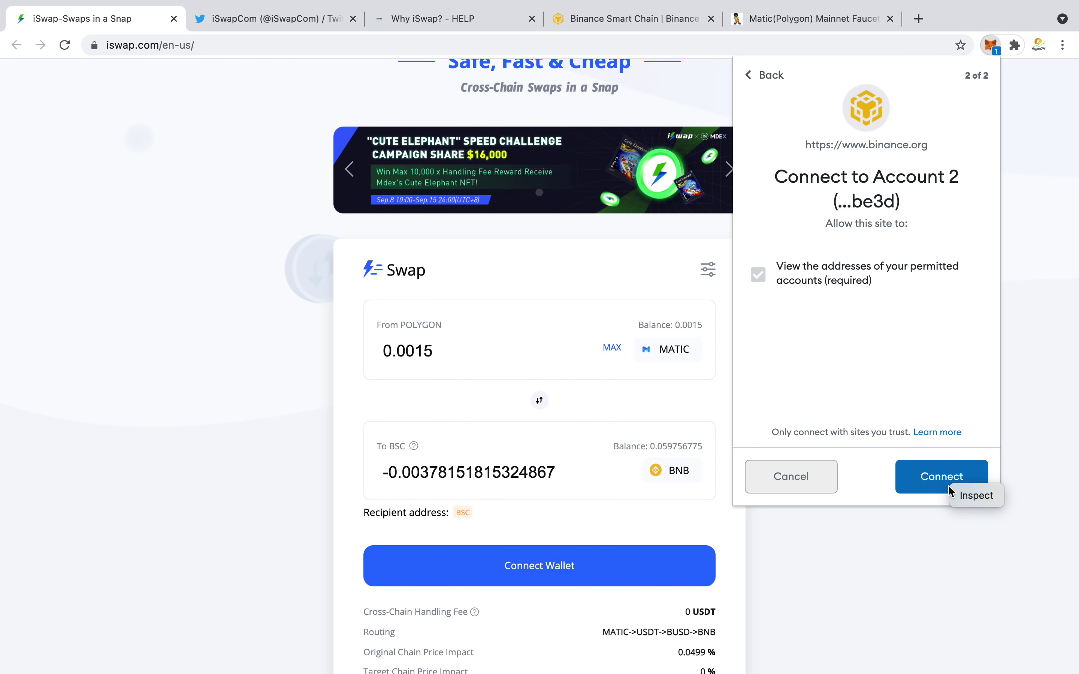
pyautogui.click(944, 485)
pyautogui.click(942, 484)
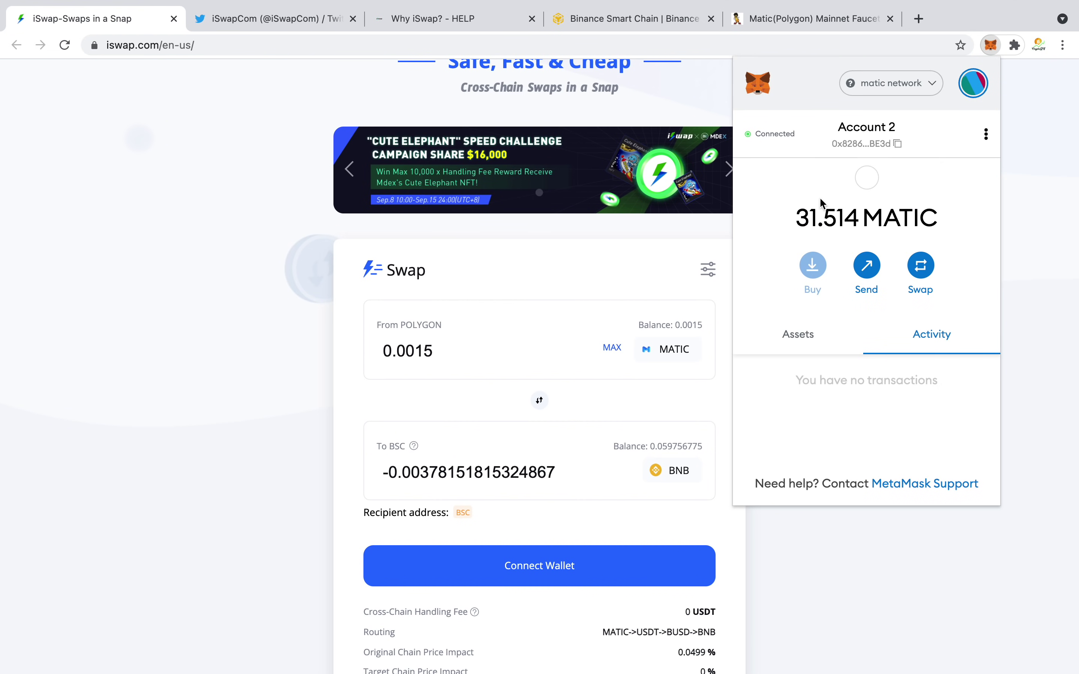
# Check the MATIC balance of Account 2 in the MetaMask wallet and close the wallet
pyautogui.moveTo(798, 223); pyautogui.dragTo(908, 223)
pyautogui.click(908, 223)
pyautogui.click(663, 236)
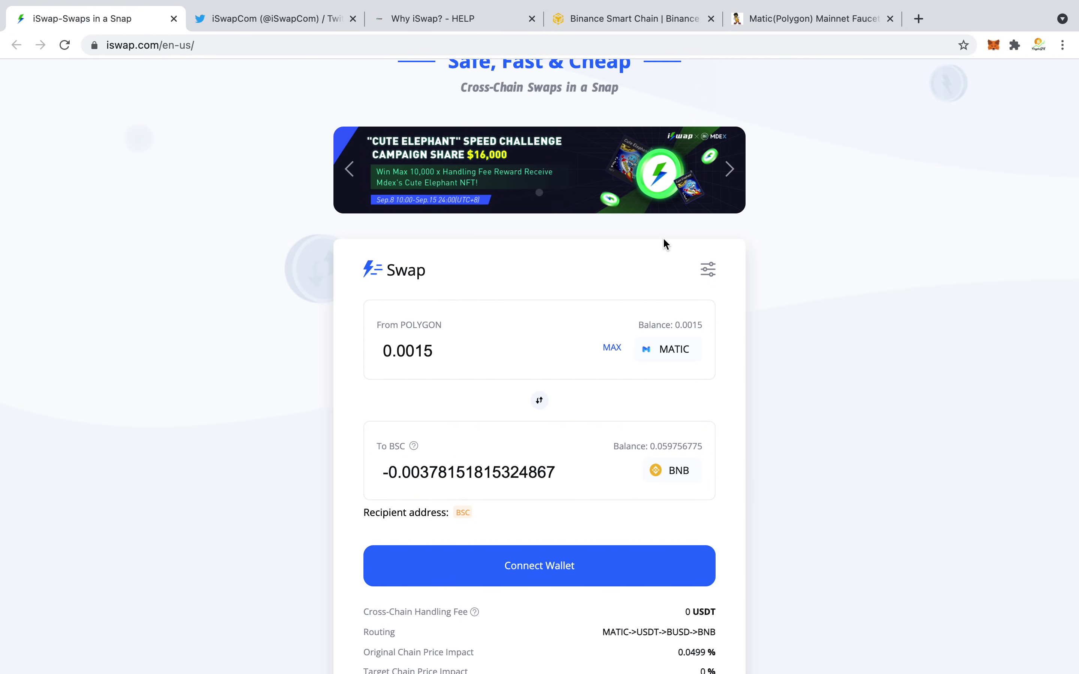
# Reconnect iSwap to the MetaMask wallet and reverse the swap direction twice so it goes from Polygon to BSC with a refreshed balance
pyautogui.click(611, 348)
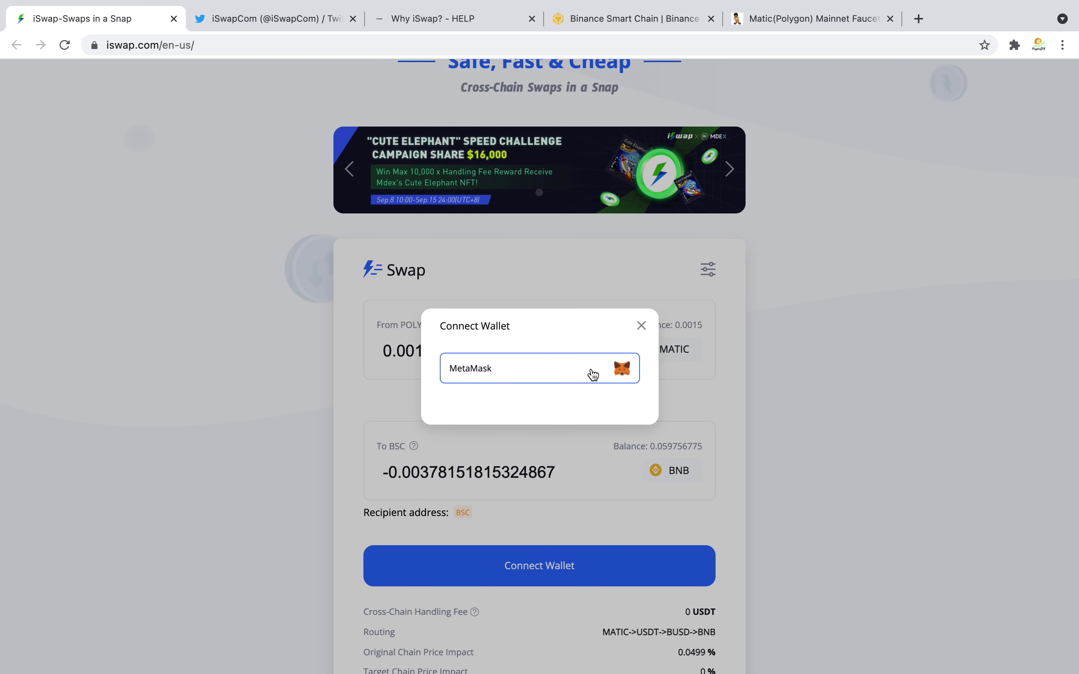
pyautogui.click(593, 375)
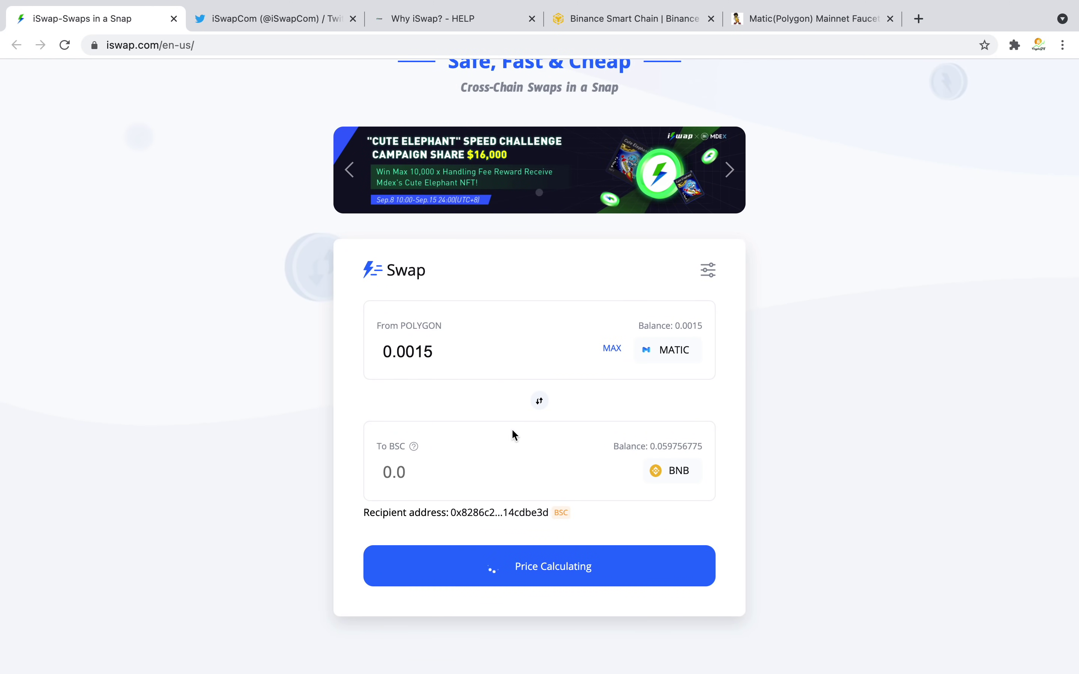
pyautogui.click(540, 403)
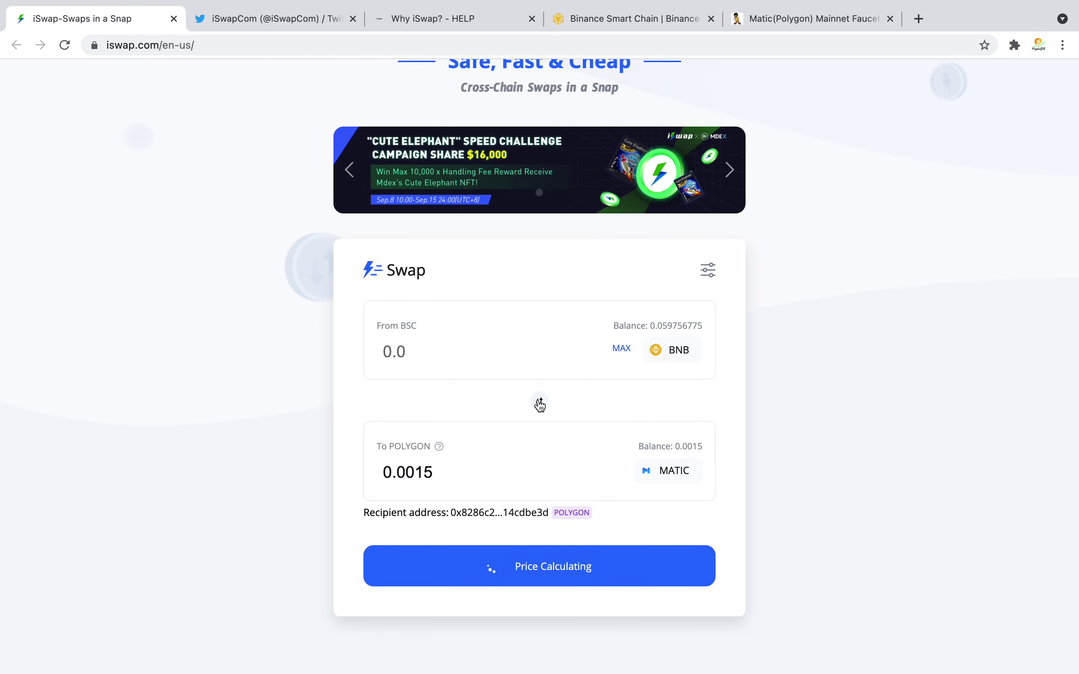
pyautogui.click(540, 403)
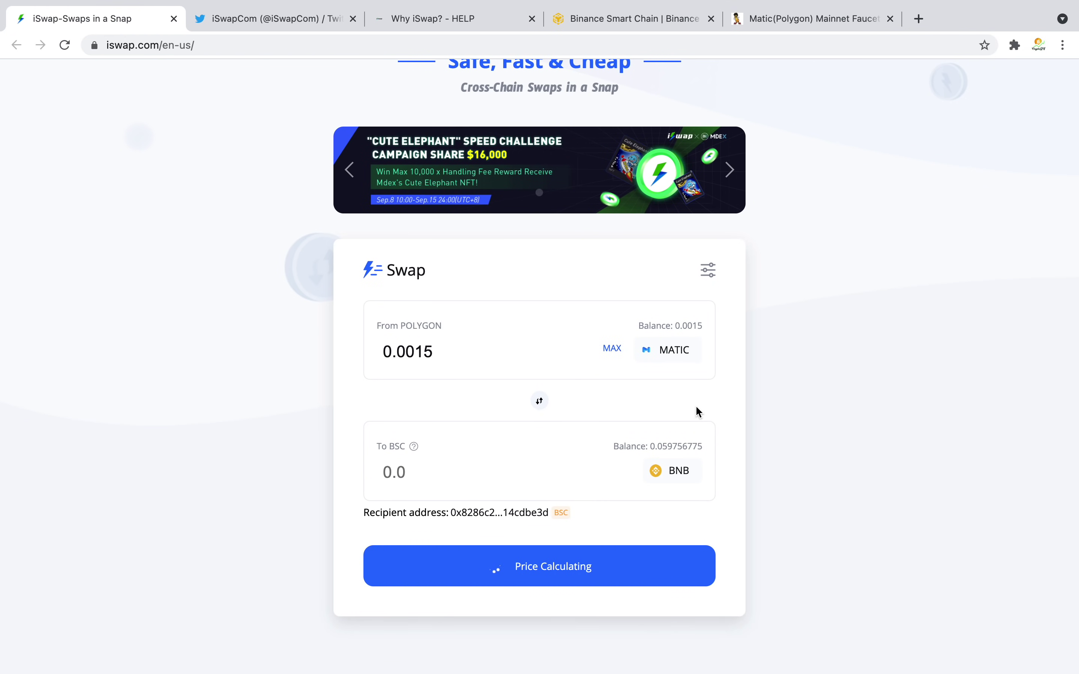
pyautogui.click(1014, 44)
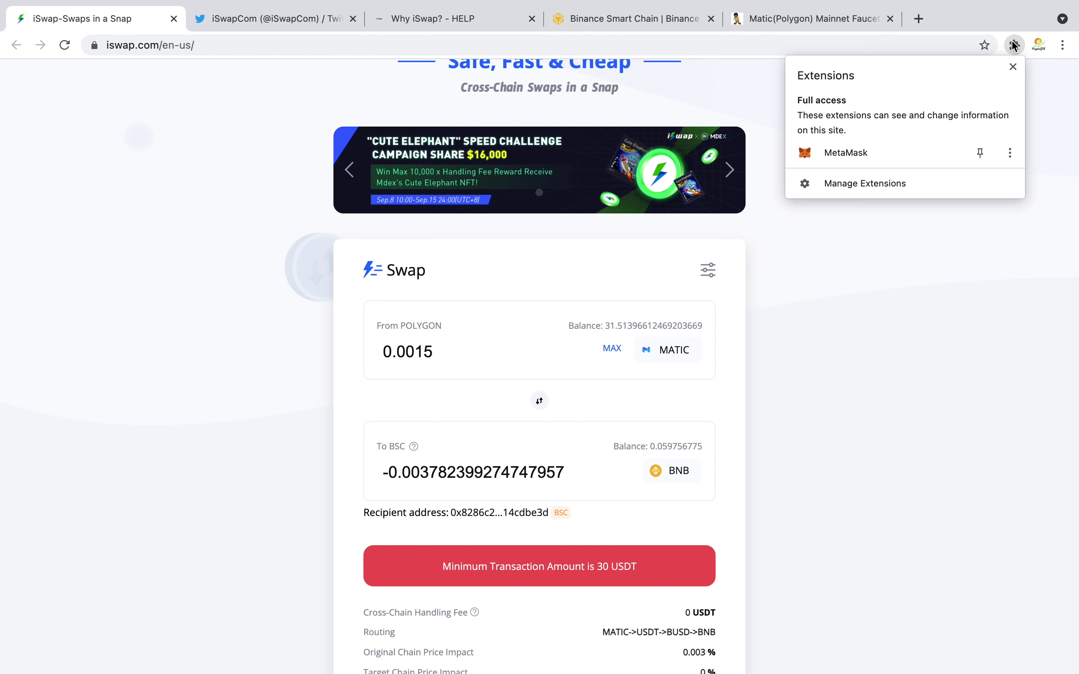
pyautogui.click(761, 415)
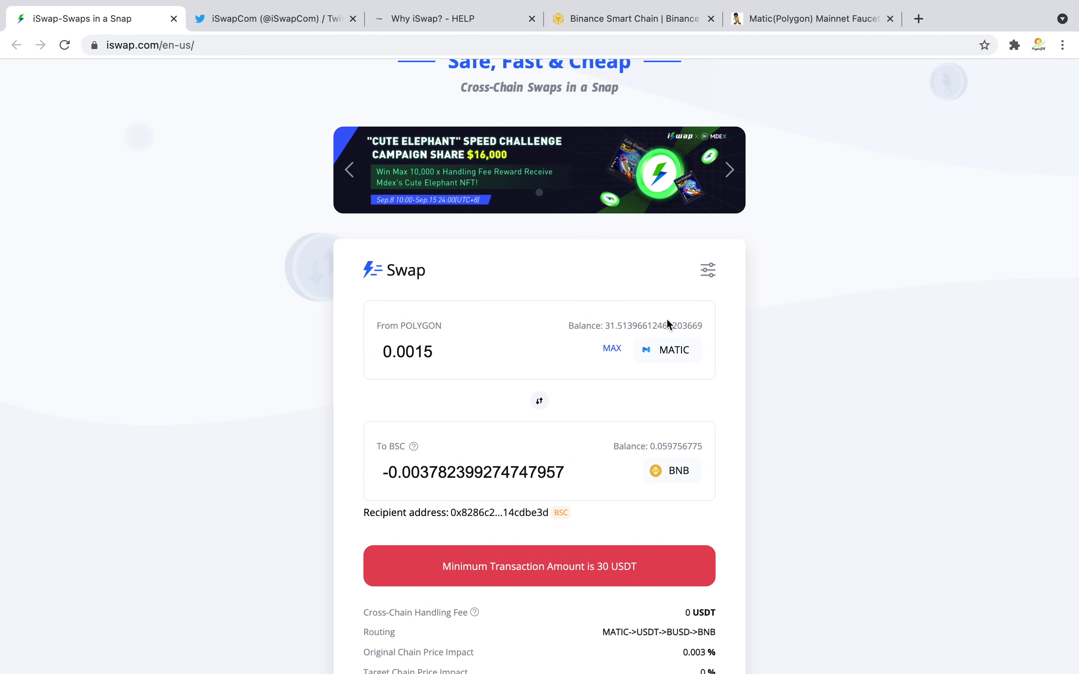
# Search the BSC token list for "bus" and choose BUSD as the destination token
pyautogui.click(670, 472)
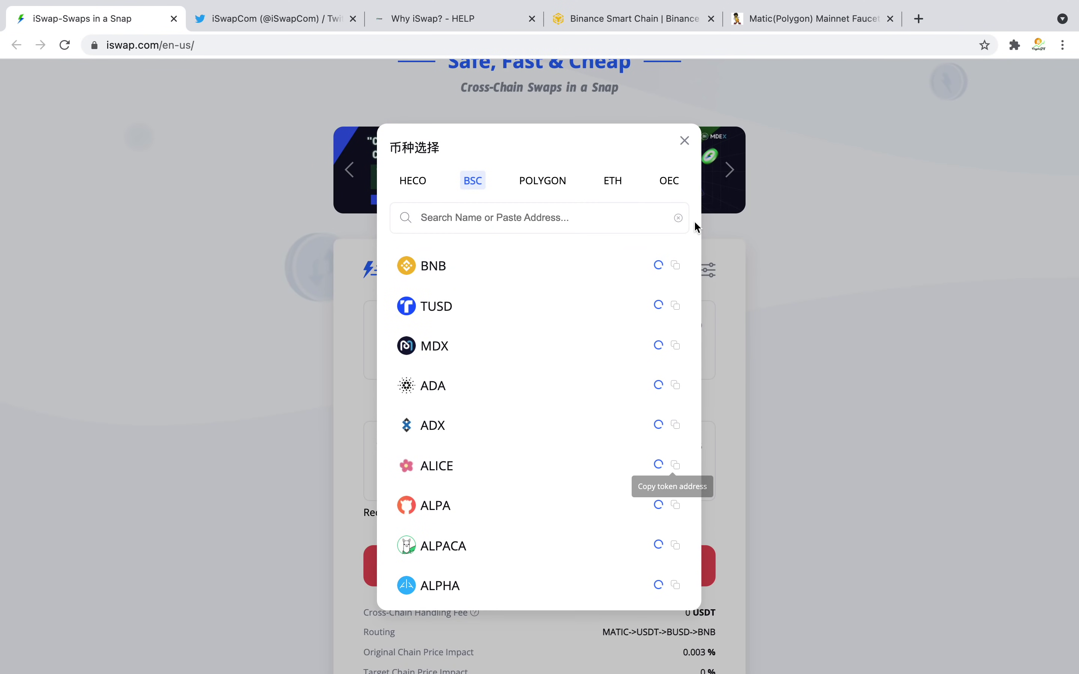
pyautogui.scroll(-2, 553, 312)
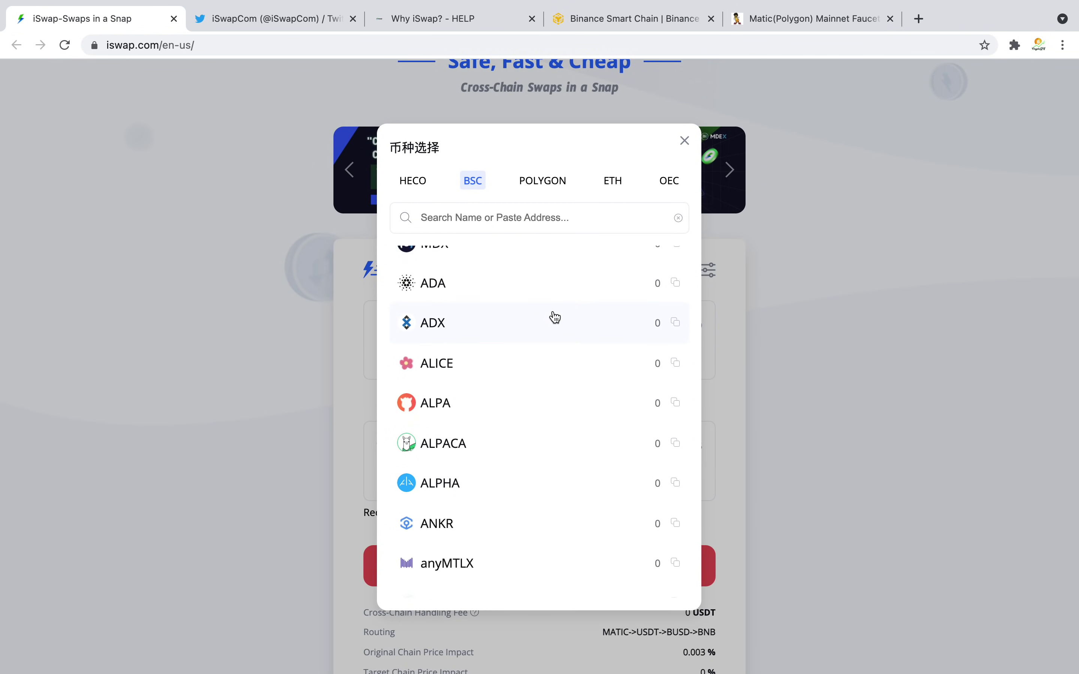
pyautogui.scroll(-10, 555, 318)
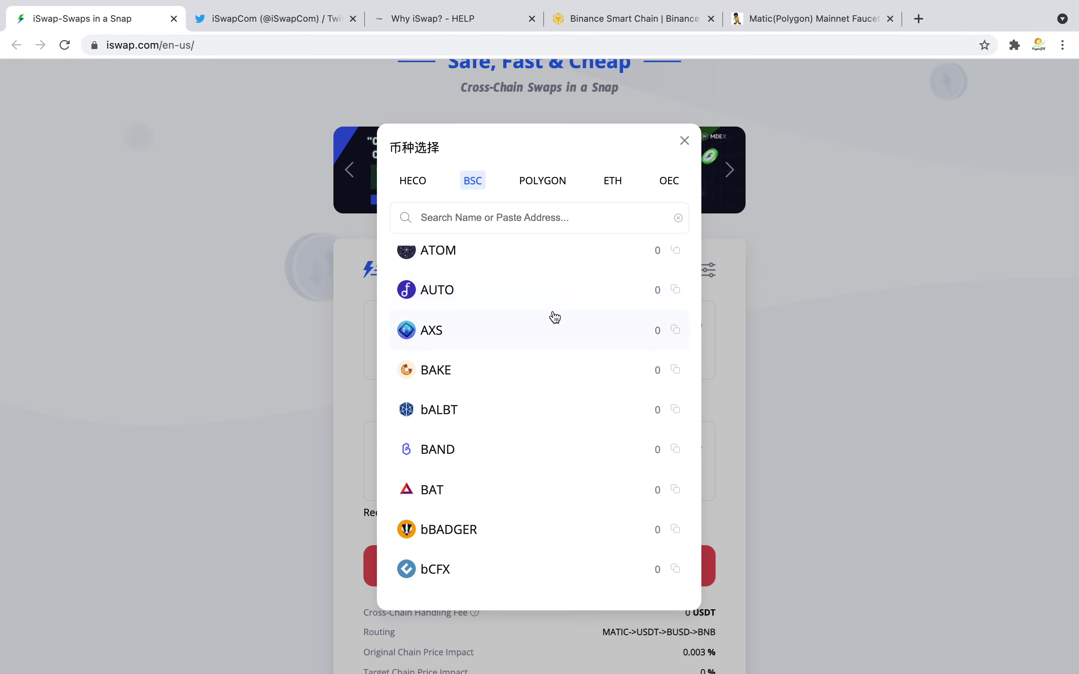
pyautogui.click(491, 218)
pyautogui.write('bus')
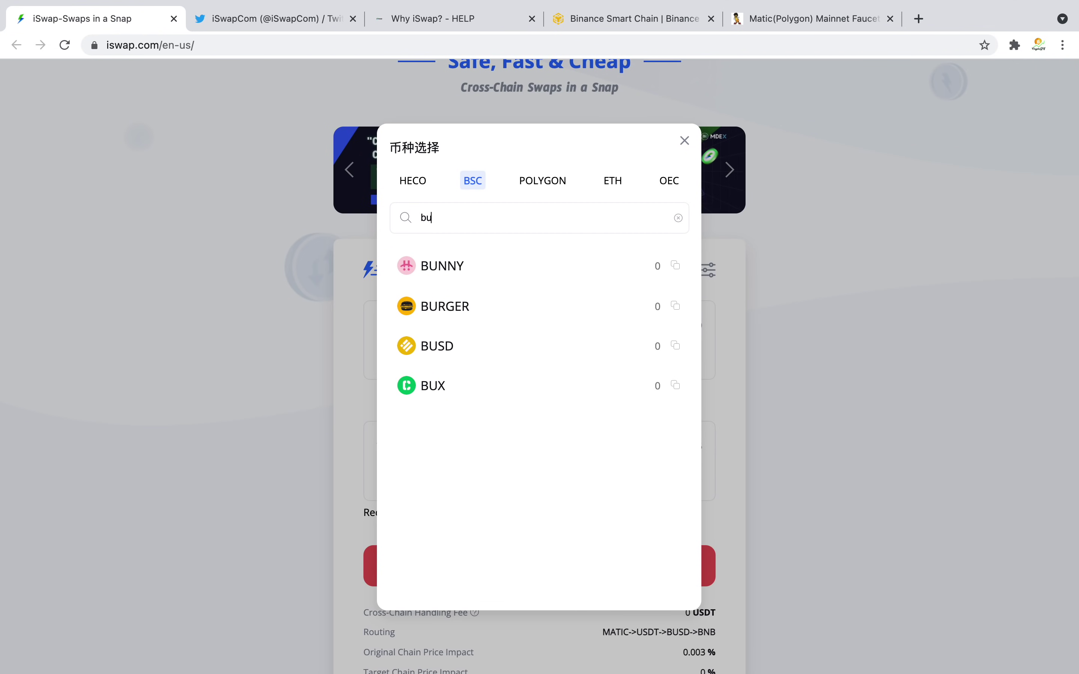
pyautogui.click(470, 276)
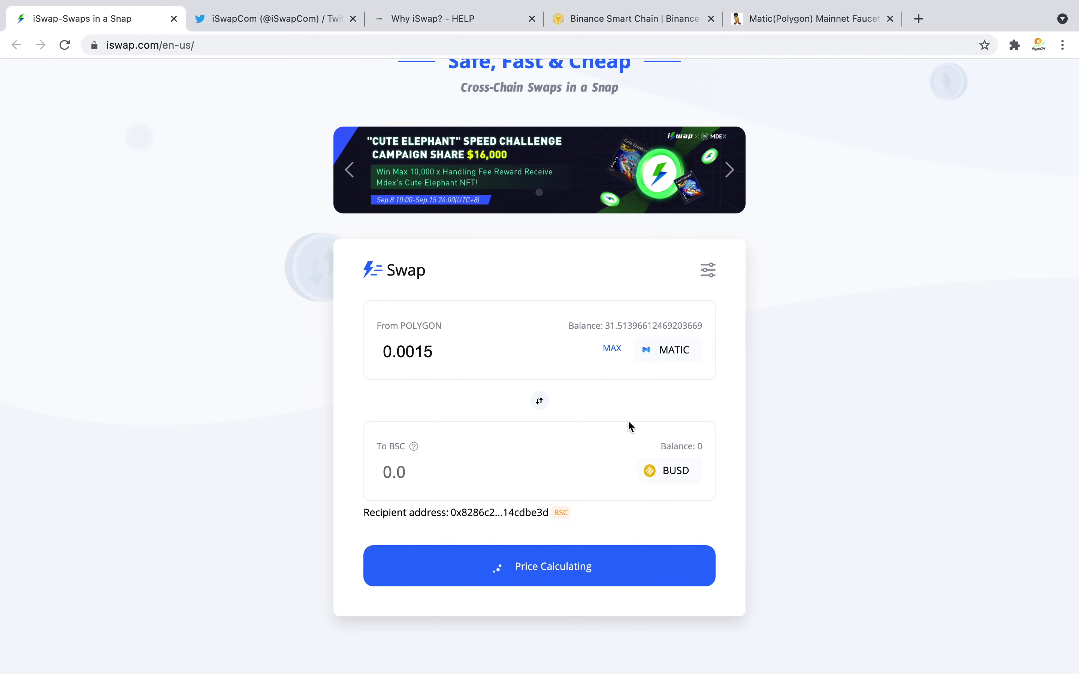
# Fill in the maximum MATIC balance, clear it and set the amount to swap from Polygon to 20 MATIC
pyautogui.click(613, 349)
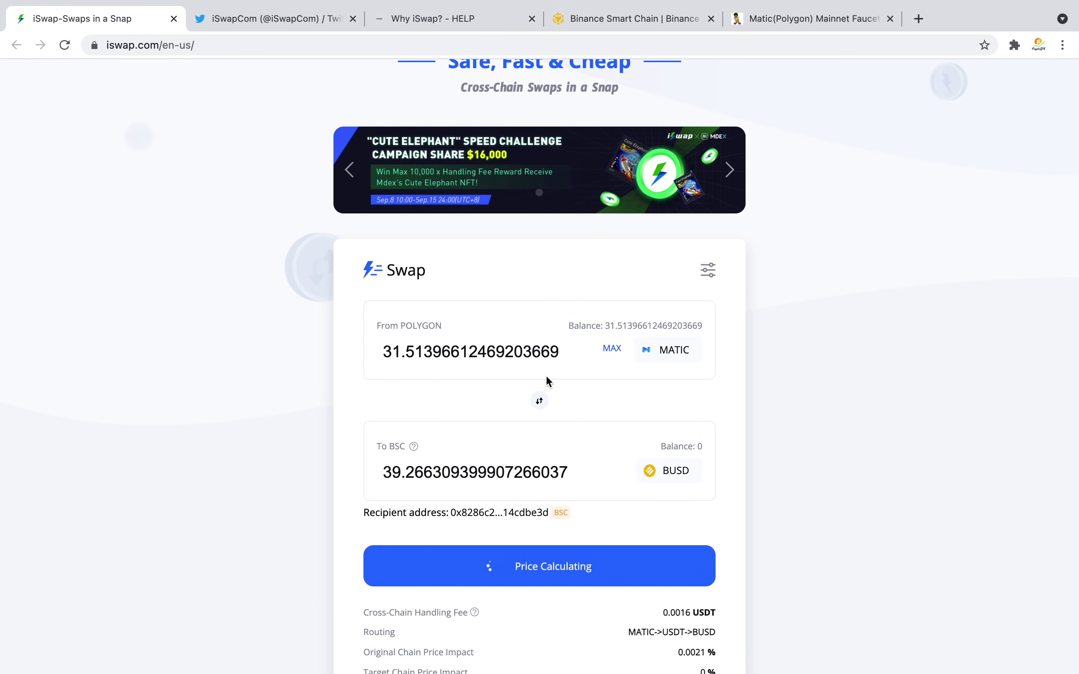
pyautogui.doubleClick(399, 352)
pyautogui.click(395, 350)
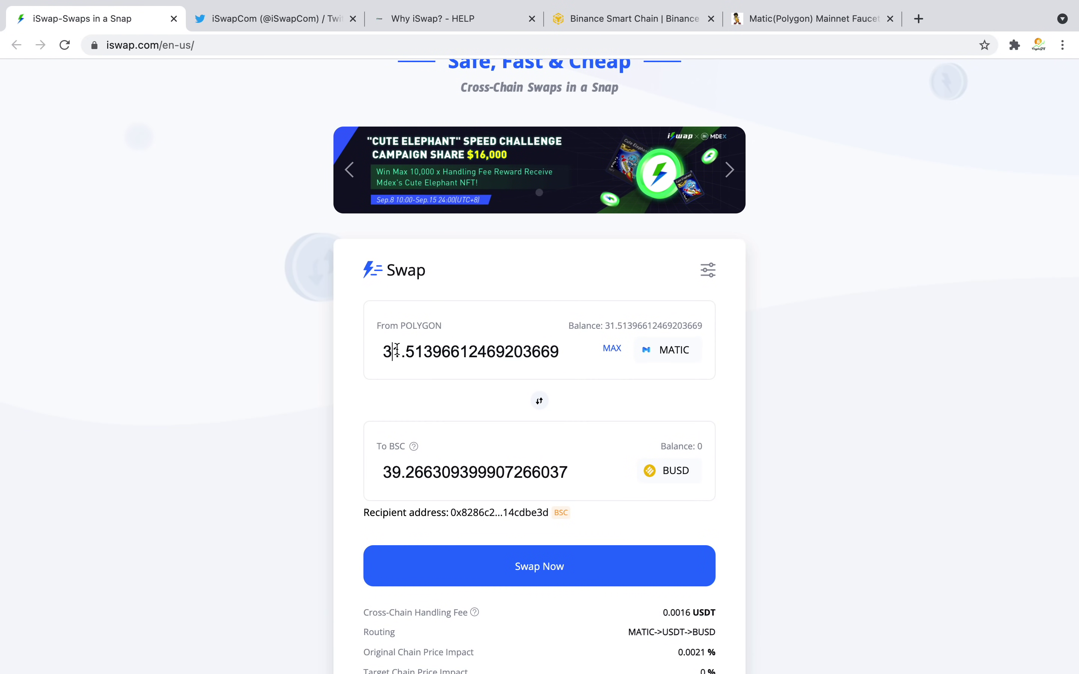
pyautogui.press('Delete')
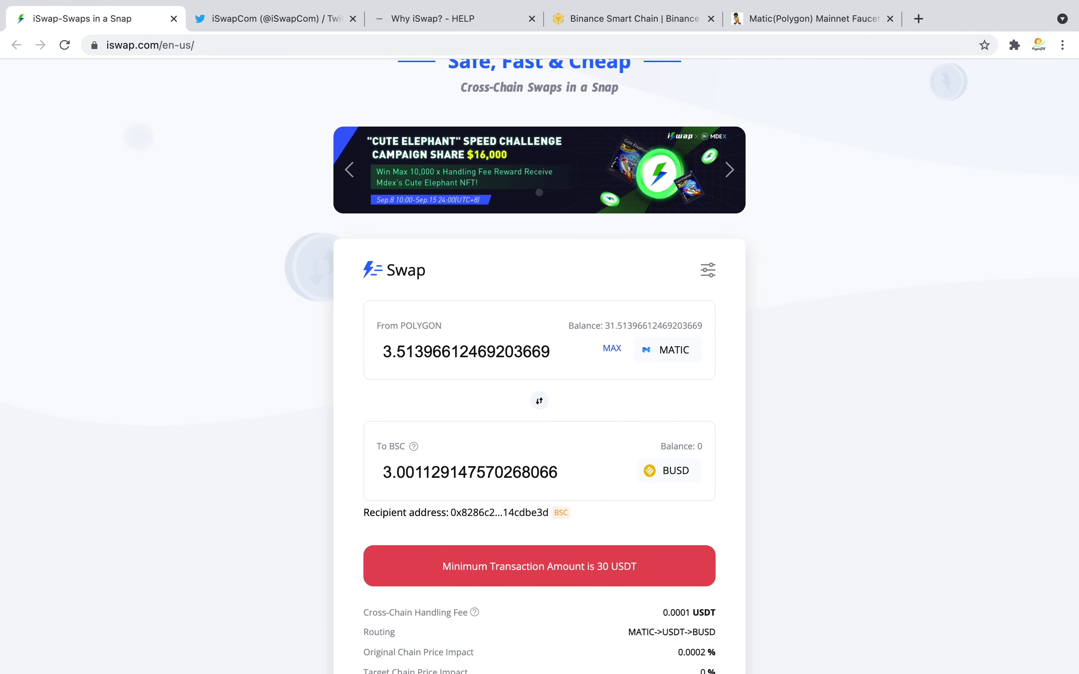
pyautogui.press('BackSpace')
pyautogui.press('BackSpace')
pyautogui.press('BackSpace')
pyautogui.press('BackSpace')
pyautogui.press('BackSpace')
pyautogui.press('BackSpace')
pyautogui.press('BackSpace')
pyautogui.press('BackSpace')
pyautogui.press('BackSpace')
pyautogui.press('BackSpace')
pyautogui.press('BackSpace')
pyautogui.press('BackSpace')
pyautogui.press('BackSpace')
pyautogui.press('BackSpace')
pyautogui.press('BackSpace')
pyautogui.press('BackSpace')
pyautogui.press('BackSpace')
pyautogui.press('BackSpace')
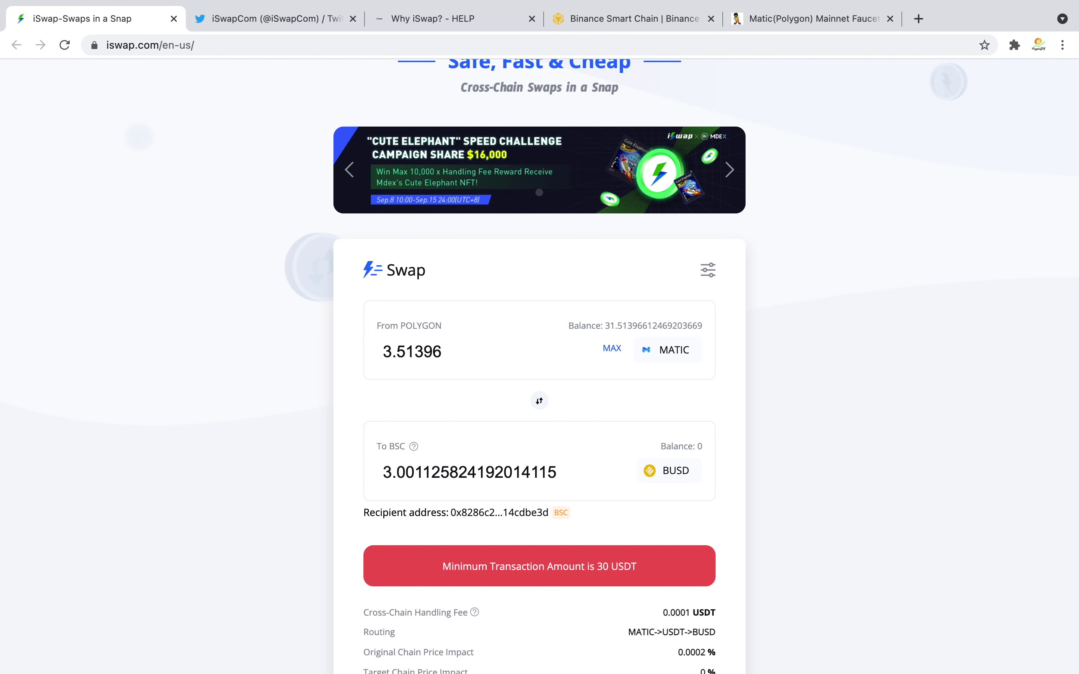
pyautogui.press('BackSpace')
pyautogui.write('2')
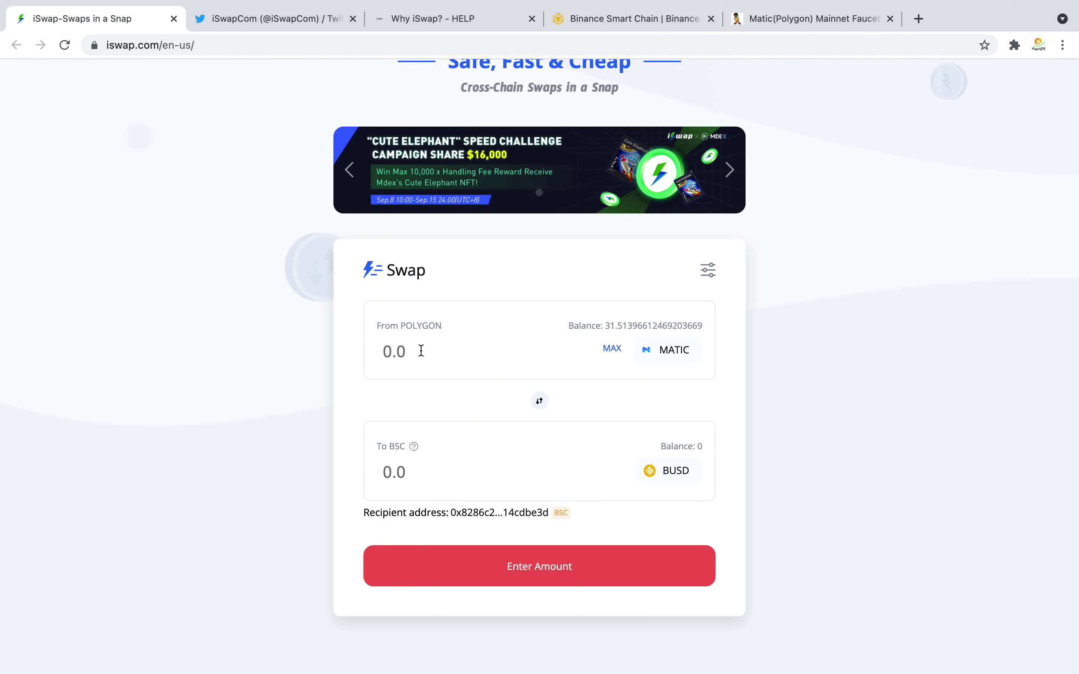
pyautogui.write('20')
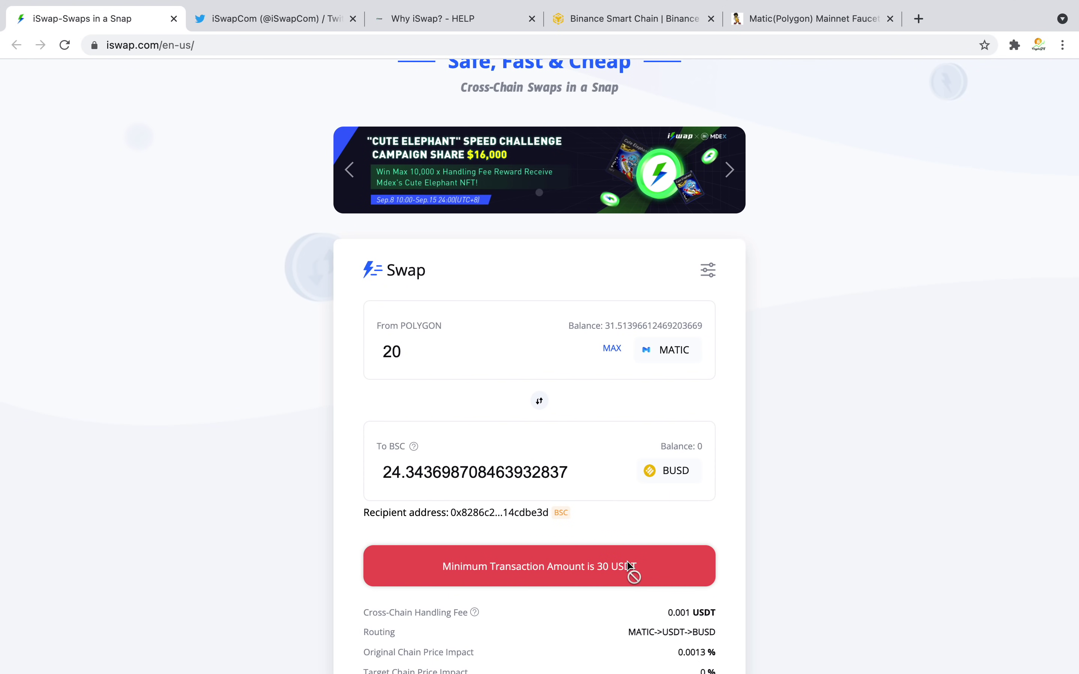
# Try 32 MATIC as the amount to swap from Polygon
pyautogui.press('BackSpace')
pyautogui.press('BackSpace')
pyautogui.write('32')
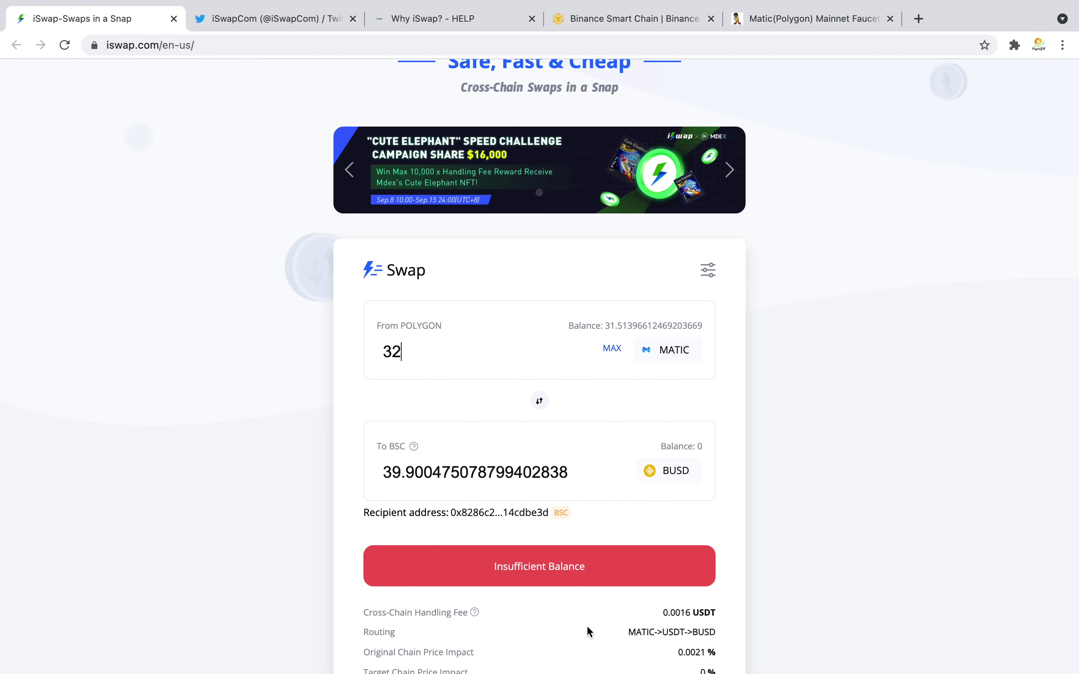
# Fill in the maximum MATIC balance and reduce the amount to 31.31396612469203669 to leave some for gas
pyautogui.click(613, 350)
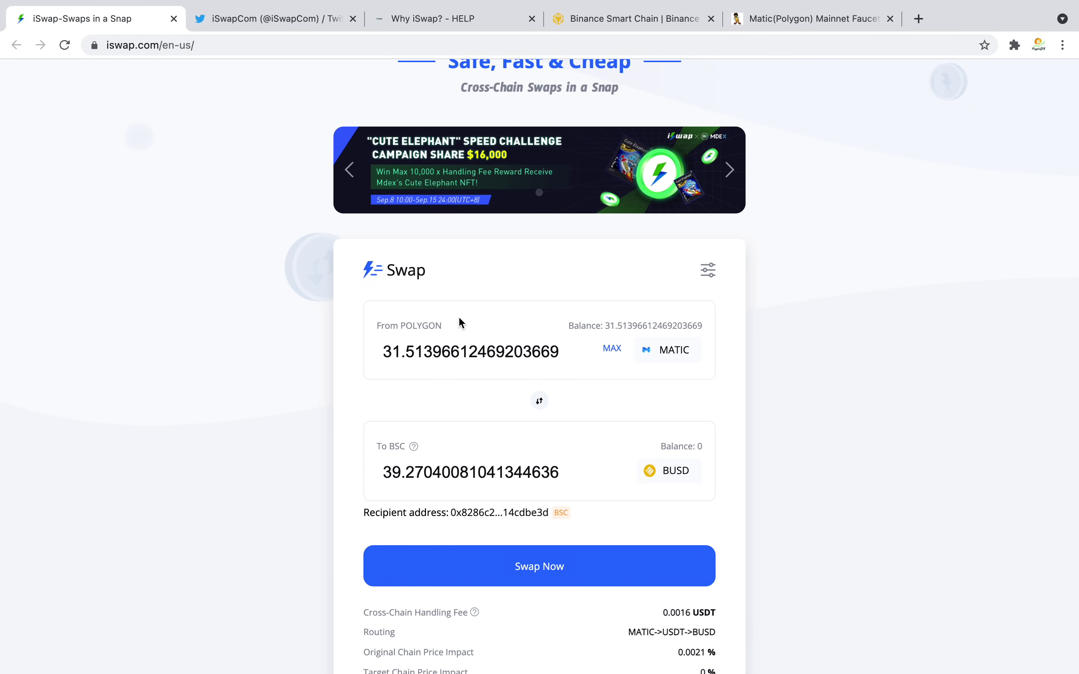
pyautogui.doubleClick(418, 352)
pyautogui.click(419, 352)
pyautogui.press('BackSpace')
pyautogui.write('3')
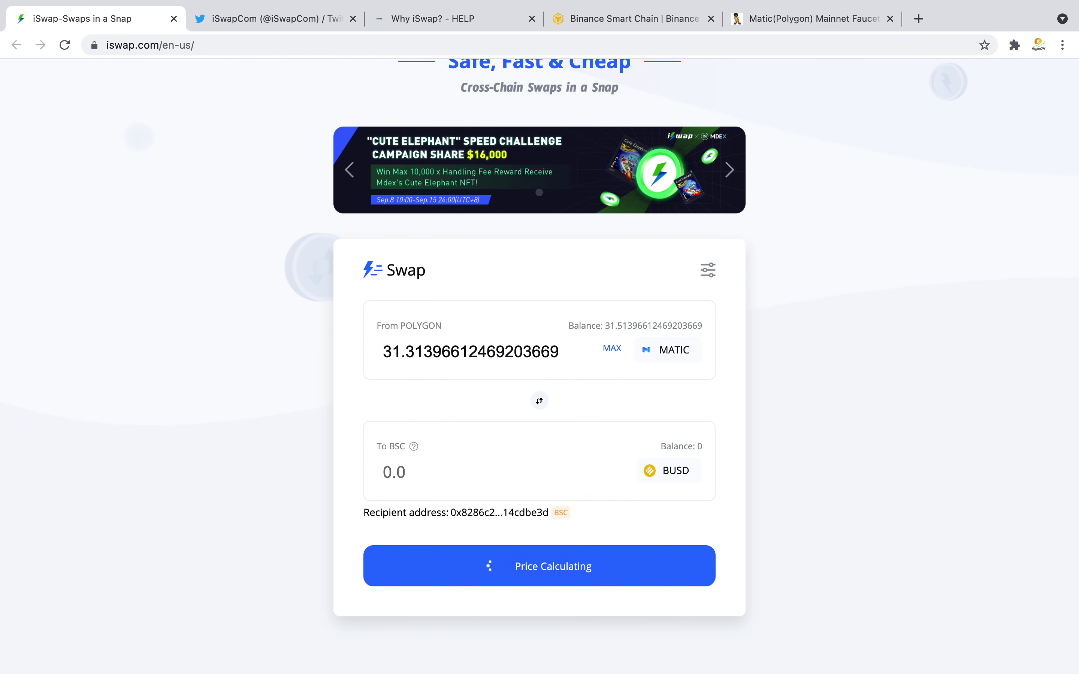
# Submit the MATIC to BUSD swap, approve the transaction in MetaMask and close the swap details
pyautogui.click(540, 570)
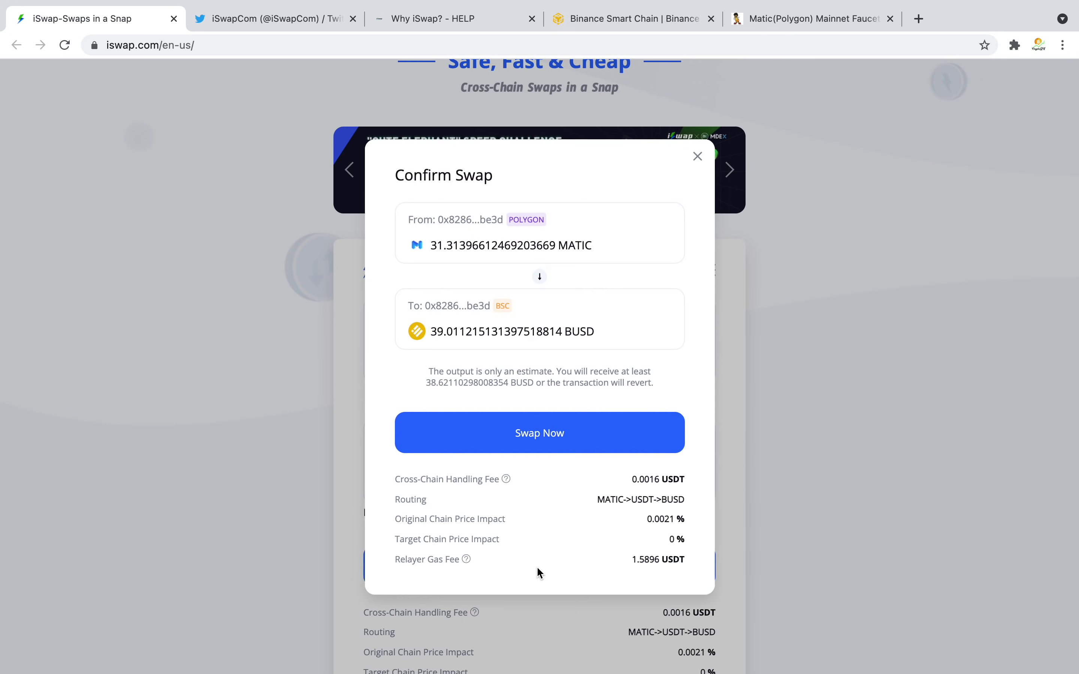
pyautogui.click(524, 424)
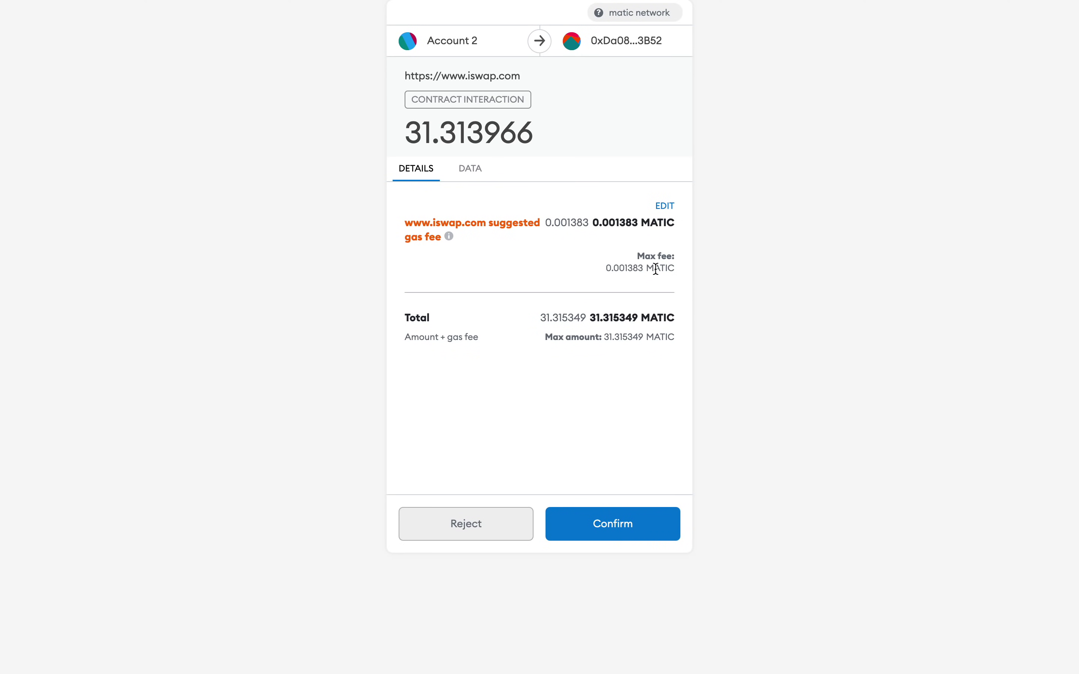
pyautogui.click(620, 528)
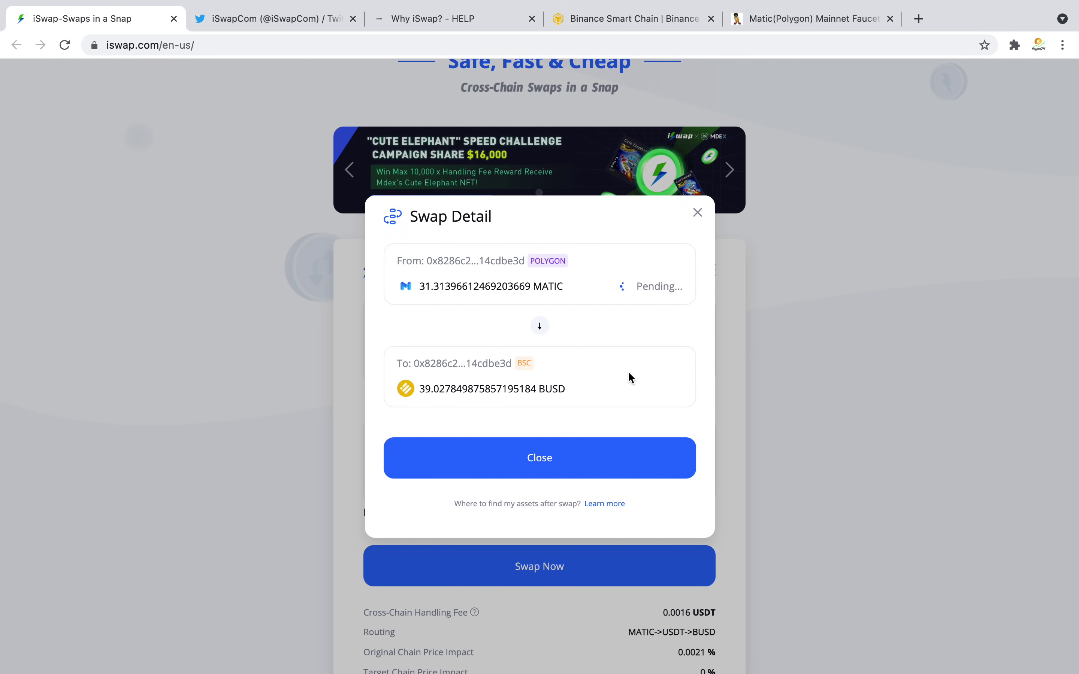
pyautogui.click(615, 456)
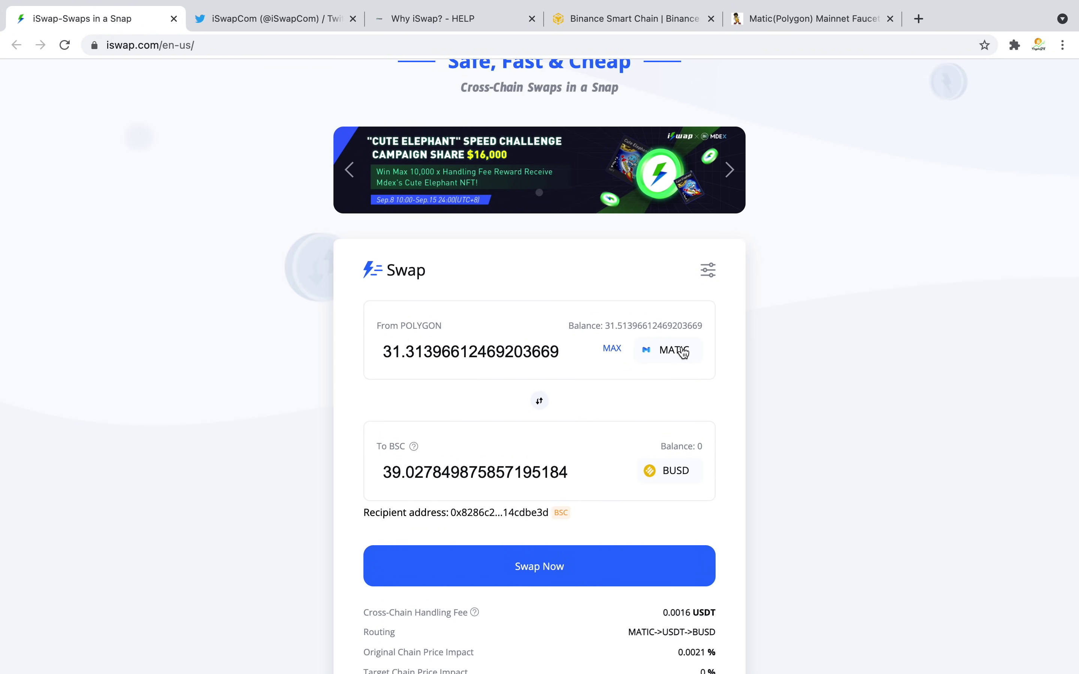
# Check which source networks the Binance Bridge page offers for USDT without changing the selection
pyautogui.scroll(2, 822, 230)
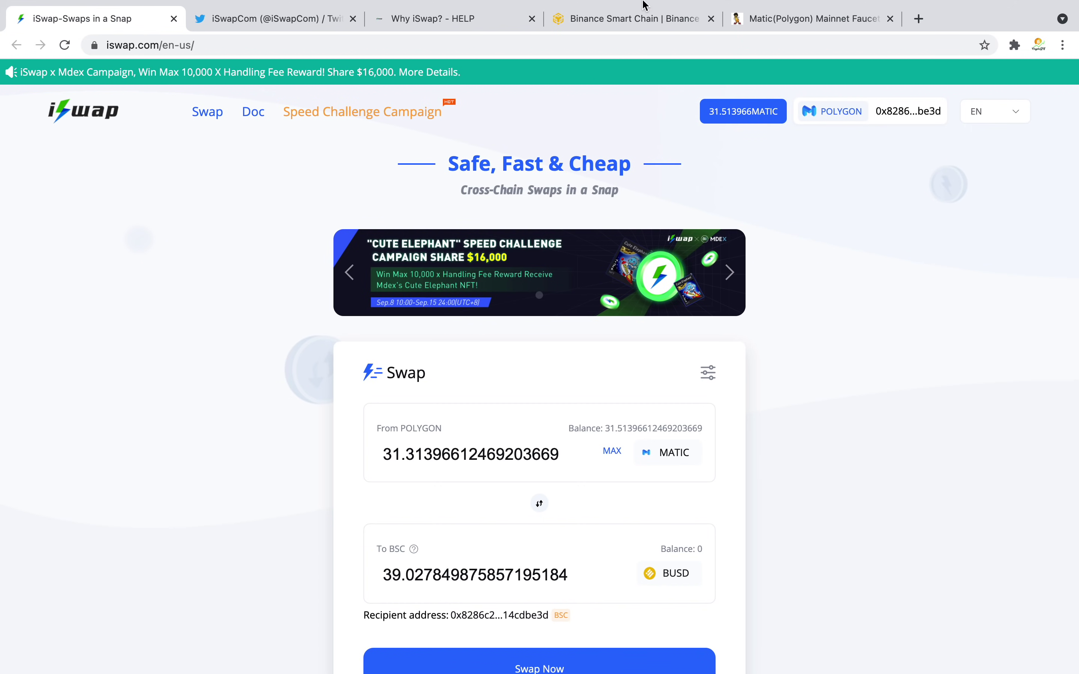
pyautogui.click(649, 20)
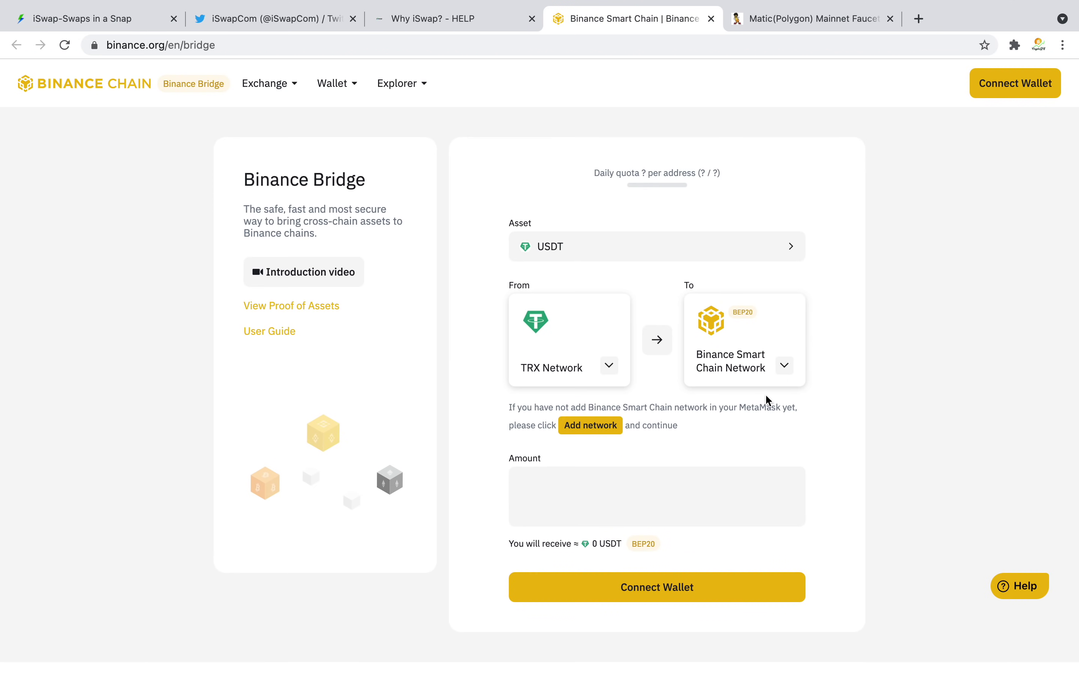
pyautogui.click(610, 367)
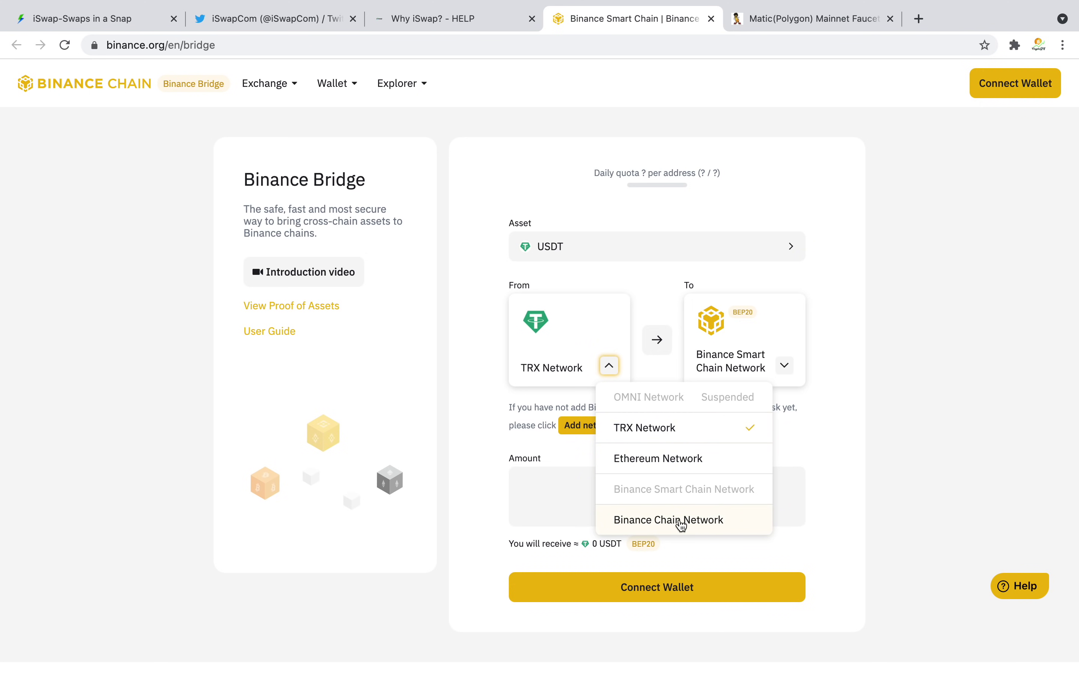
pyautogui.click(855, 231)
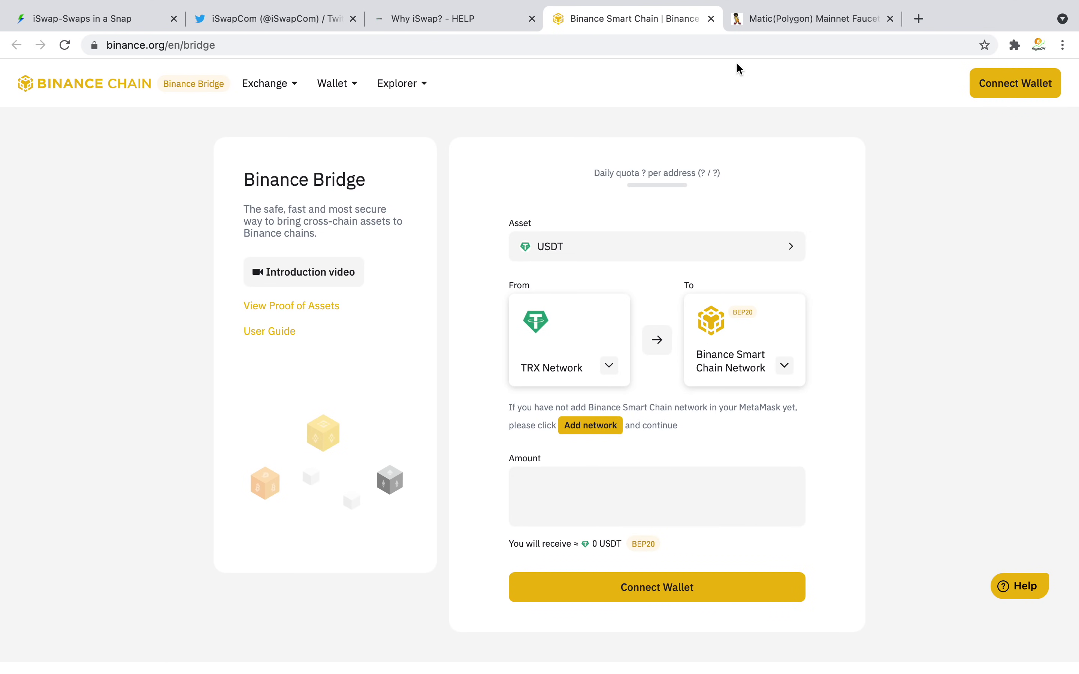
# Review the Polygon faucet, the iSwap help page and the other reference pages, and return to the iSwap swap page
pyautogui.click(818, 27)
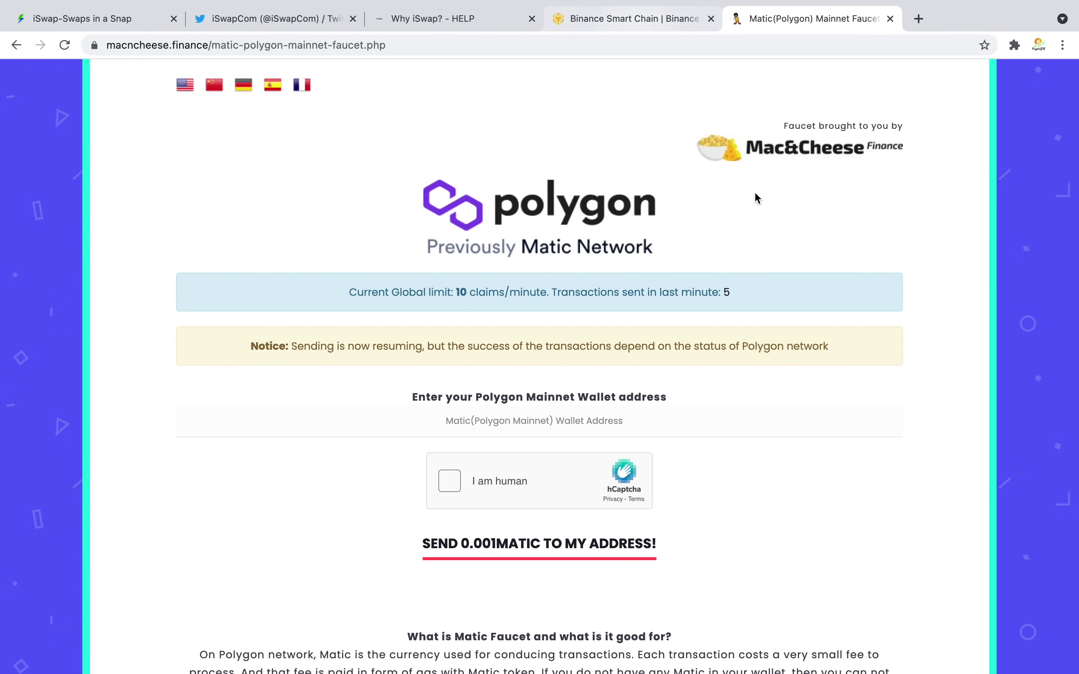
pyautogui.click(464, 18)
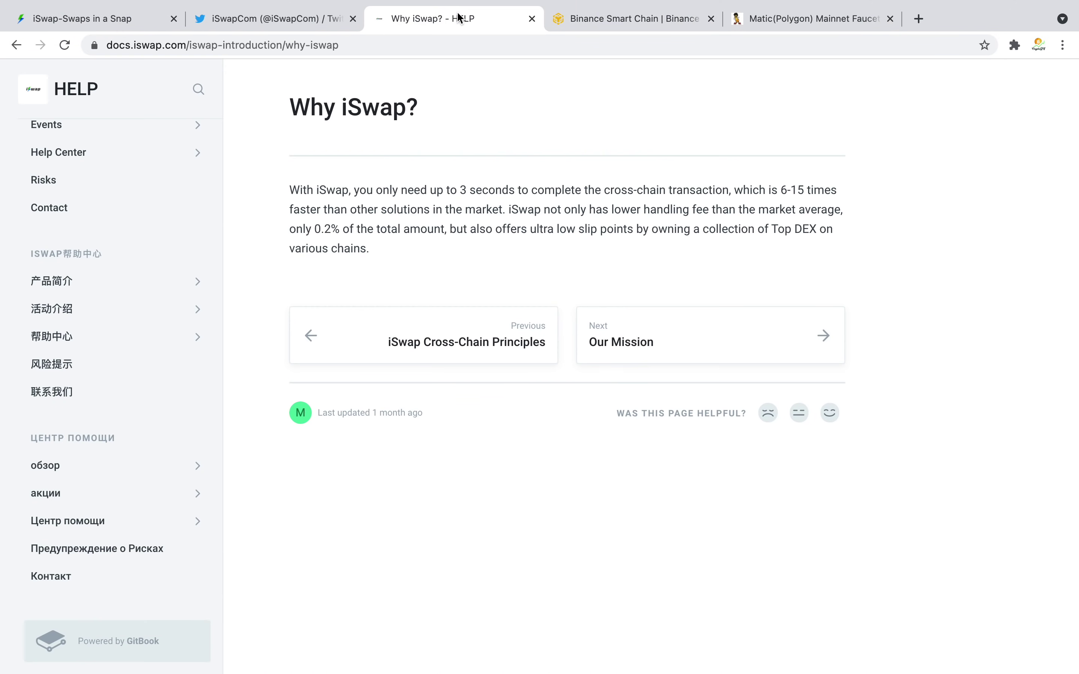
pyautogui.click(310, 19)
pyautogui.click(133, 19)
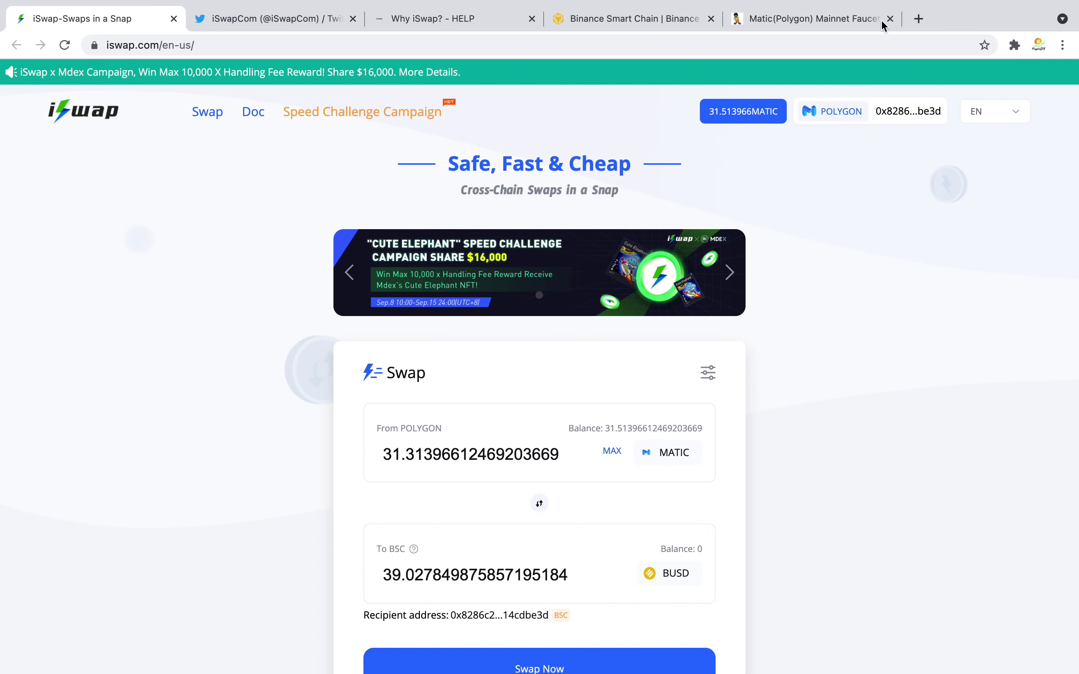
pyautogui.click(852, 19)
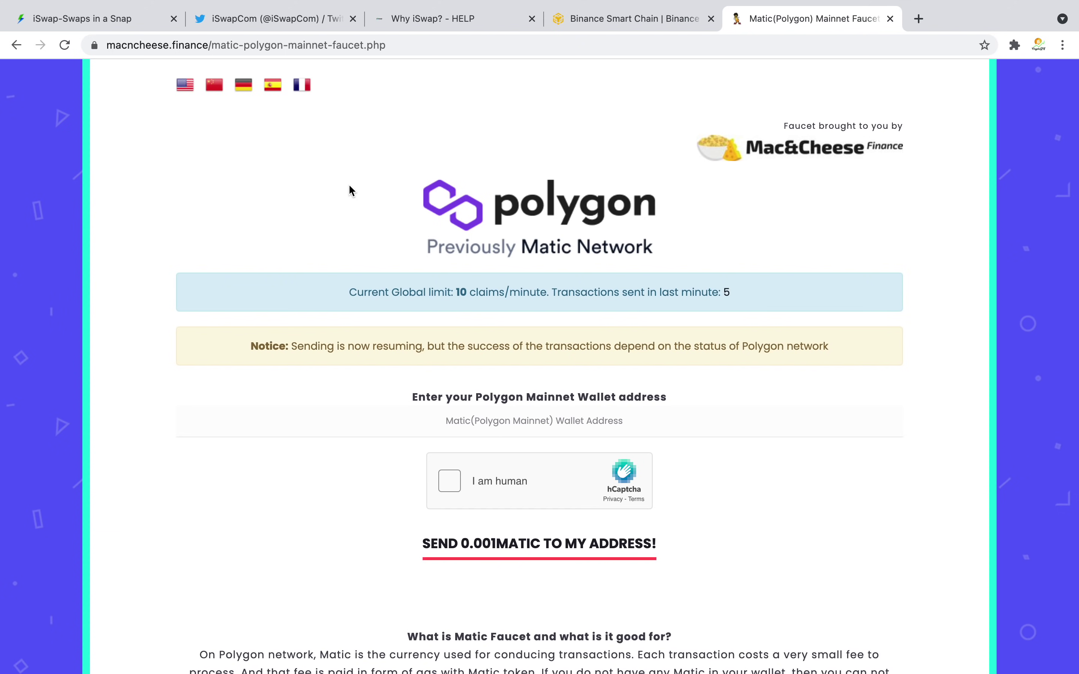
pyautogui.scroll(-3, 589, 247)
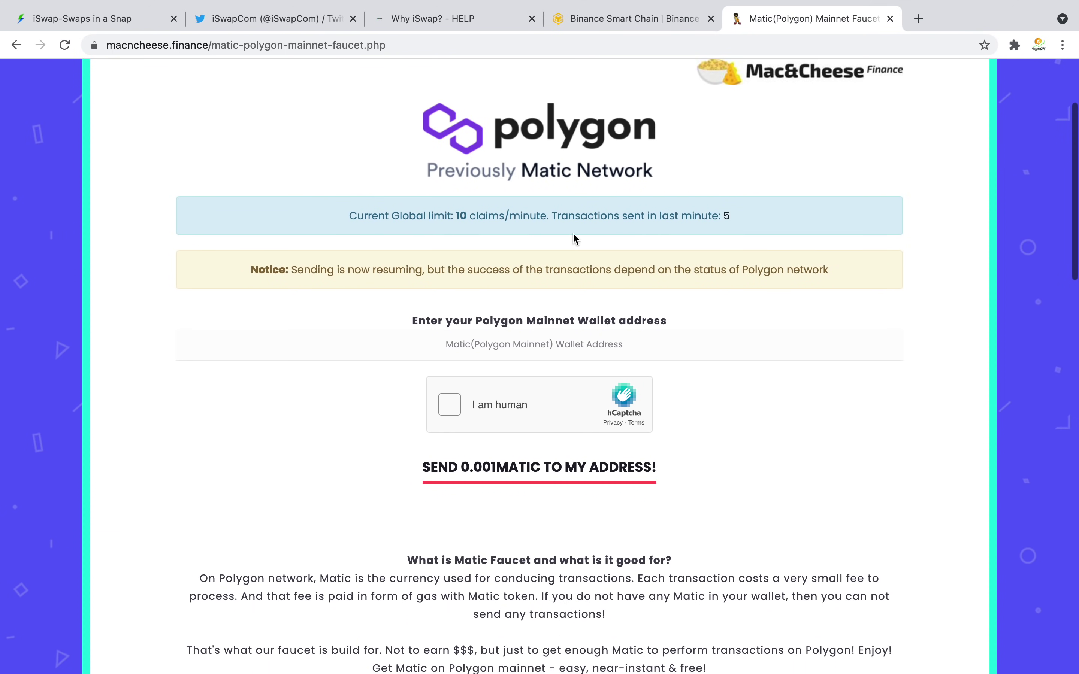
pyautogui.click(627, 28)
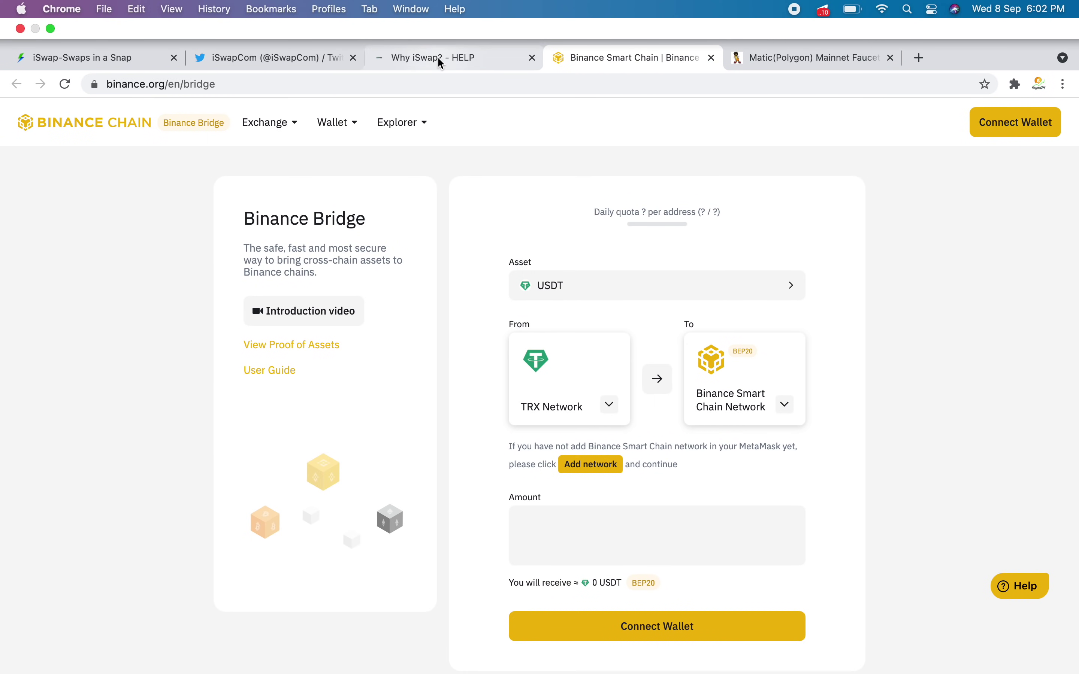
pyautogui.click(277, 66)
pyautogui.click(141, 59)
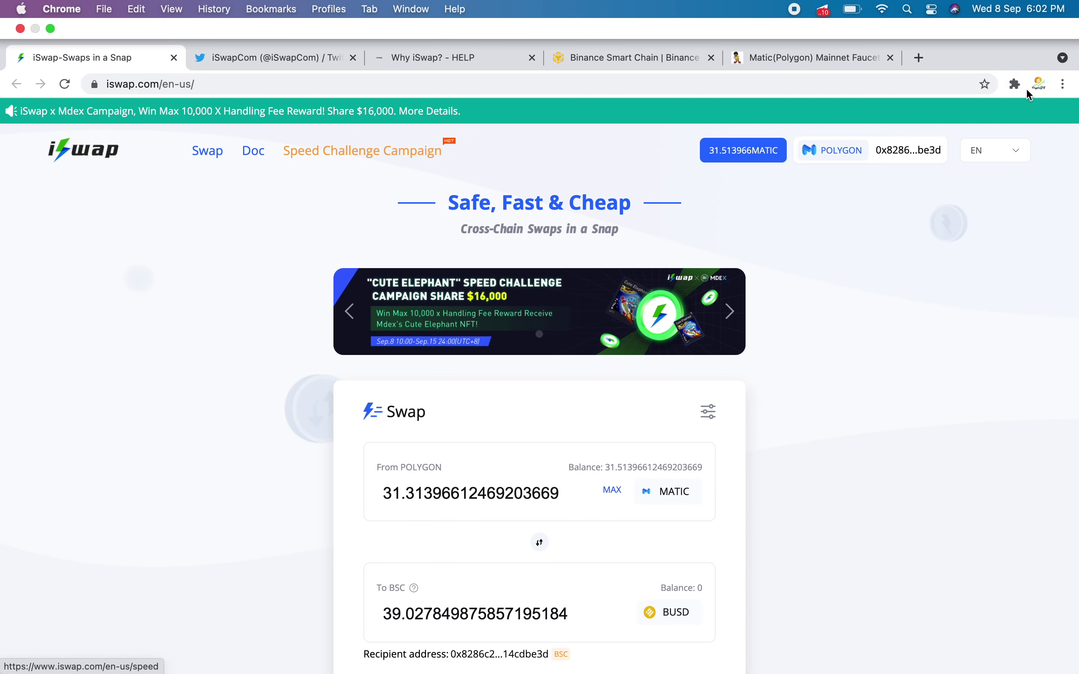
pyautogui.click(1015, 84)
pyautogui.click(911, 214)
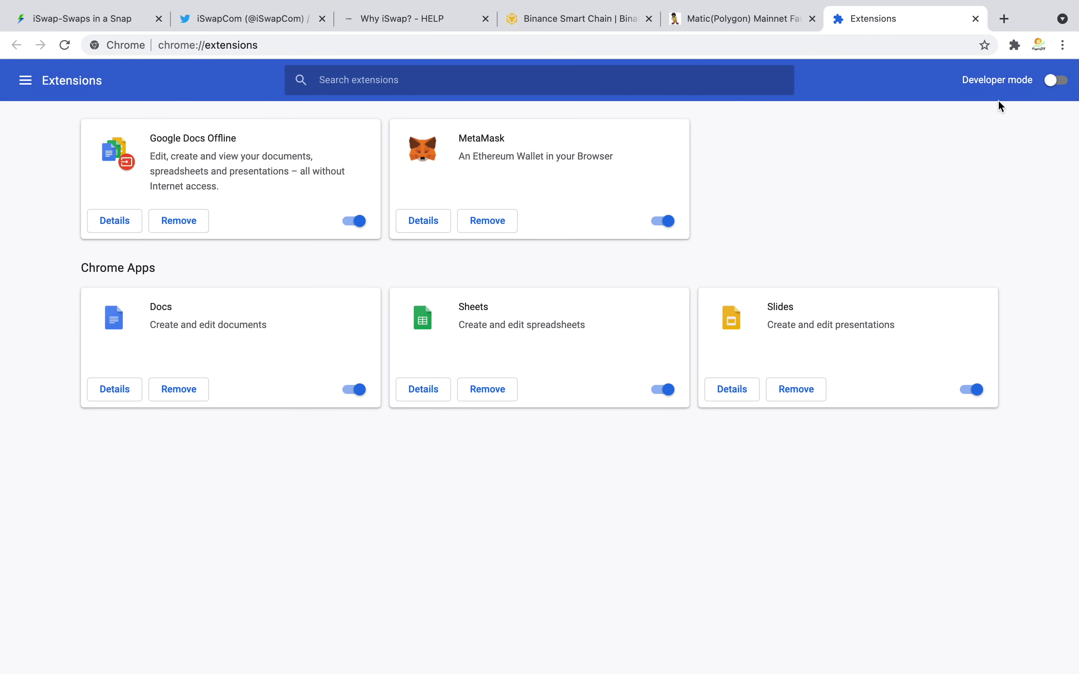
pyautogui.click(58, 22)
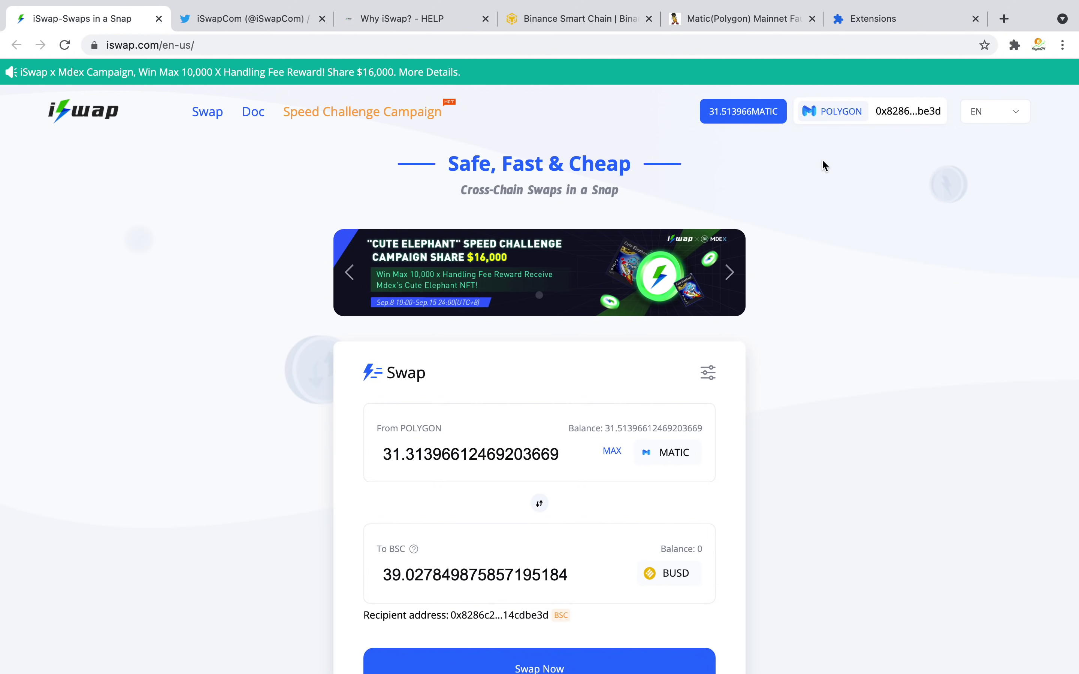
# Copy the connected wallet's address from the iSwap account details and paste it into the Polygon faucet's wallet address field
pyautogui.click(917, 118)
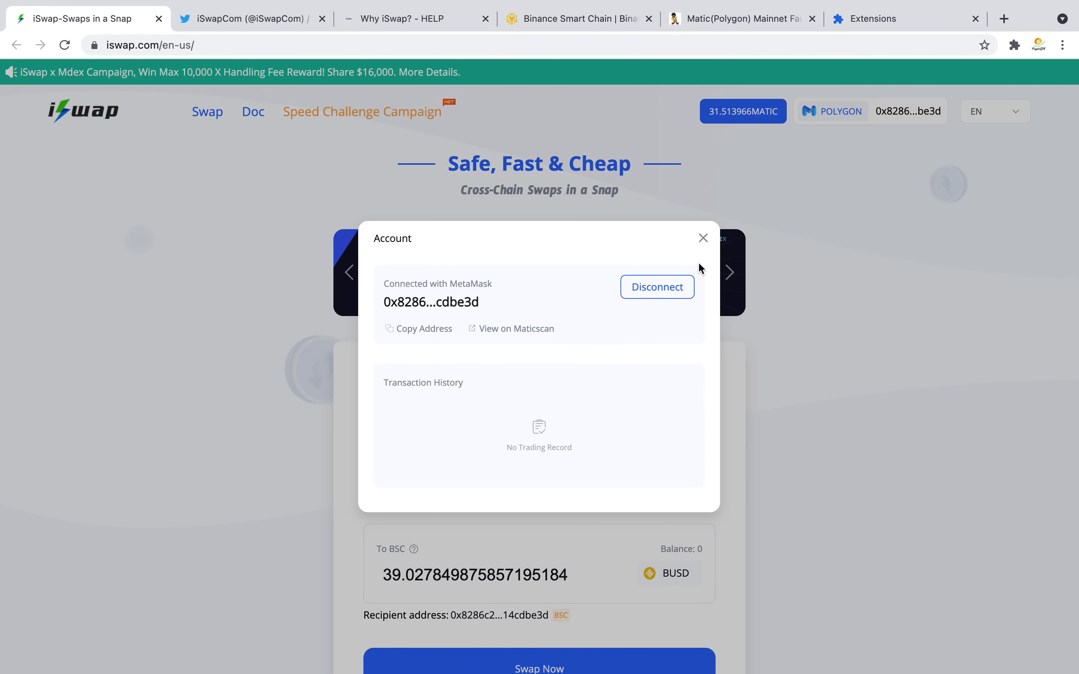
pyautogui.click(443, 332)
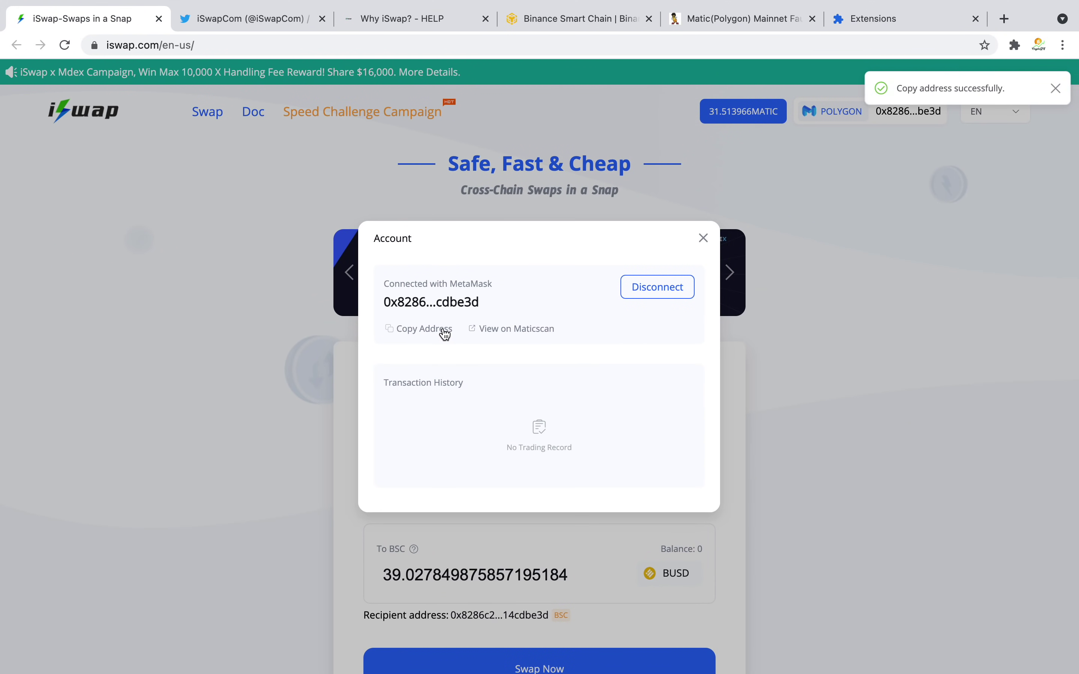
pyautogui.click(891, 222)
pyautogui.click(769, 22)
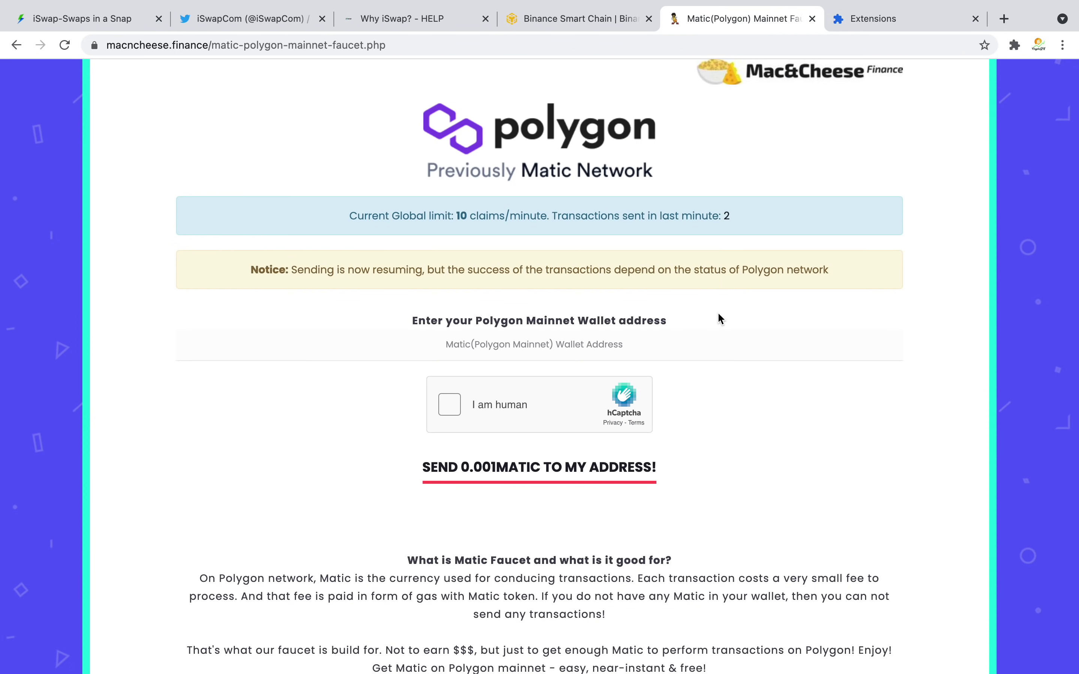
pyautogui.click(592, 354)
pyautogui.rightClick(593, 346)
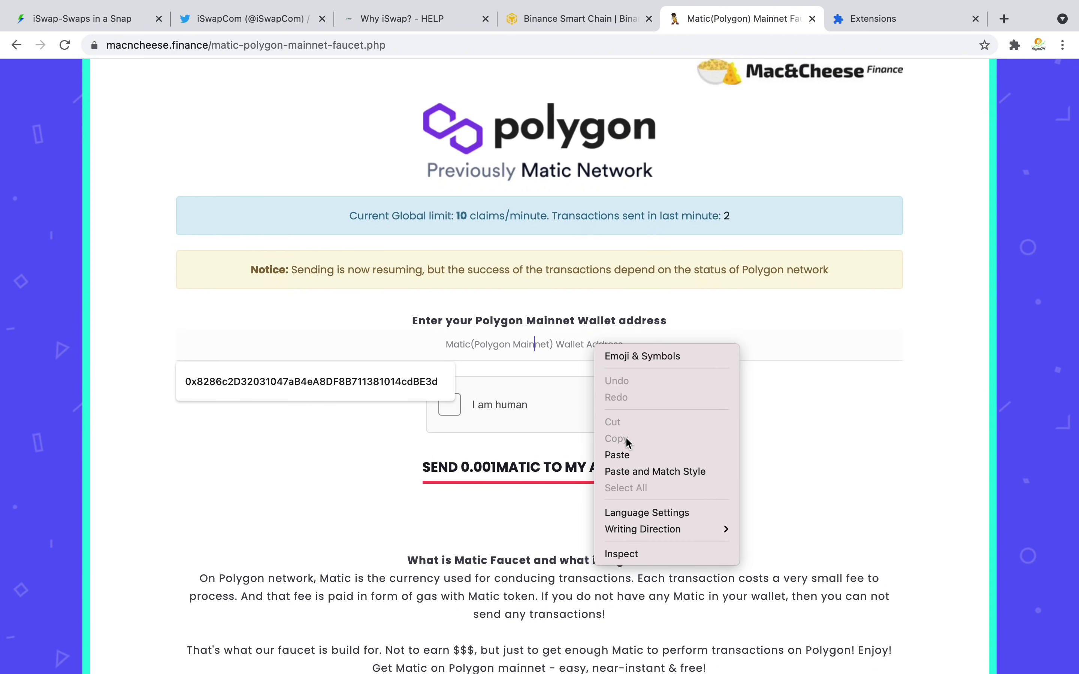
pyautogui.click(629, 455)
# Complete the faucet's hCaptcha check by marking the images that contain a motorbus in both rounds
pyautogui.click(444, 411)
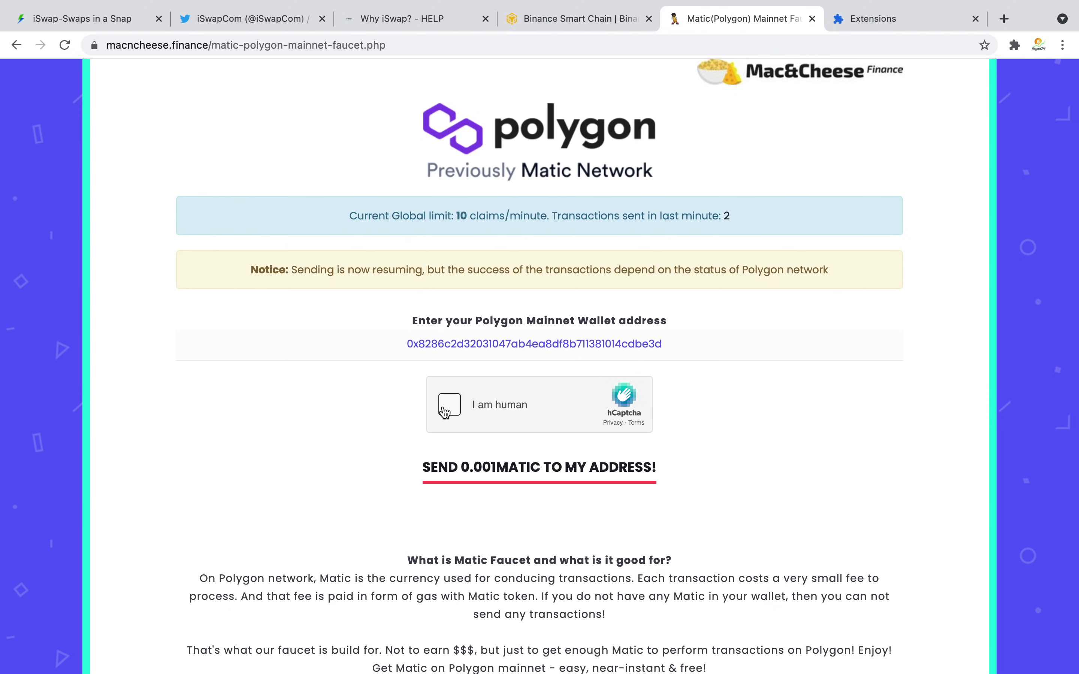
pyautogui.click(458, 411)
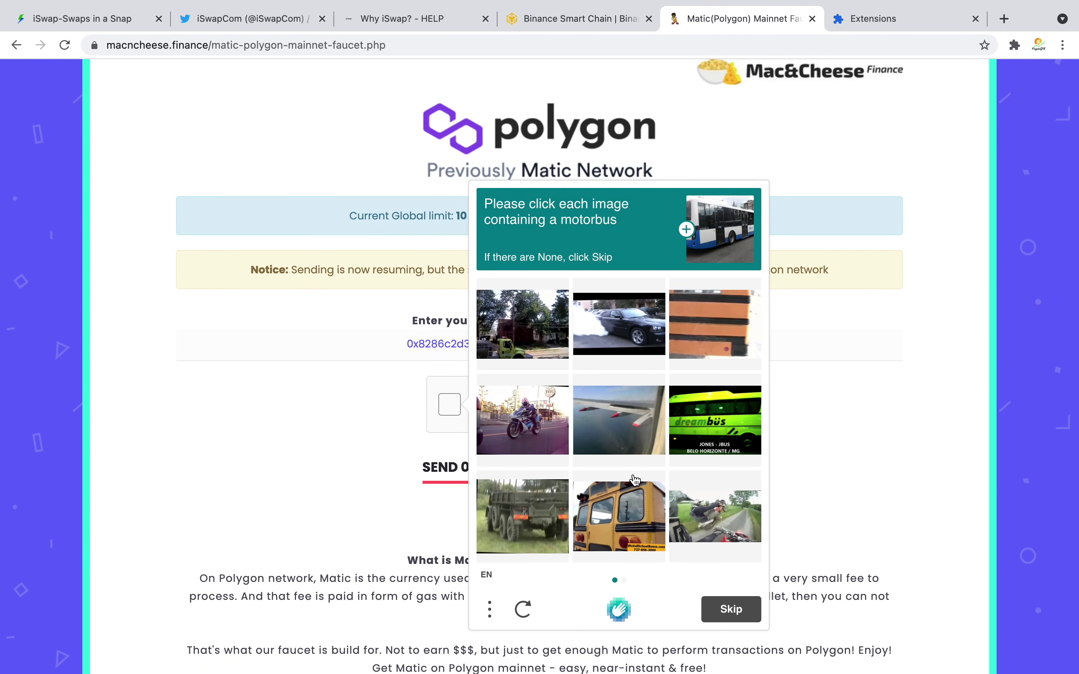
pyautogui.click(633, 515)
pyautogui.click(722, 428)
pyautogui.click(678, 346)
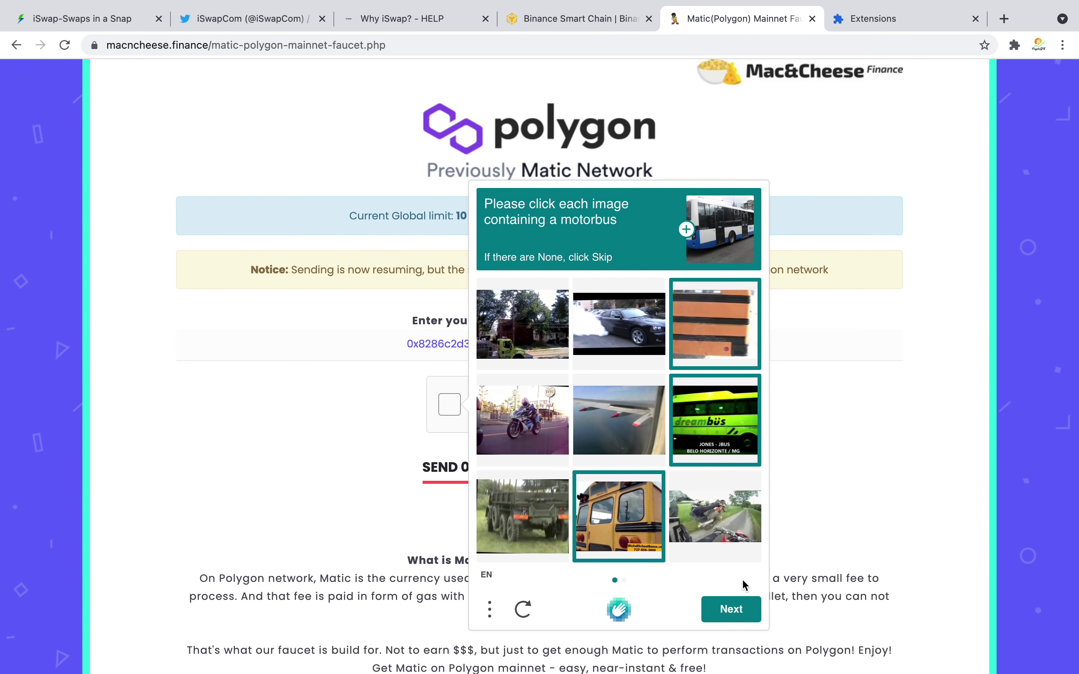
pyautogui.click(740, 613)
pyautogui.click(707, 521)
pyautogui.click(705, 441)
pyautogui.click(495, 344)
pyautogui.click(727, 608)
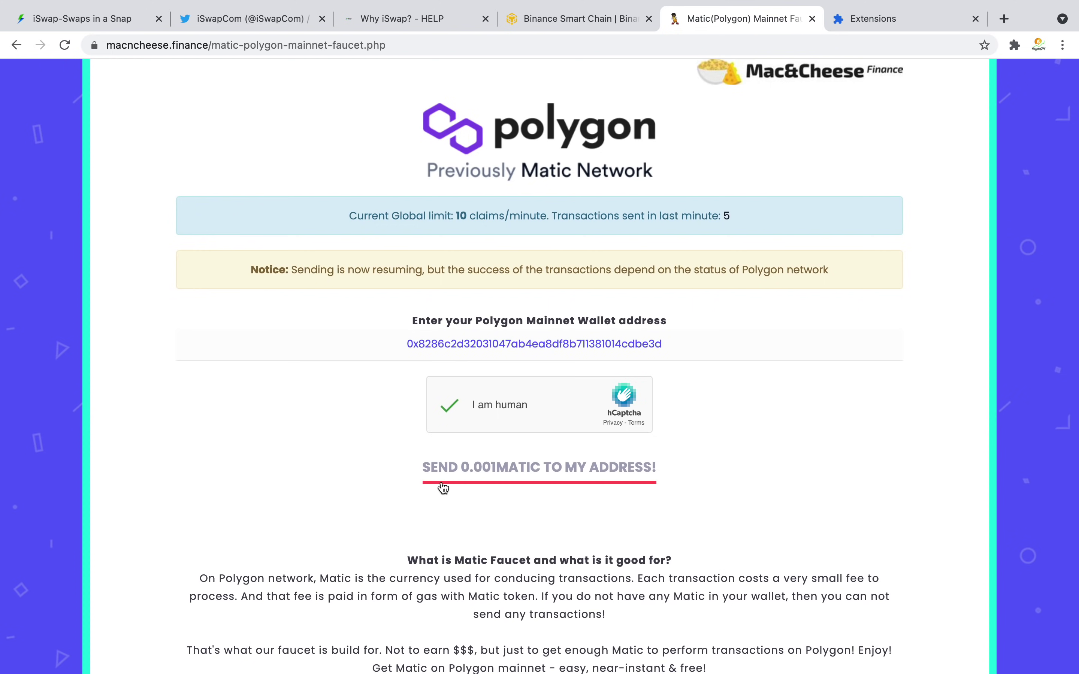
# Skim the faucet's explanation and try to request 0.001 MATIC for the entered wallet address
pyautogui.scroll(-5, 787, 446)
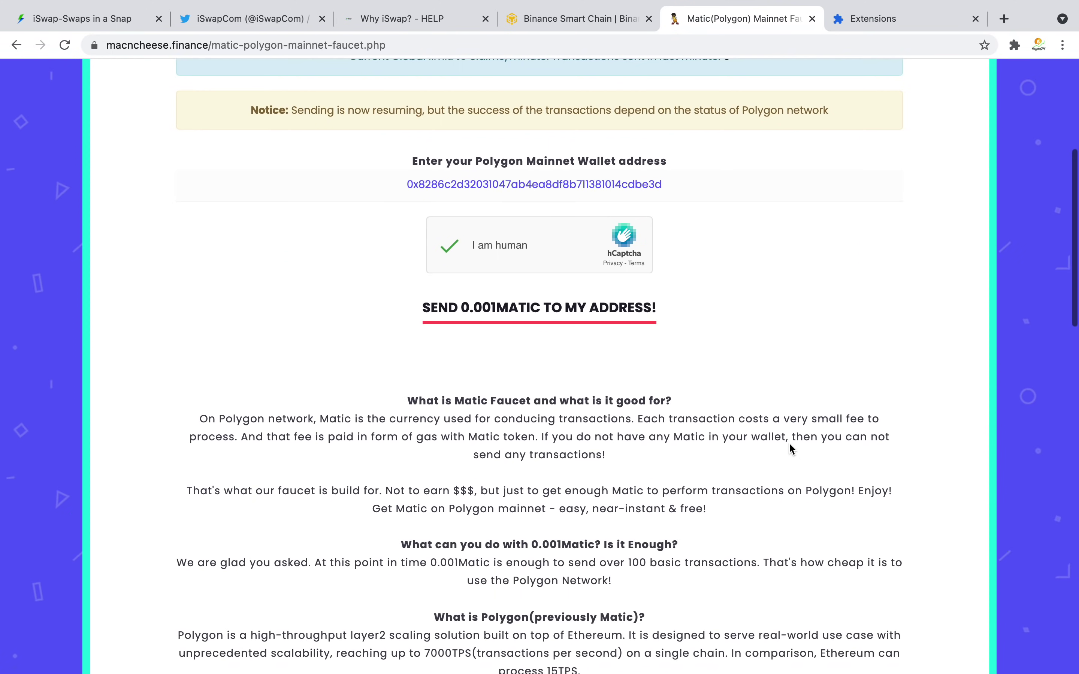
pyautogui.scroll(-8, 776, 528)
pyautogui.scroll(11, 775, 529)
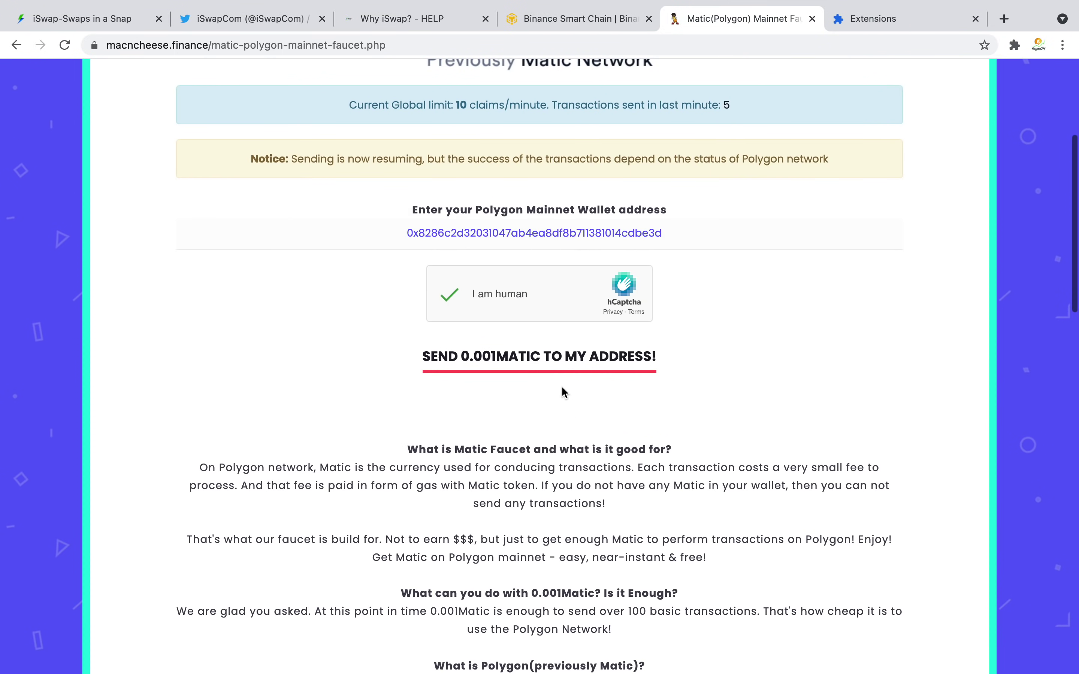
pyautogui.click(566, 359)
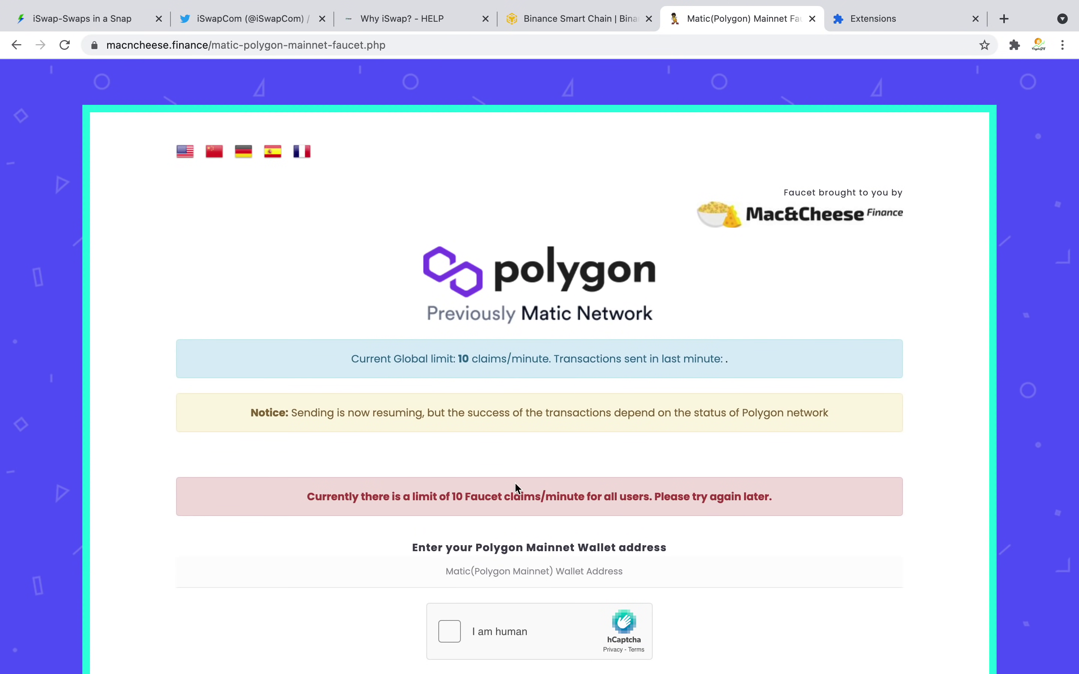
# Complete a new hCaptcha check on the faucet by marking the images that contain a truck in both rounds
pyautogui.scroll(-3, 541, 478)
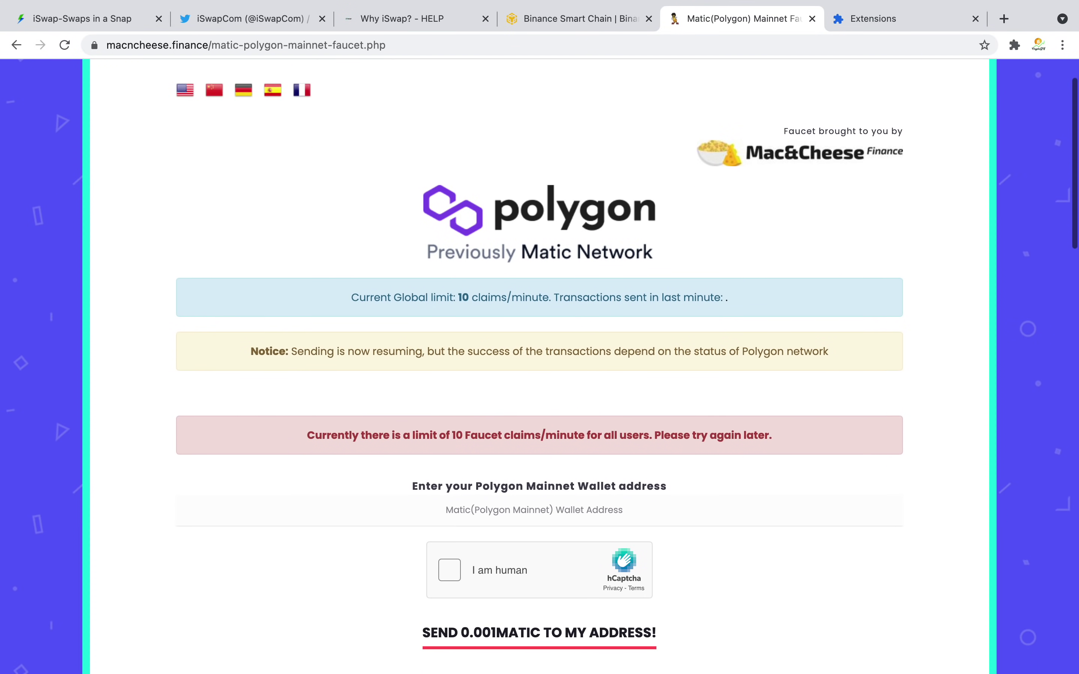
pyautogui.scroll(-1, 536, 372)
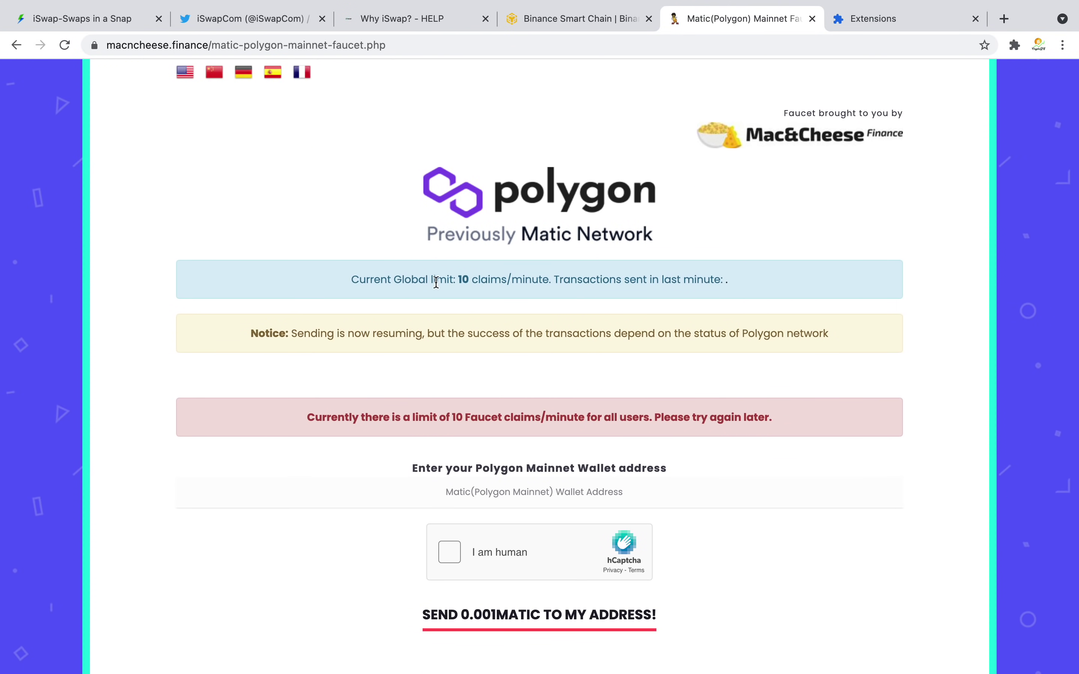
pyautogui.scroll(-1, 418, 447)
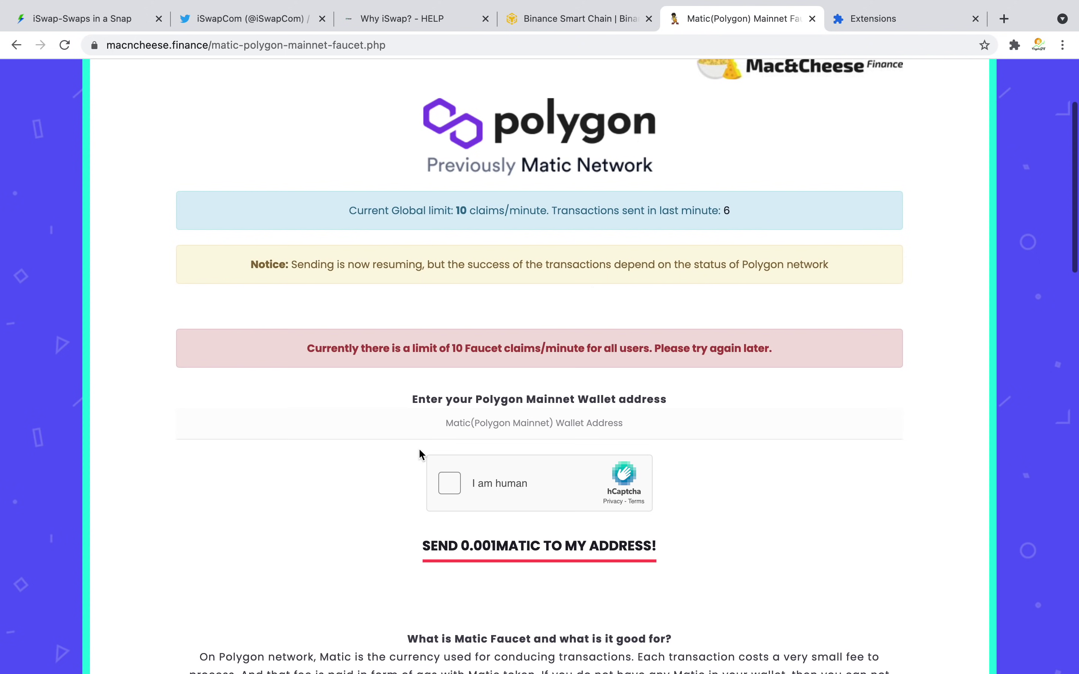
pyautogui.click(449, 483)
pyautogui.scroll(3, 558, 361)
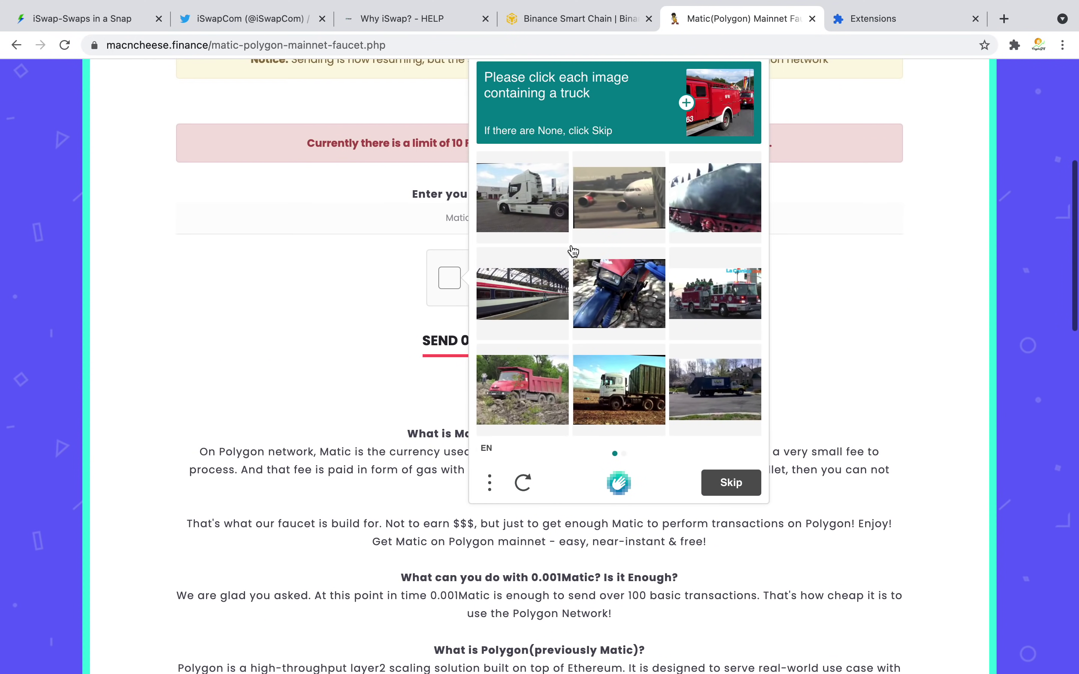
pyautogui.click(716, 295)
pyautogui.click(700, 198)
pyautogui.click(537, 367)
pyautogui.click(657, 420)
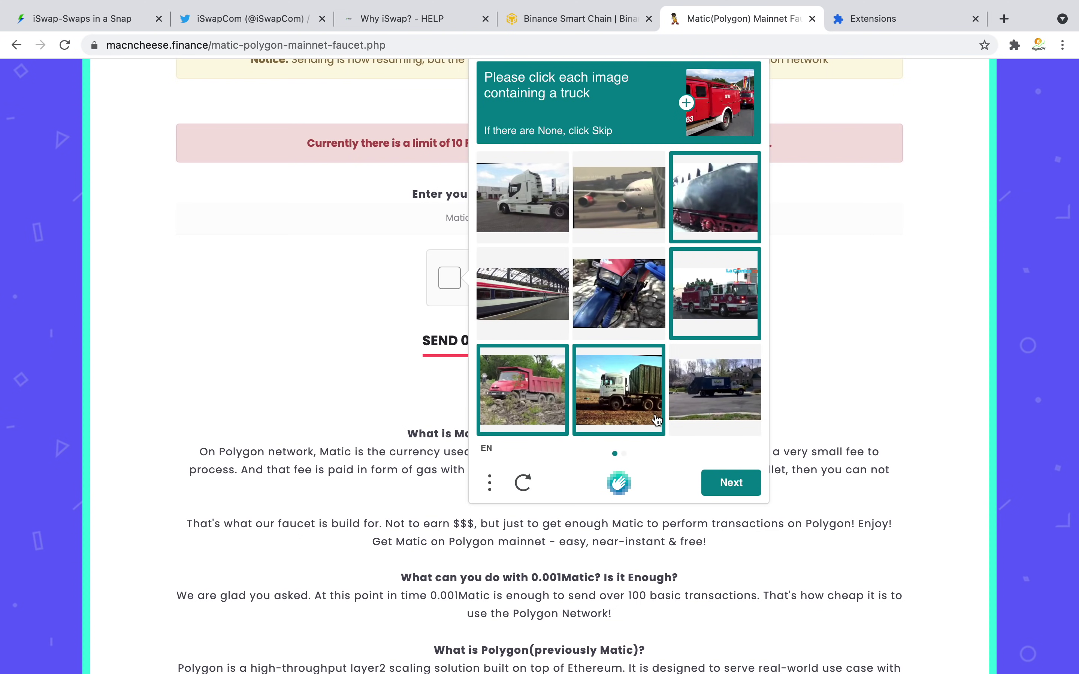
pyautogui.click(725, 490)
pyautogui.click(530, 207)
pyautogui.click(712, 209)
pyautogui.click(725, 306)
pyautogui.click(723, 424)
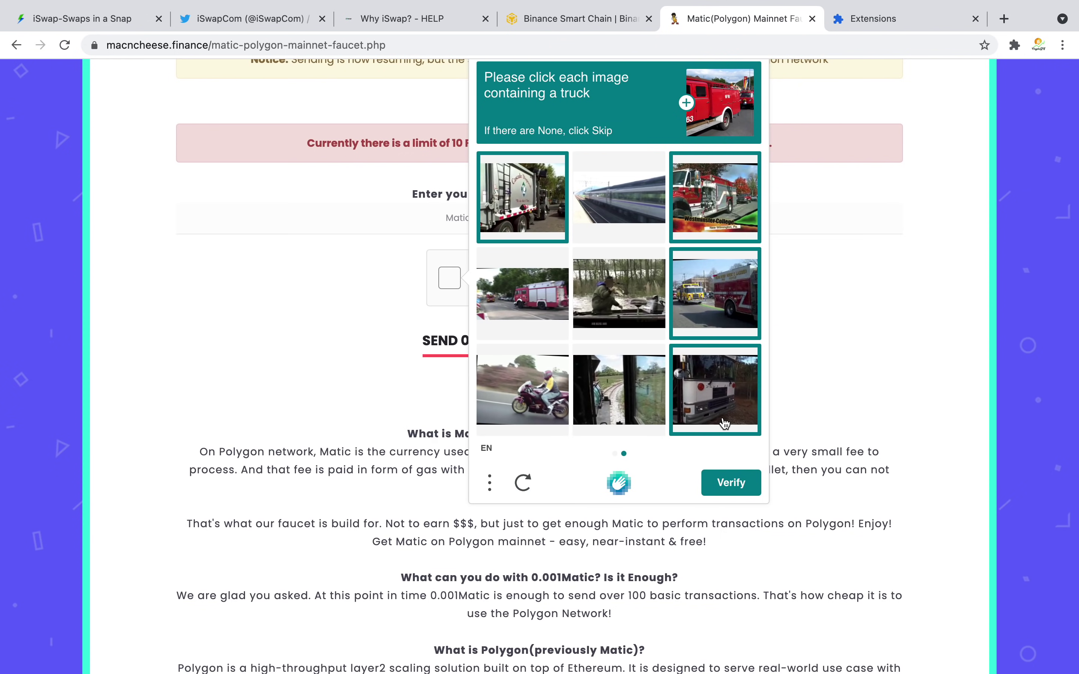
pyautogui.click(730, 480)
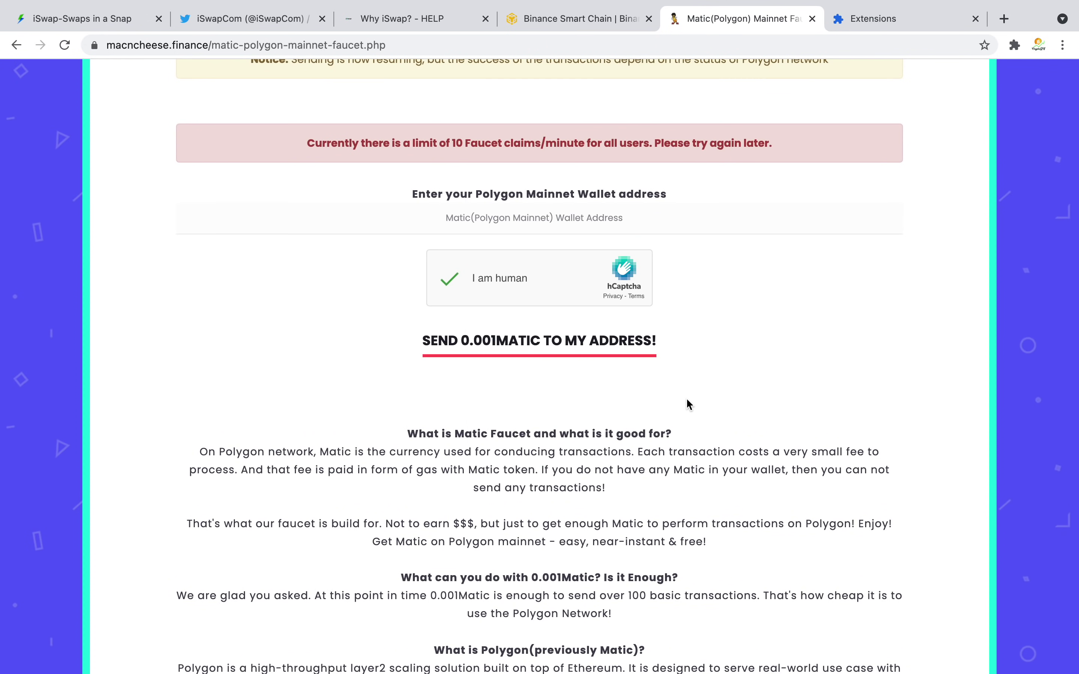